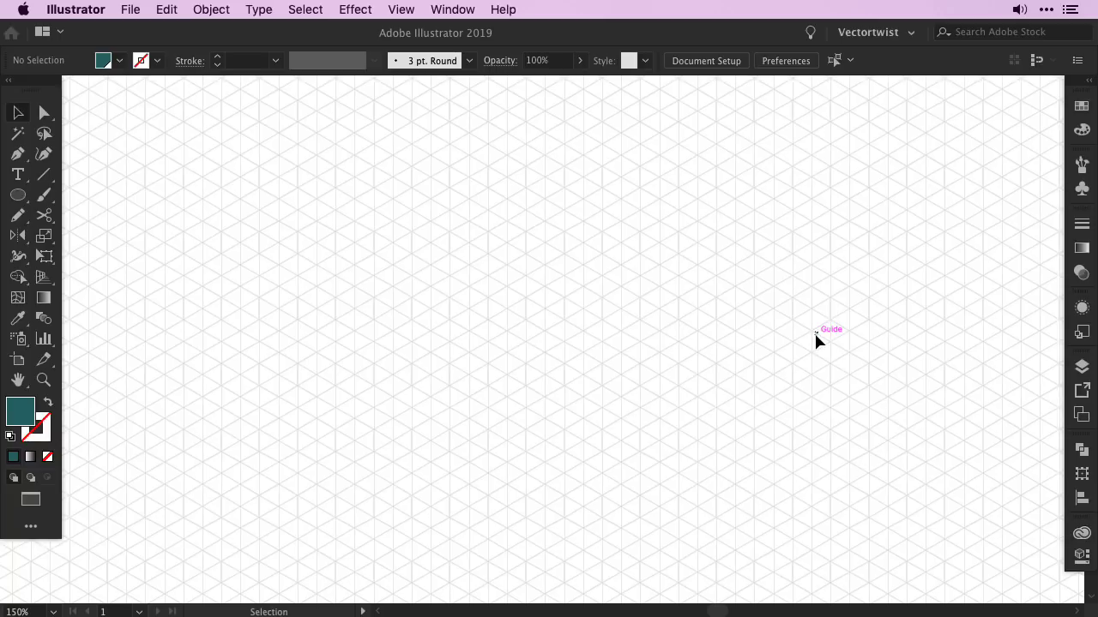
Step: Pick the light teal swatch and pen a diamond from grid corner points near the page center
left_click(18, 154)
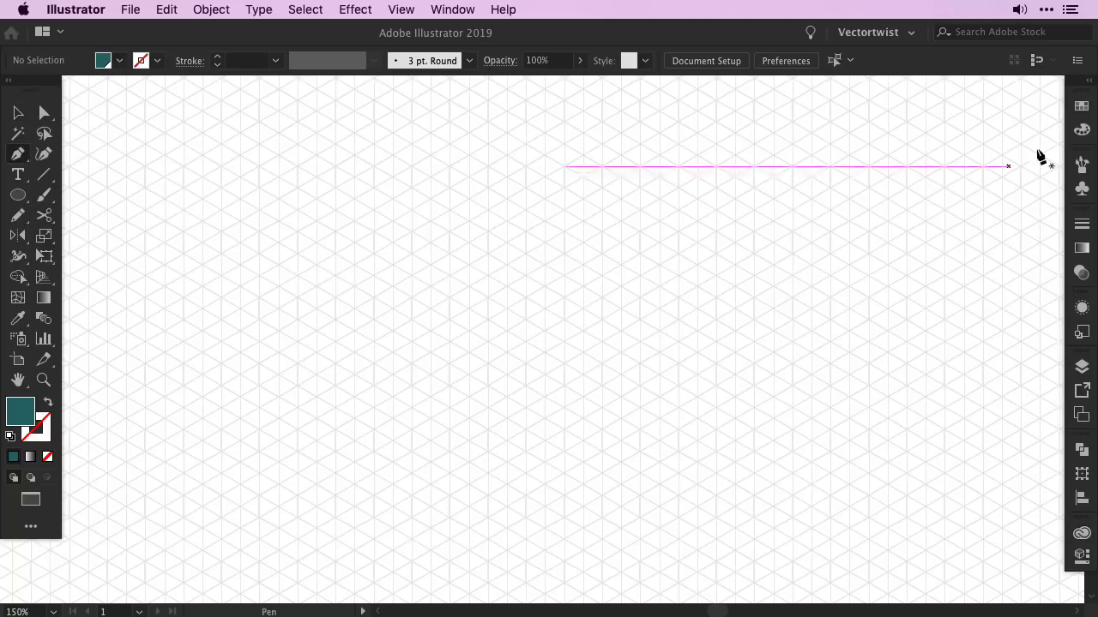
left_click(1080, 106)
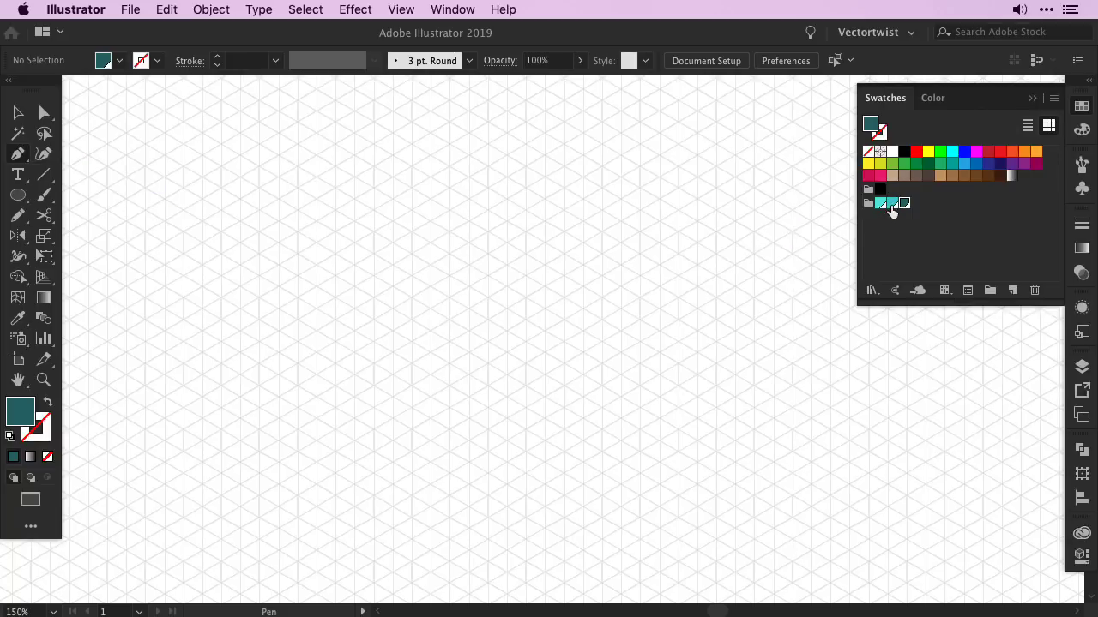
left_click(892, 205)
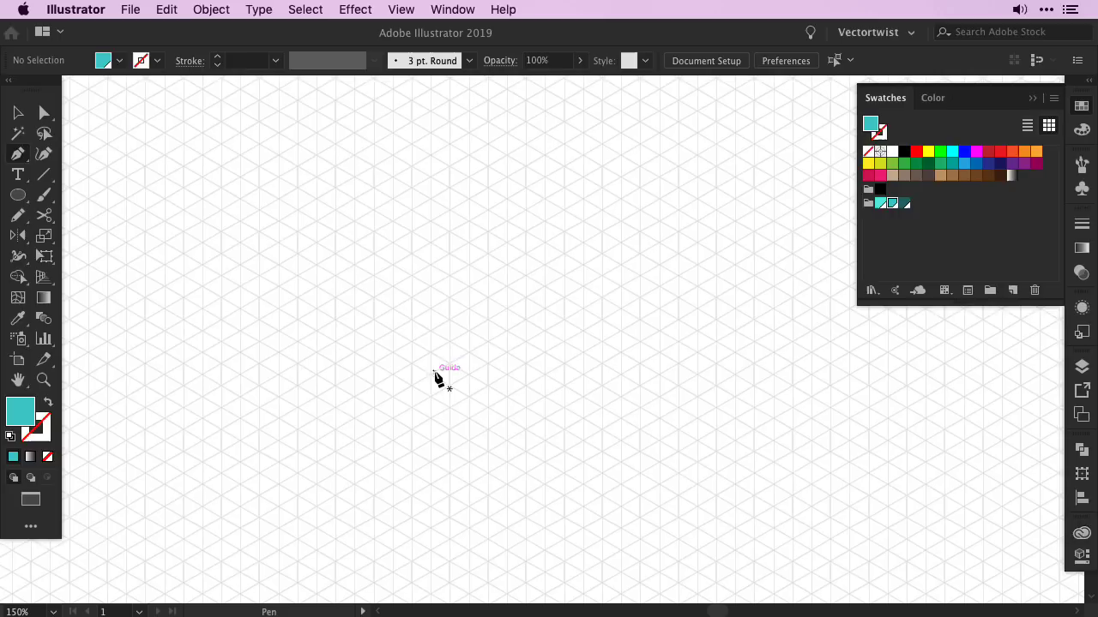
left_click(431, 377)
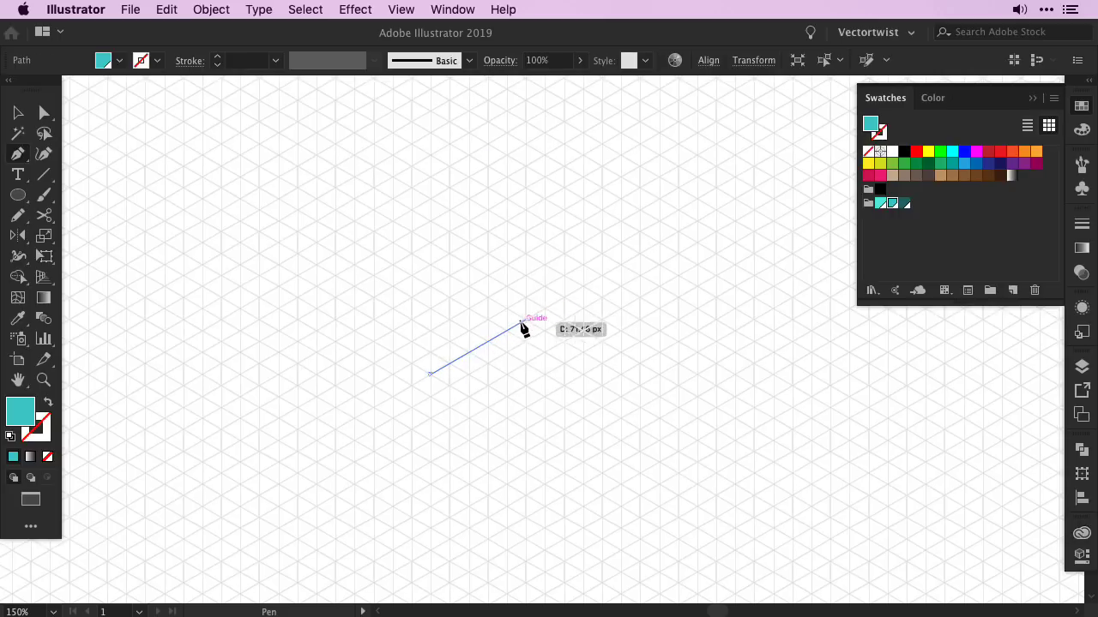
left_click(526, 320)
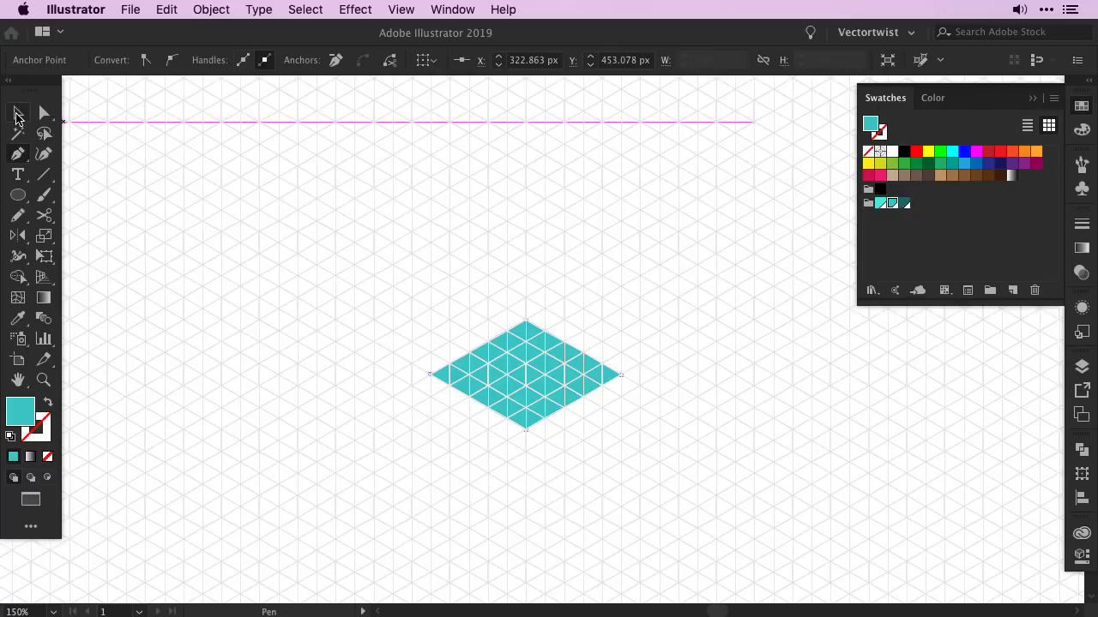
Step: Apply Effect > Stylize > Round Corners with a 10 px radius to the teal diamond
left_click(18, 110)
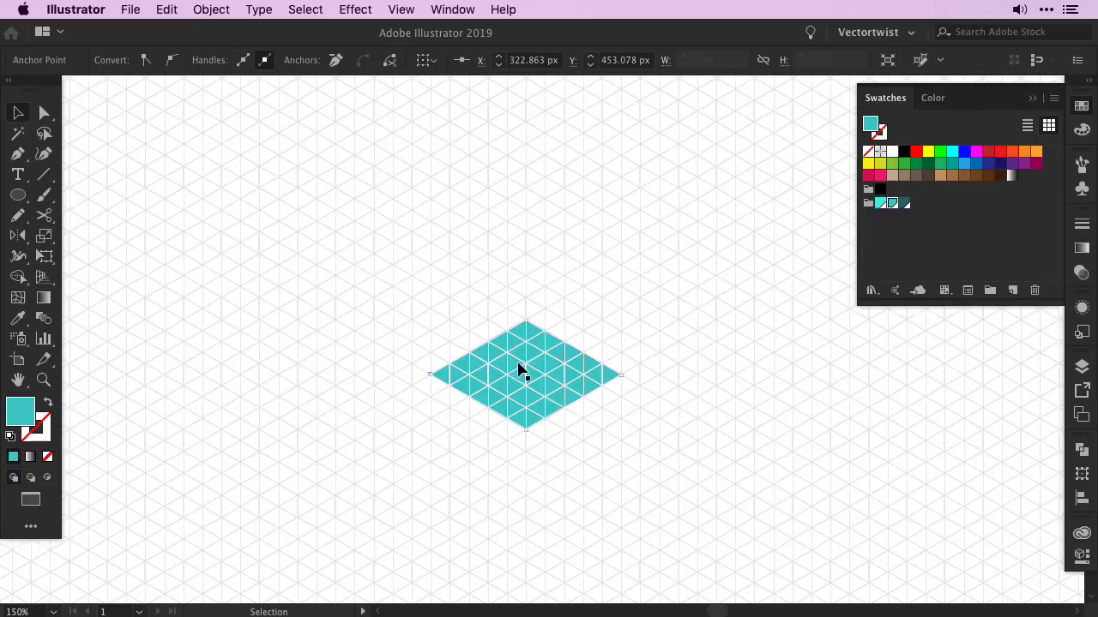
left_click(351, 10)
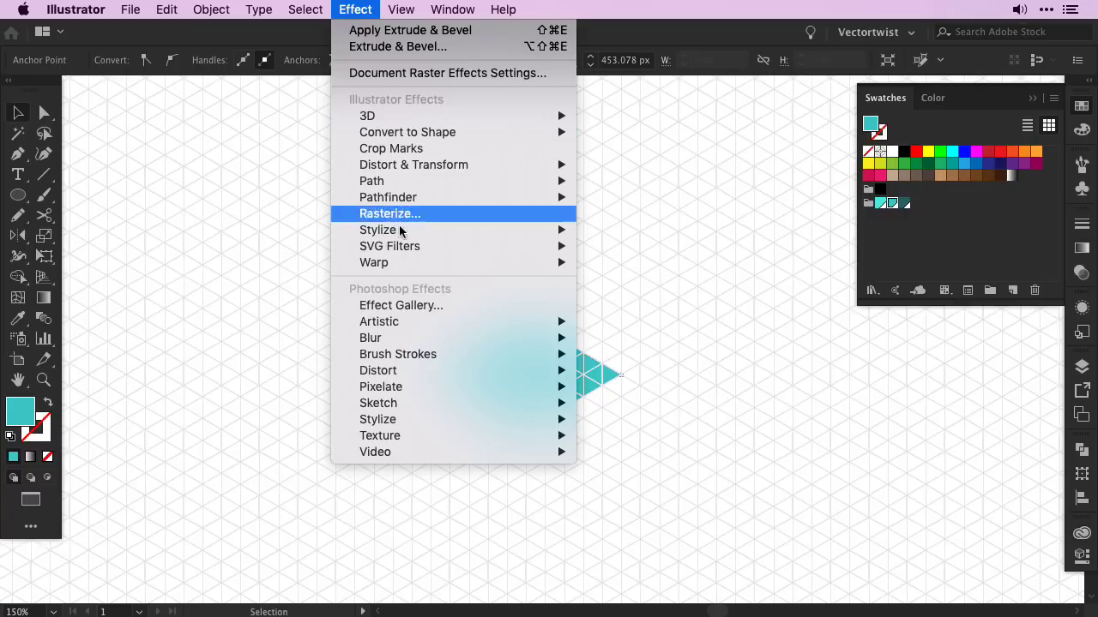
mouse_move(566, 248)
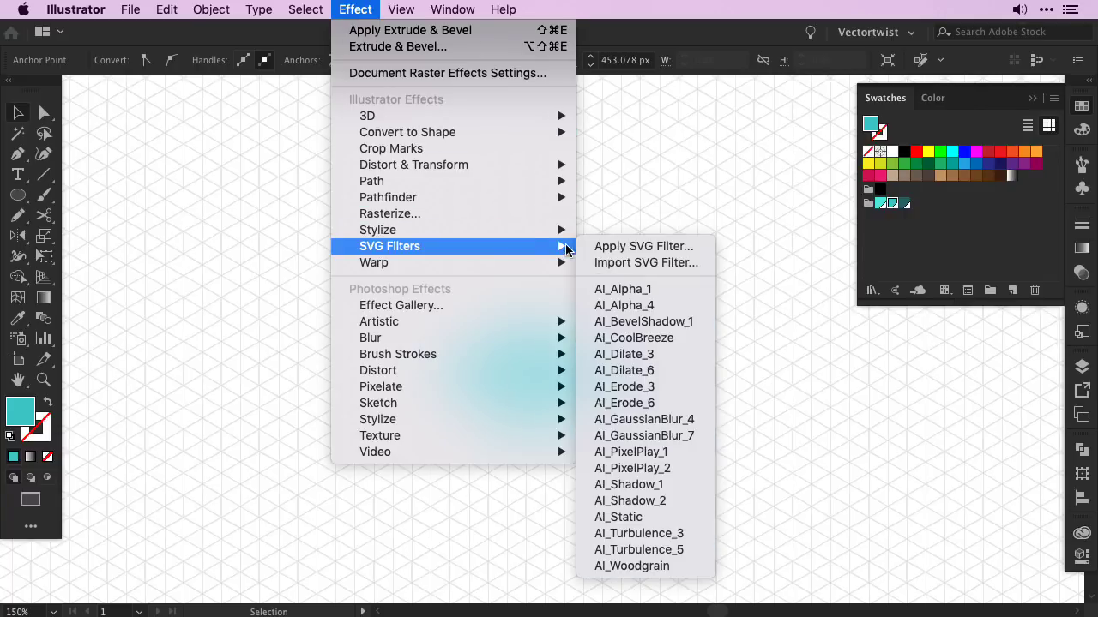
mouse_move(490, 232)
left_click(605, 292)
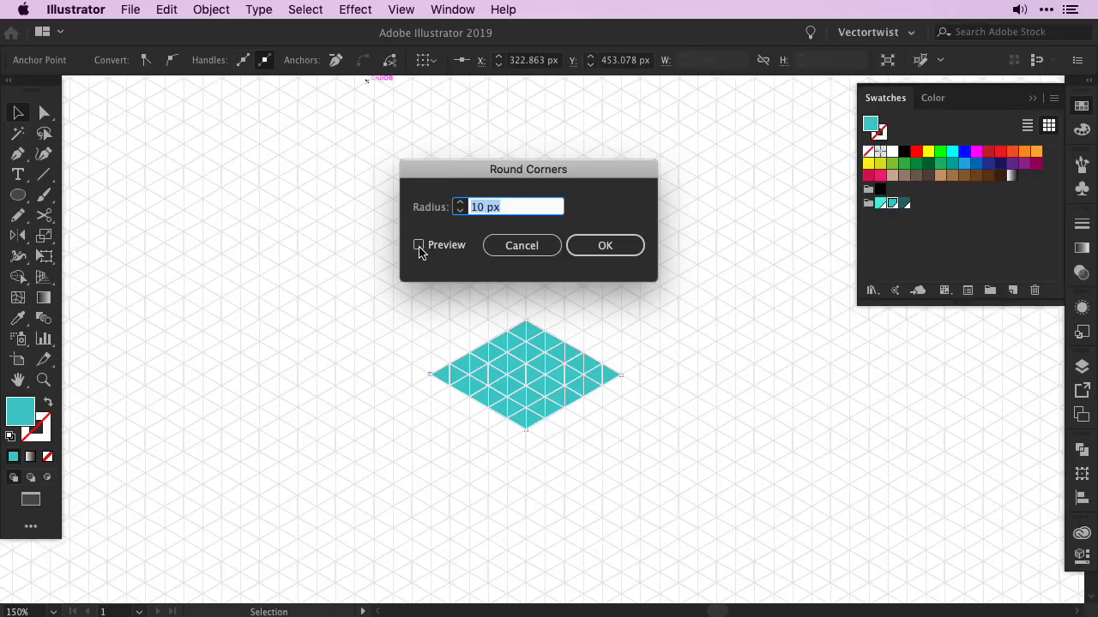
left_click(417, 247)
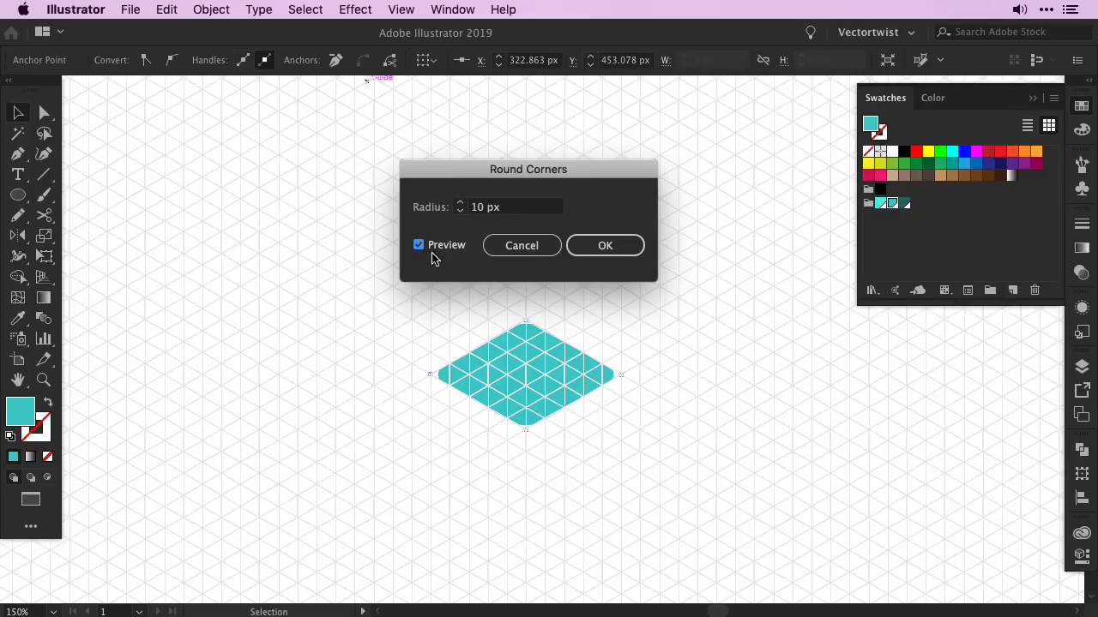
left_click(616, 258)
Step: Copy the rounded diamond slightly above itself and fill the top copy with lighter cyan
left_click(619, 250)
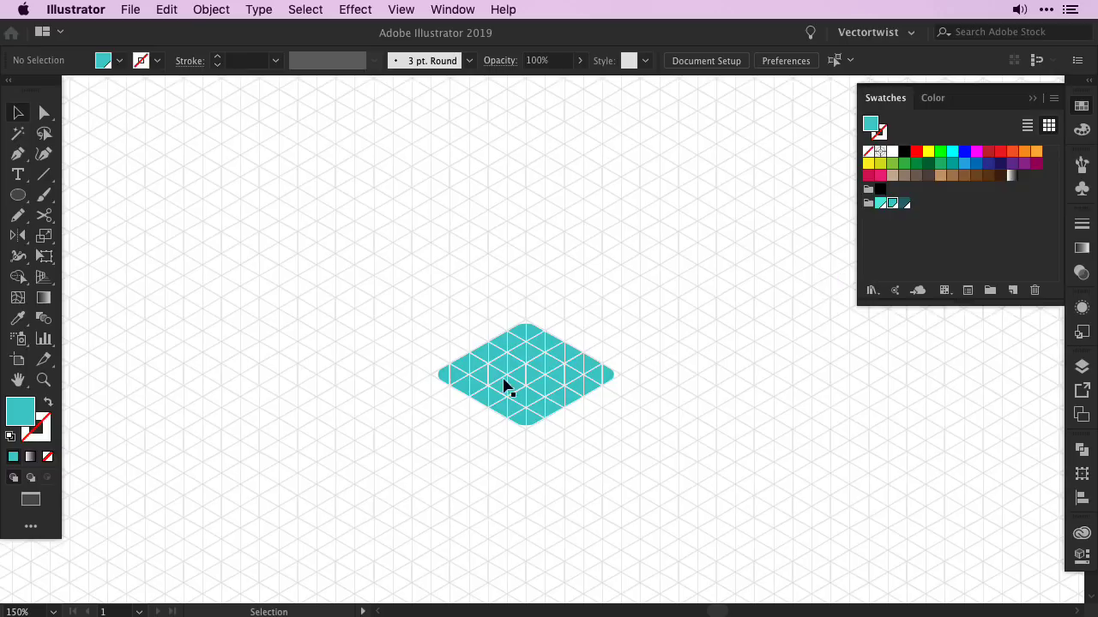
left_click(527, 385)
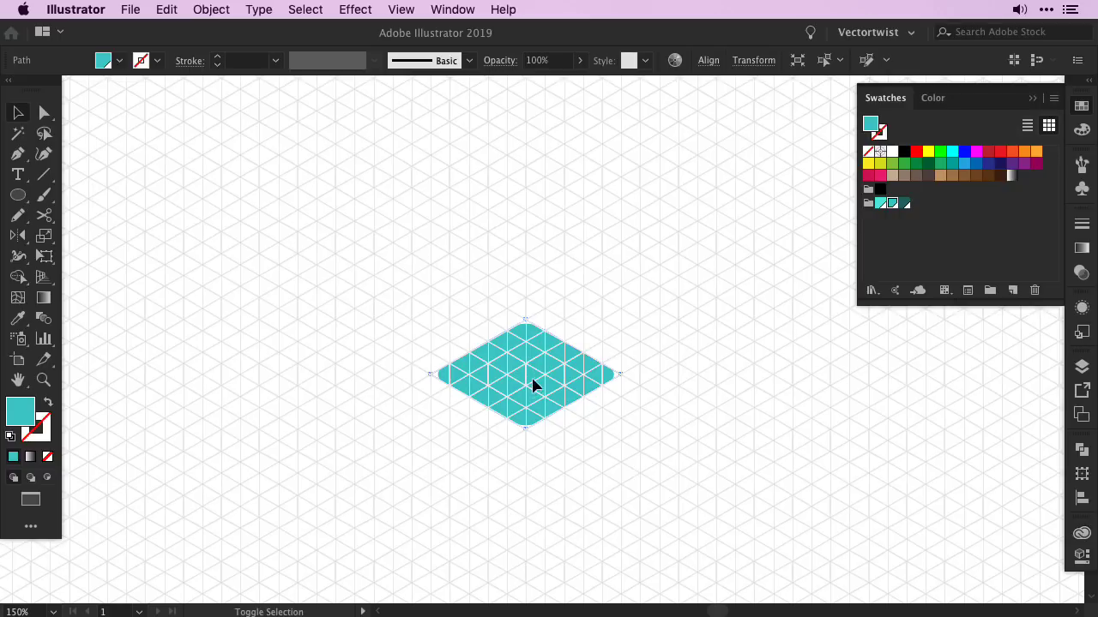
left_click(530, 390, "shift")
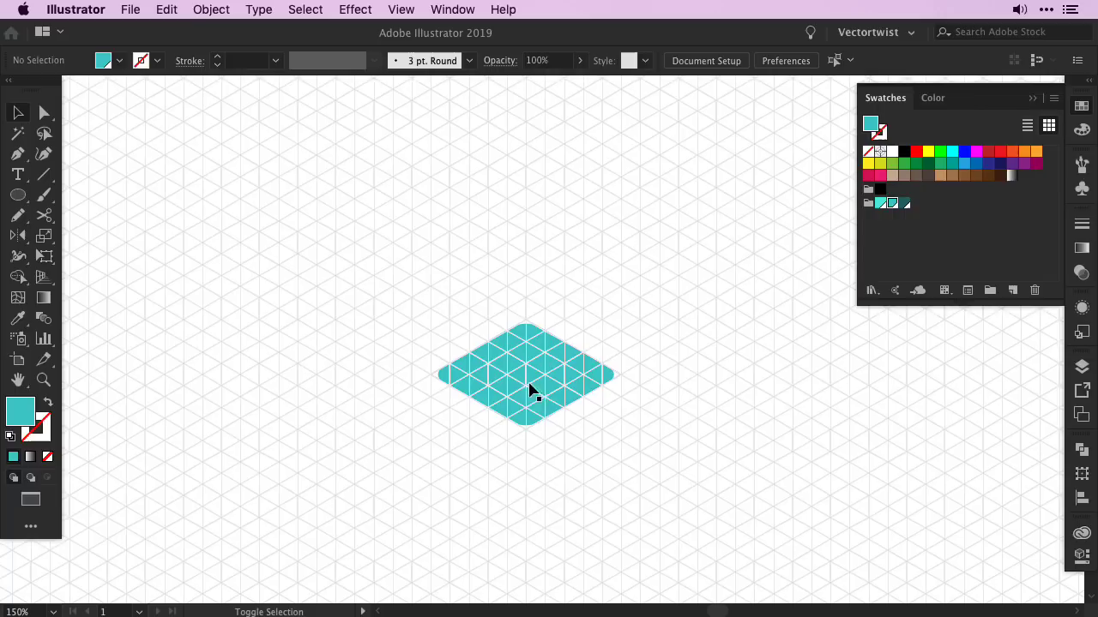
left_click_drag(529, 386, 529, 380)
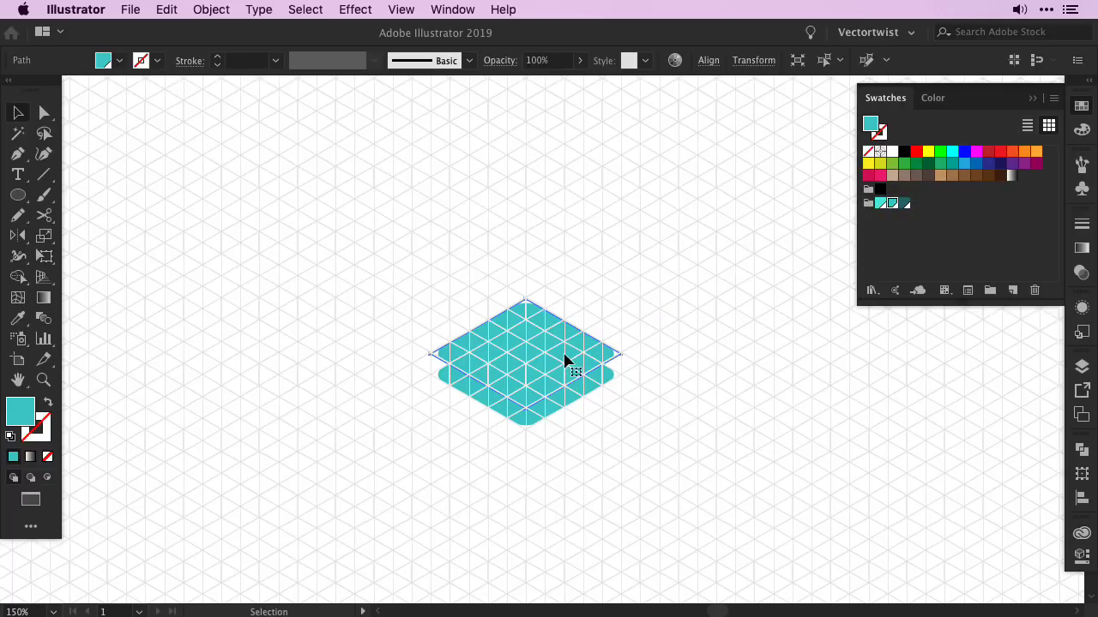
left_click(880, 204)
left_click(673, 297)
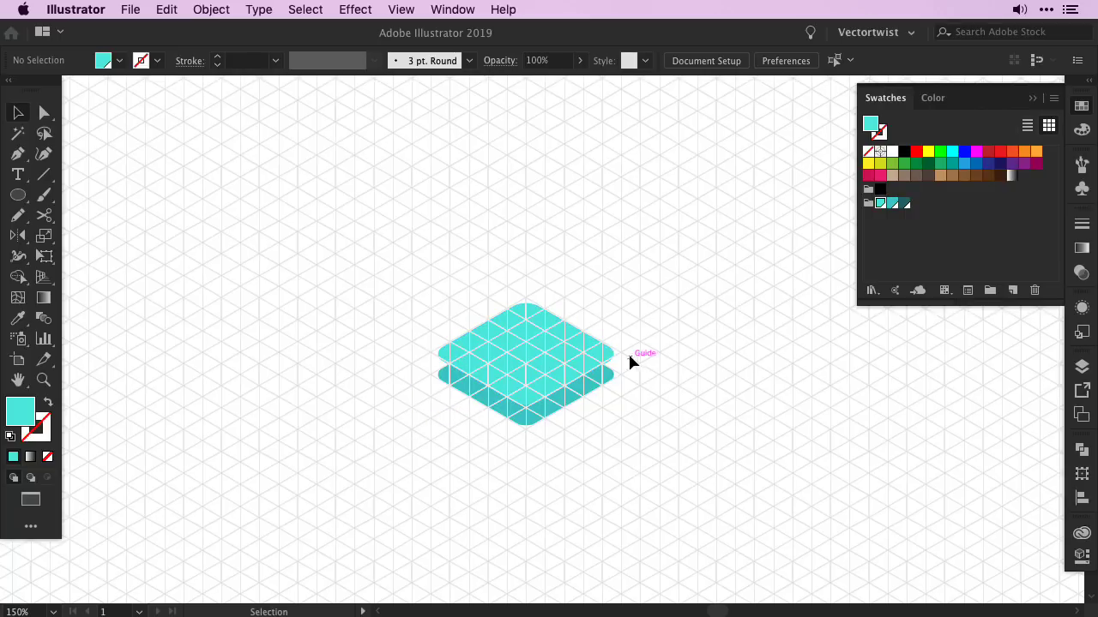
Step: Duplicate the stacked two-diamond shape to its left
left_click(577, 413)
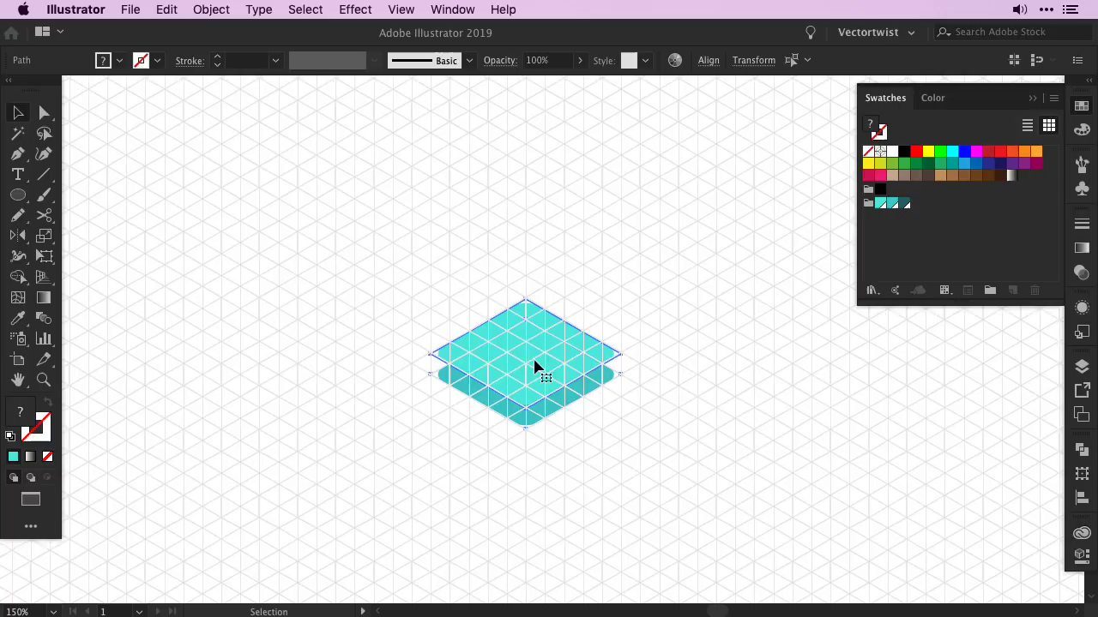
left_click_drag(544, 358, 331, 367)
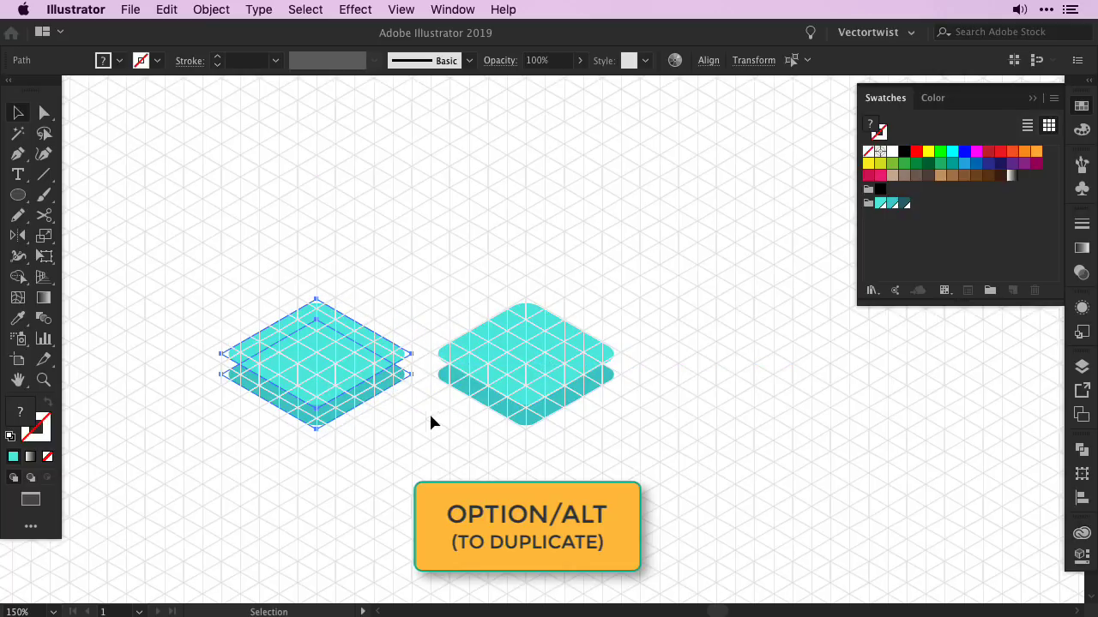
left_click(366, 284)
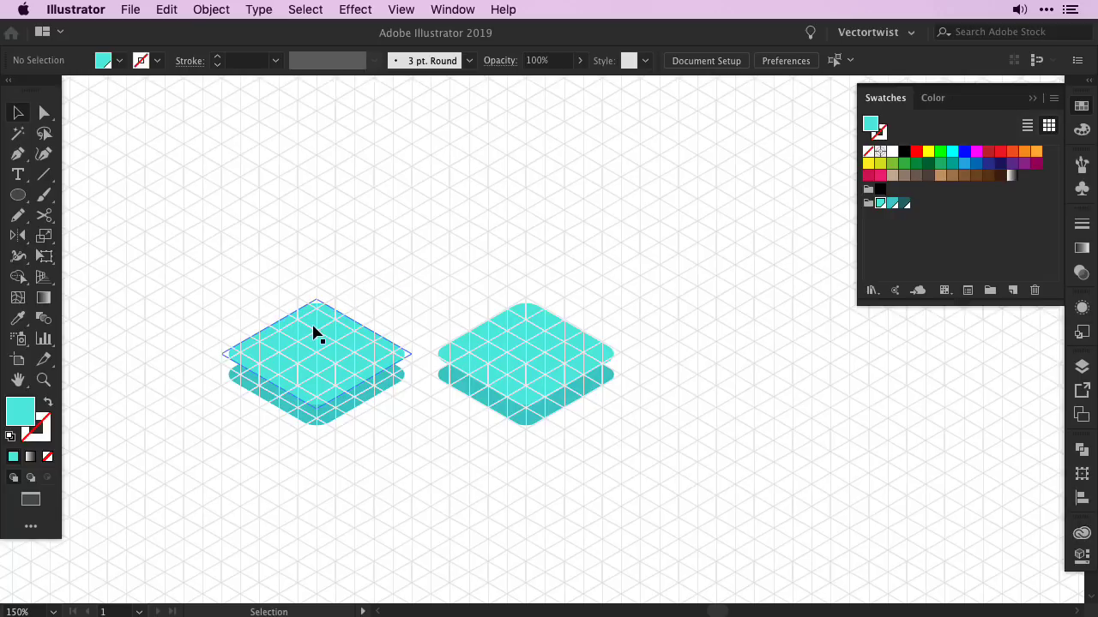
Step: Swap fill to stroke on both diamonds of the left copy, making them teal outlines
left_click(317, 348)
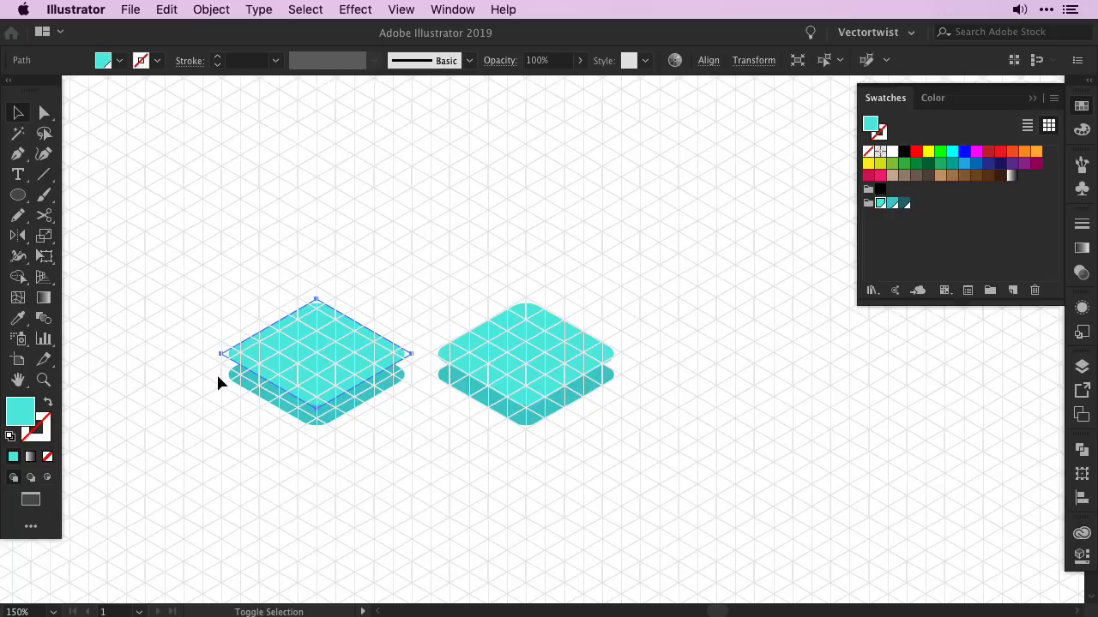
key("shift+x")
left_click(359, 302)
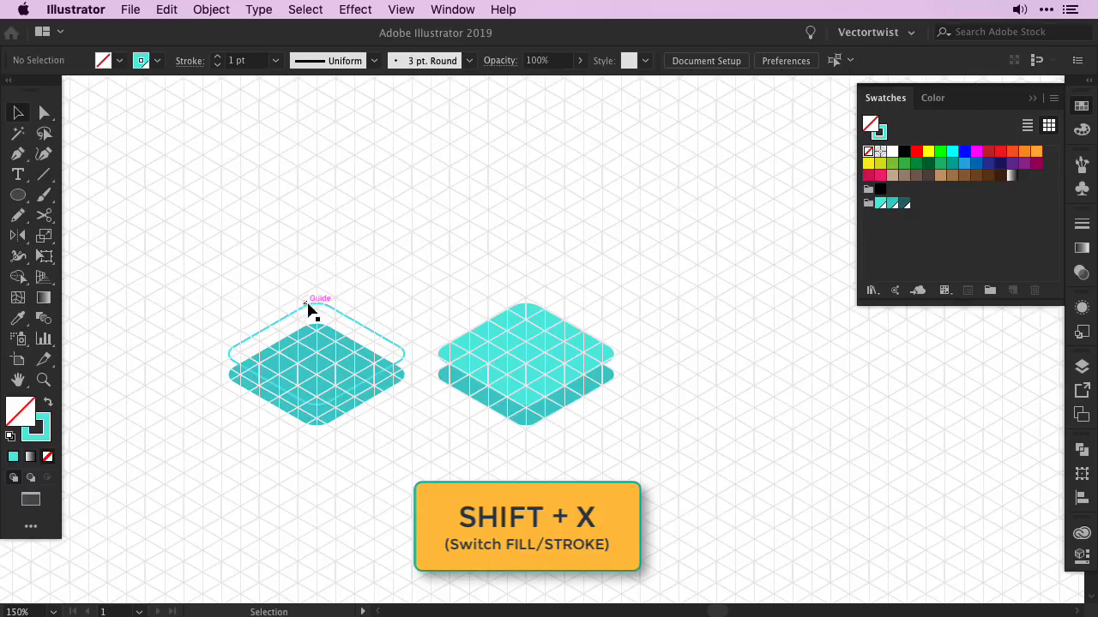
left_click(290, 413)
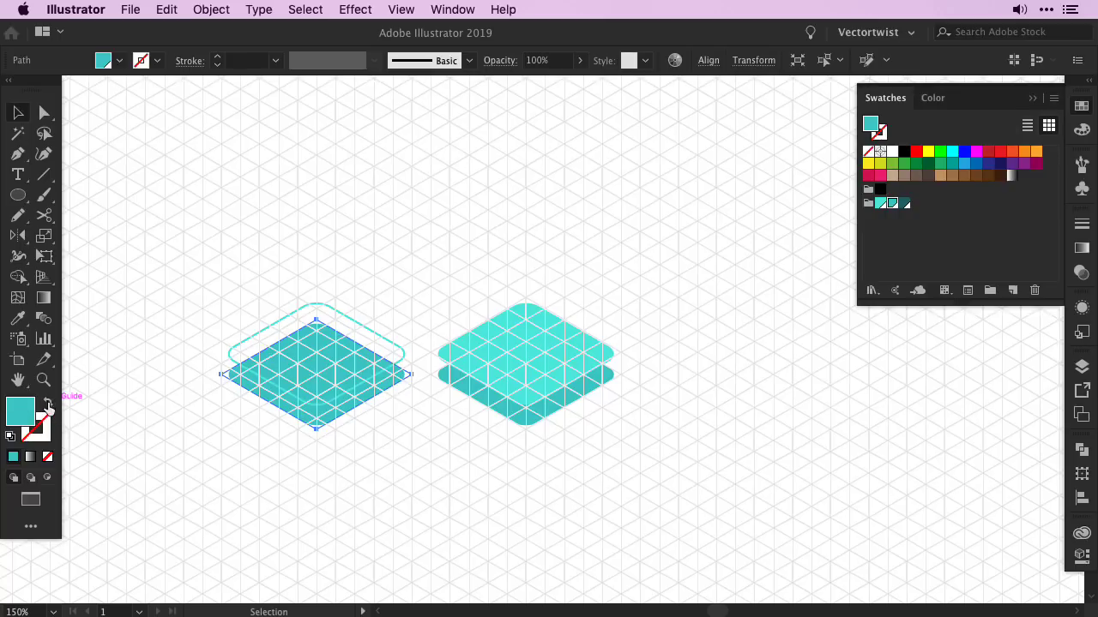
left_click(48, 404)
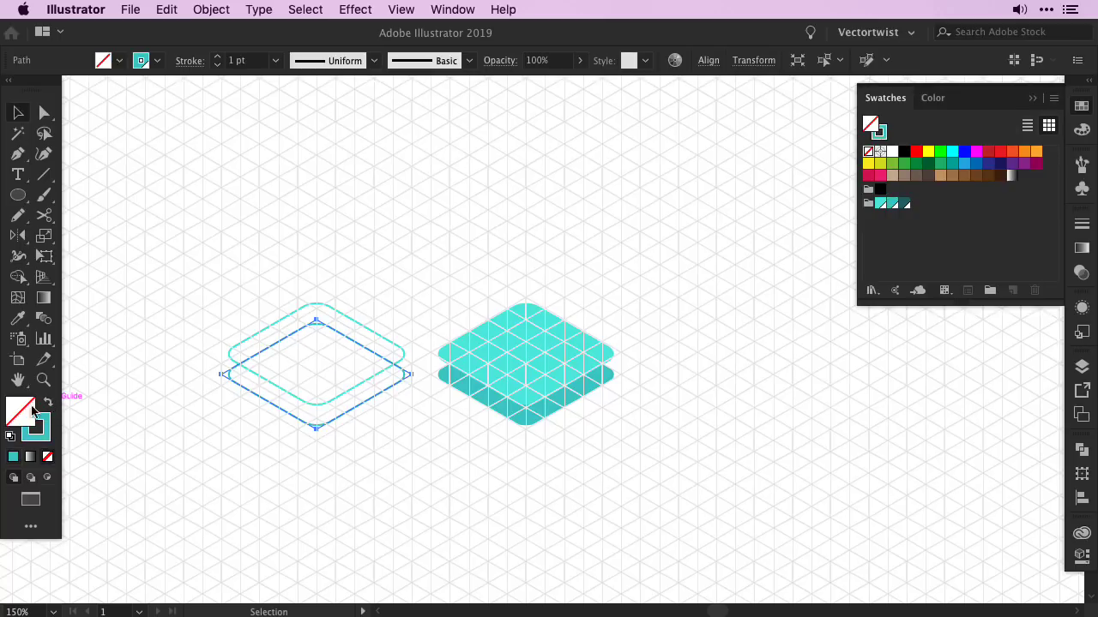
left_click(331, 460)
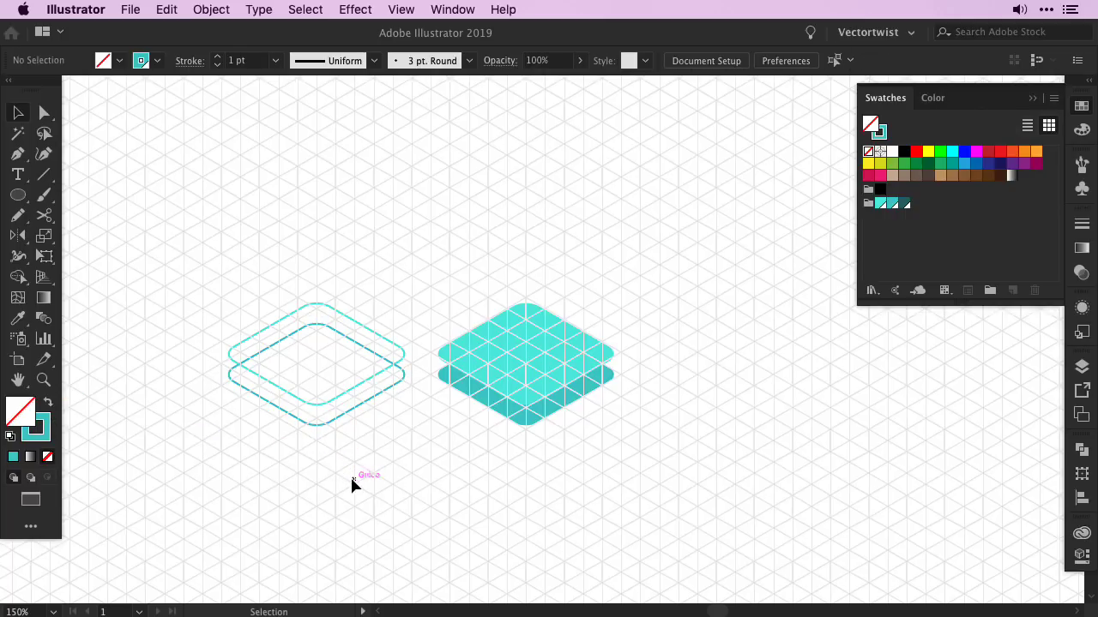
Step: Expand the appearance of both outlined diamonds so the rounded corners become real paths
key("super+equal")
key("super+equal")
key("super+semicolon")
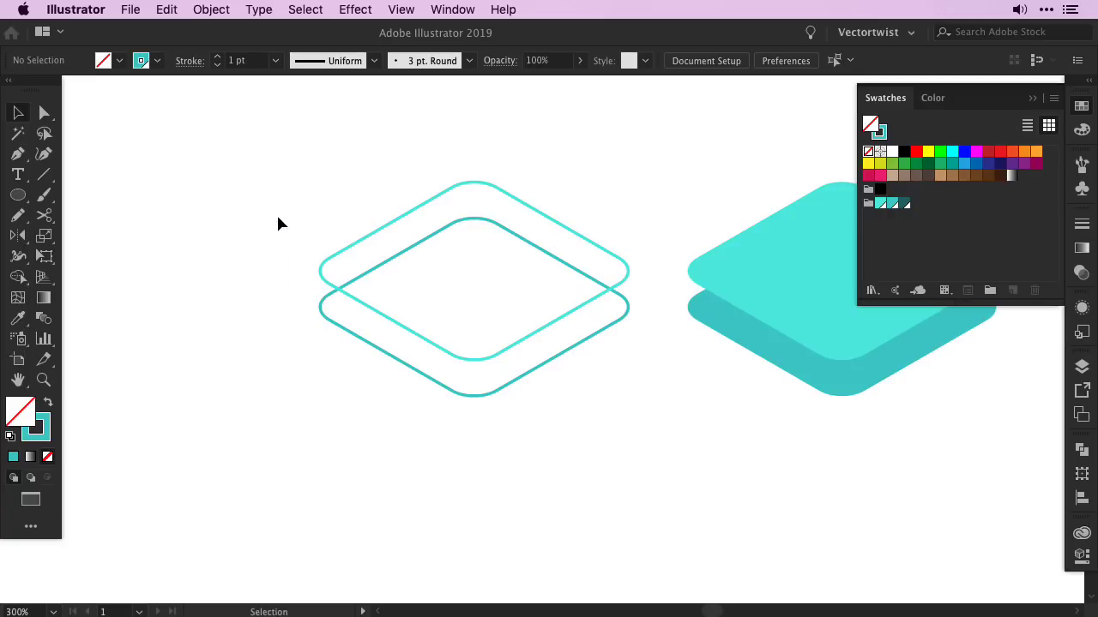
left_click_drag(277, 219, 413, 387)
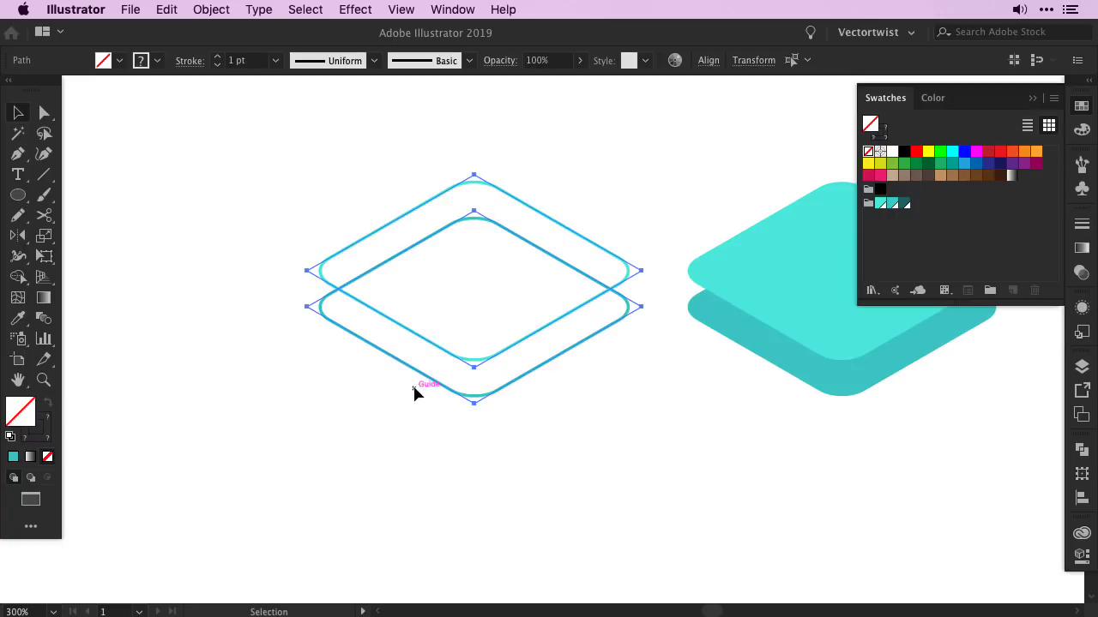
left_click(211, 14)
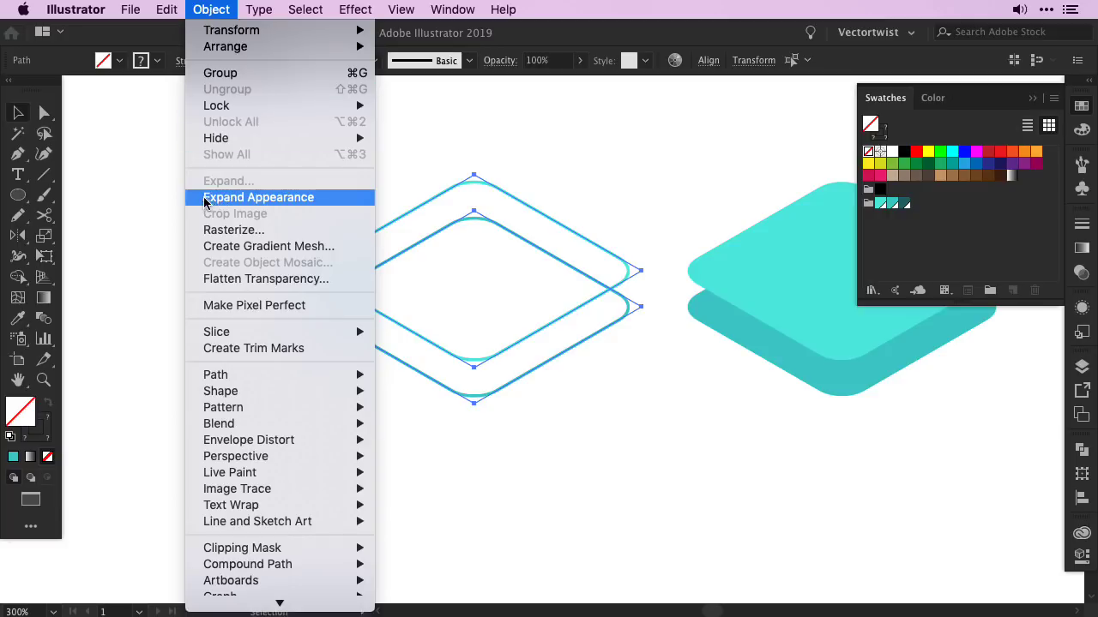
left_click(242, 200)
left_click(236, 283)
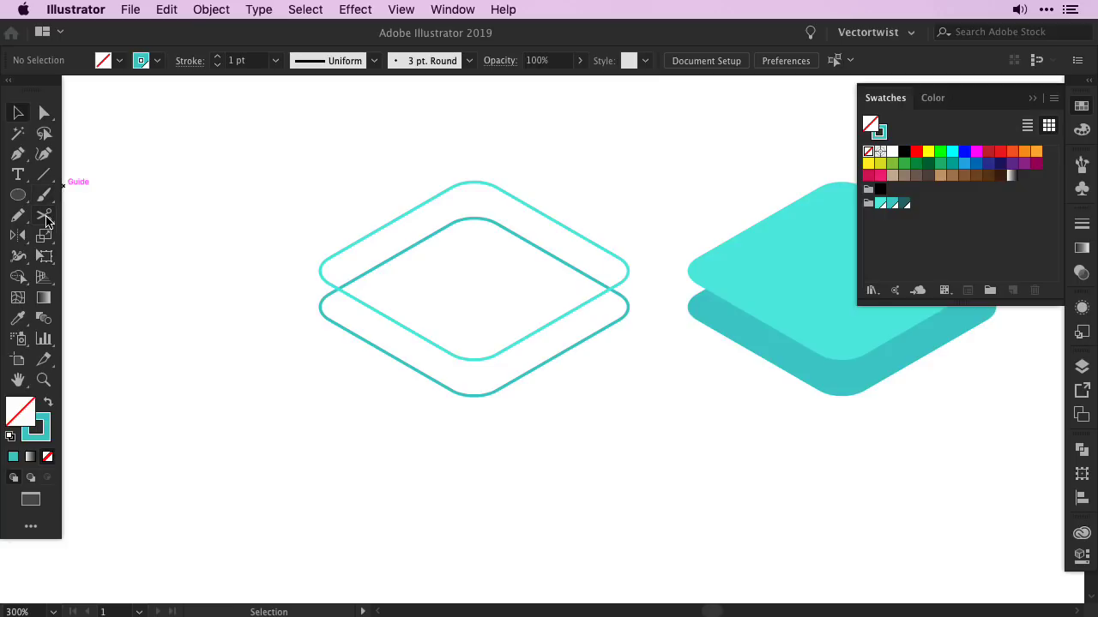
Step: Cut the upper diamond outline at its left and right corners with the Scissors tool
key("c")
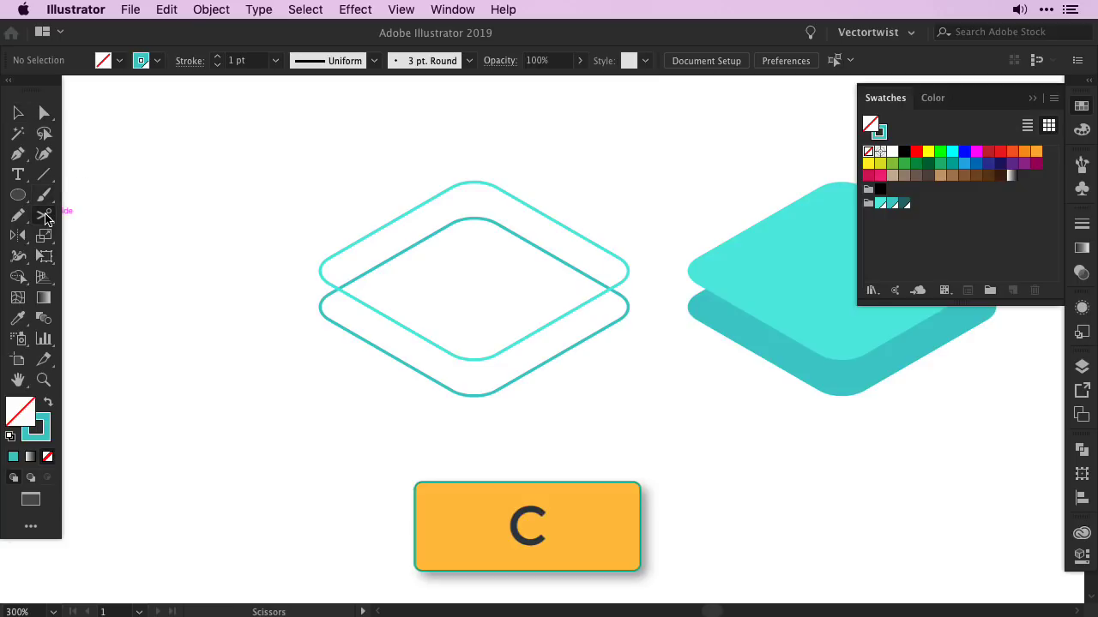
left_click(47, 220)
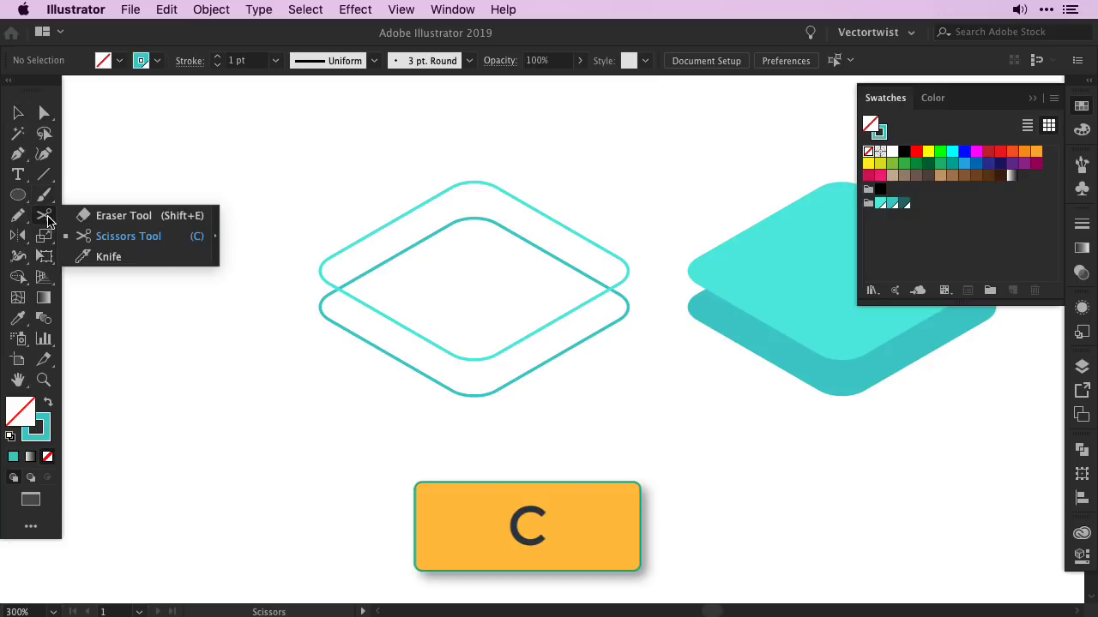
left_click_drag(108, 224, 44, 219)
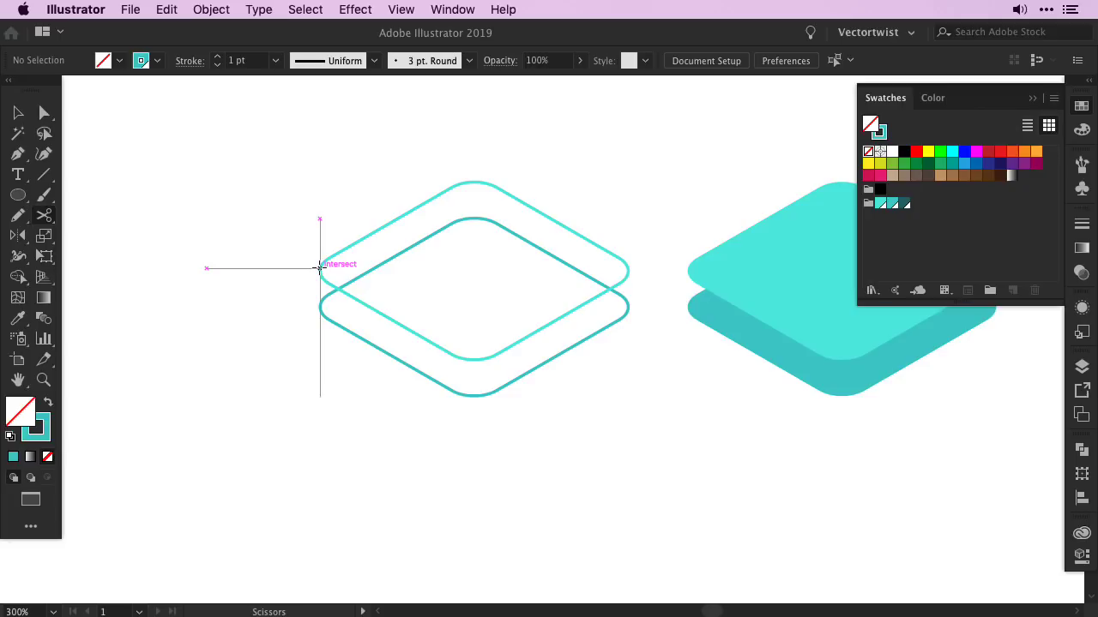
left_click(319, 267)
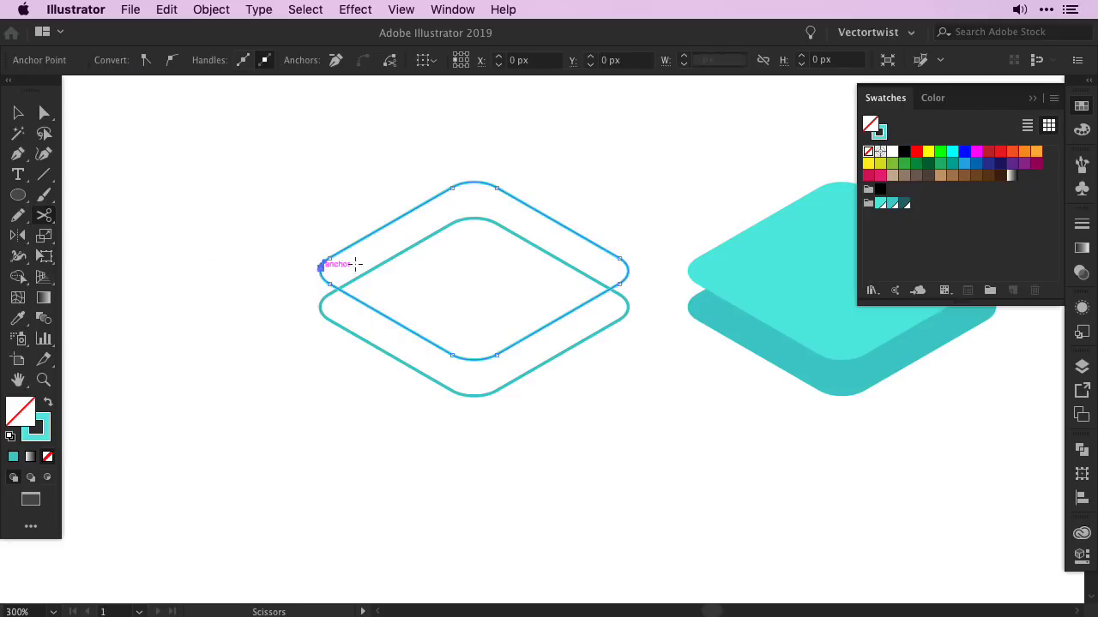
left_click(628, 270)
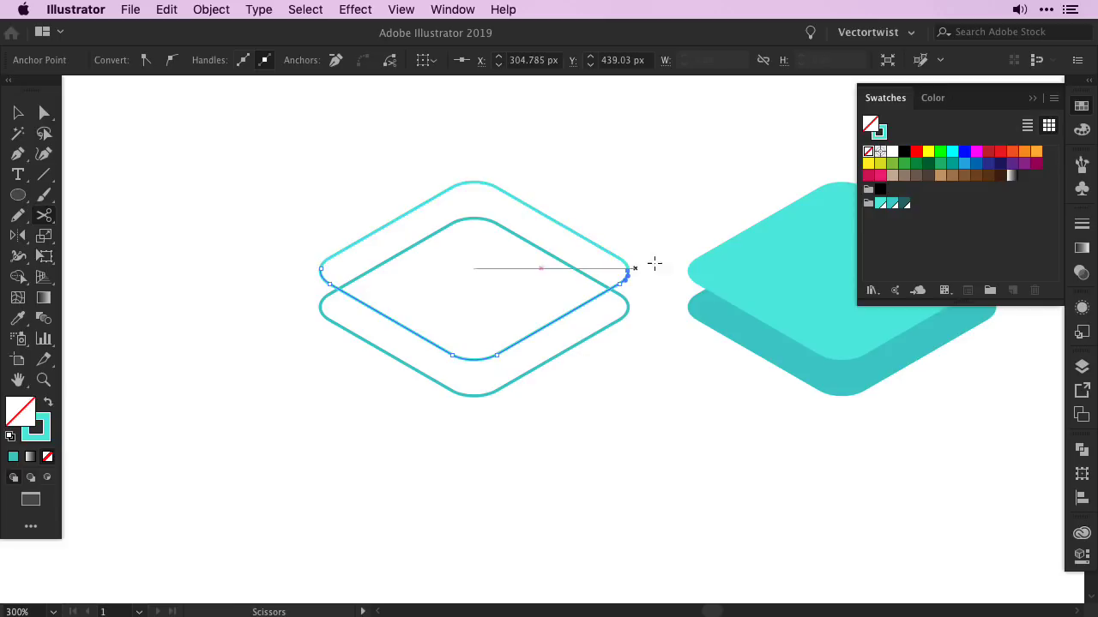
Step: Cut the lower diamond outline at its left and right corners the same way
key("v")
left_click(653, 218)
left_click(397, 365)
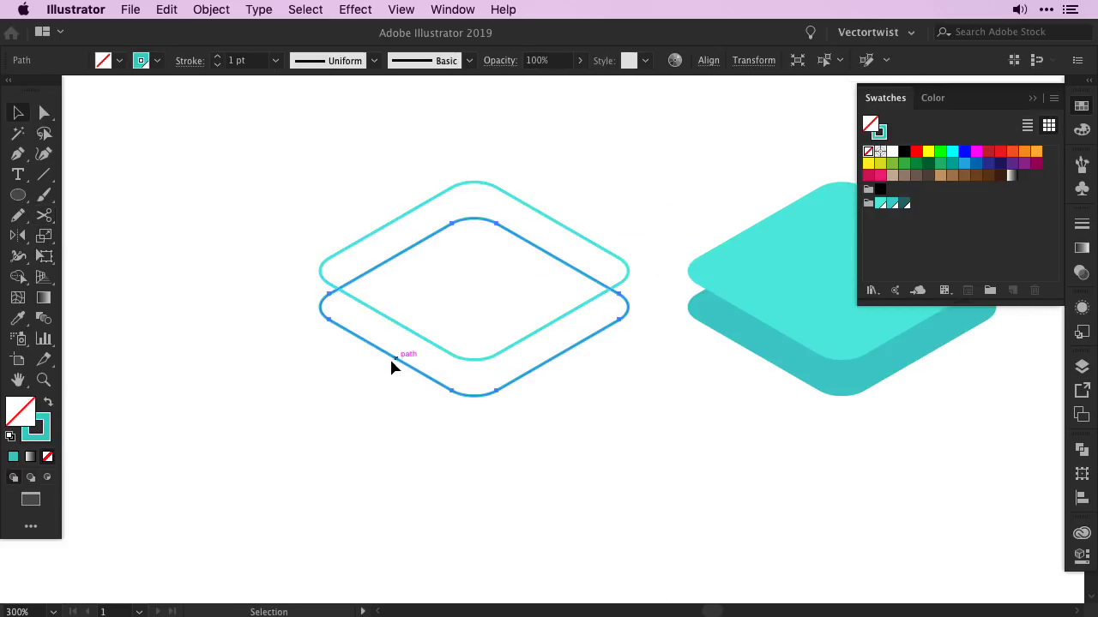
left_click(45, 217)
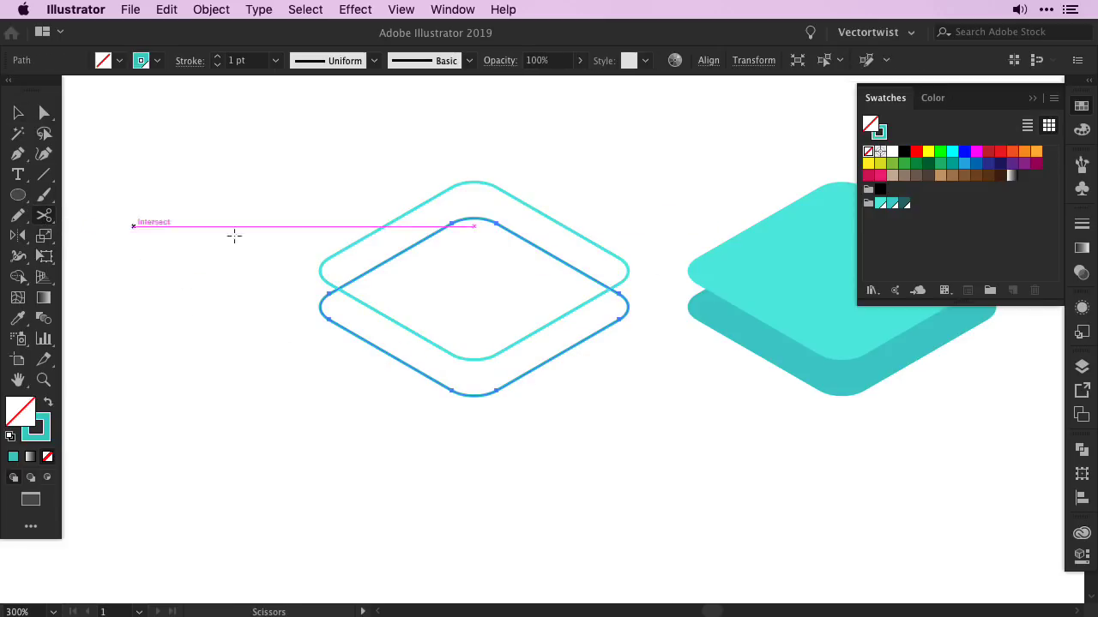
left_click(319, 305)
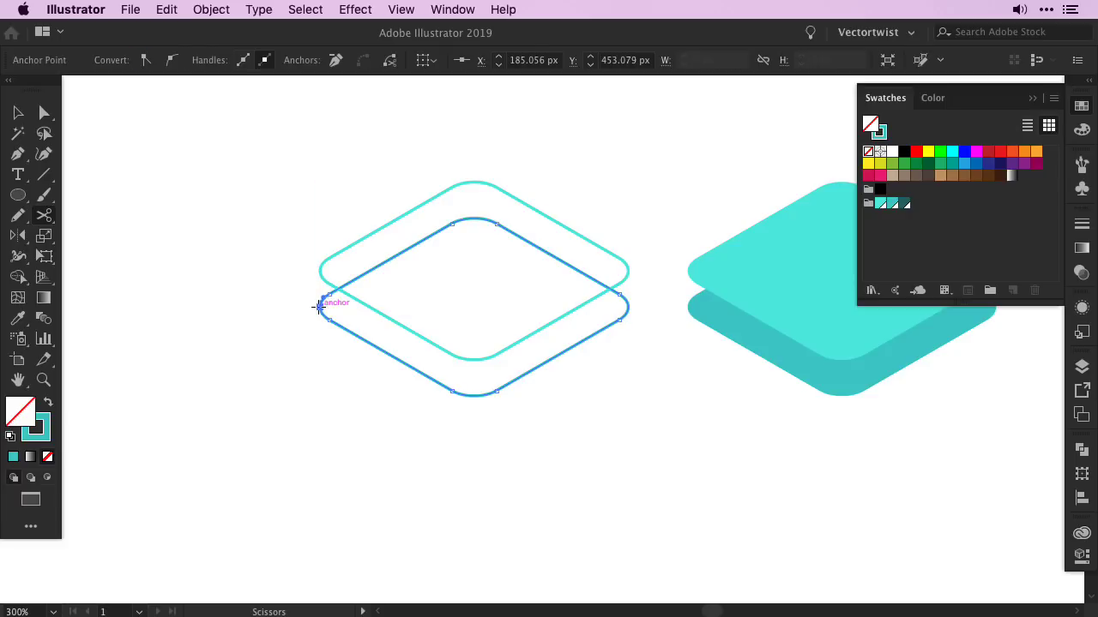
left_click(629, 307)
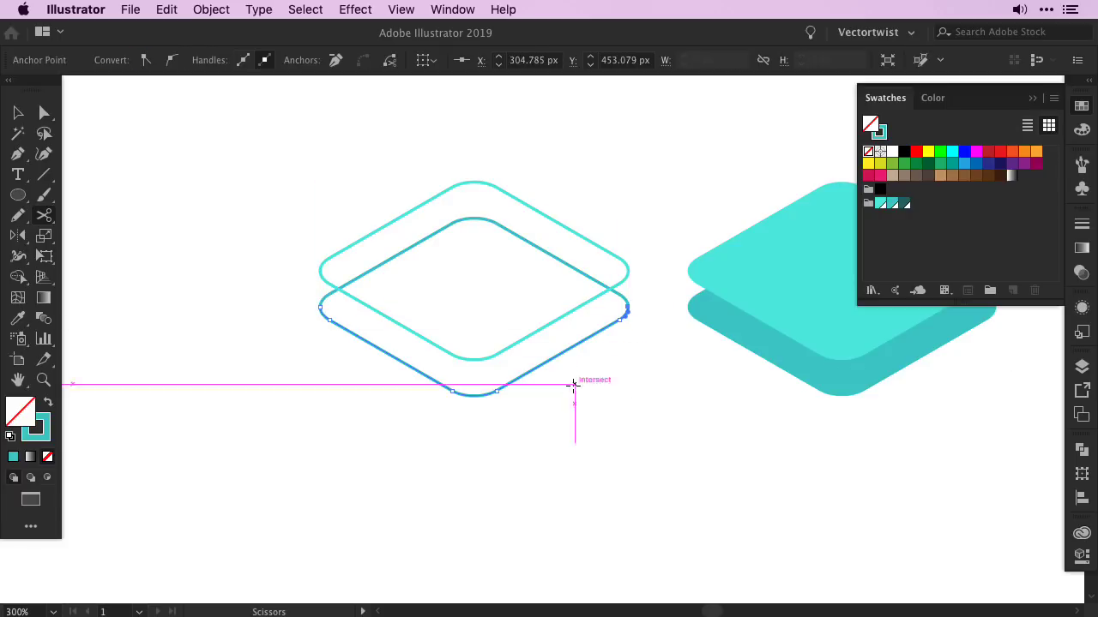
Step: Move the top halves of both diamonds up about 58 px
key("v")
left_click(475, 316)
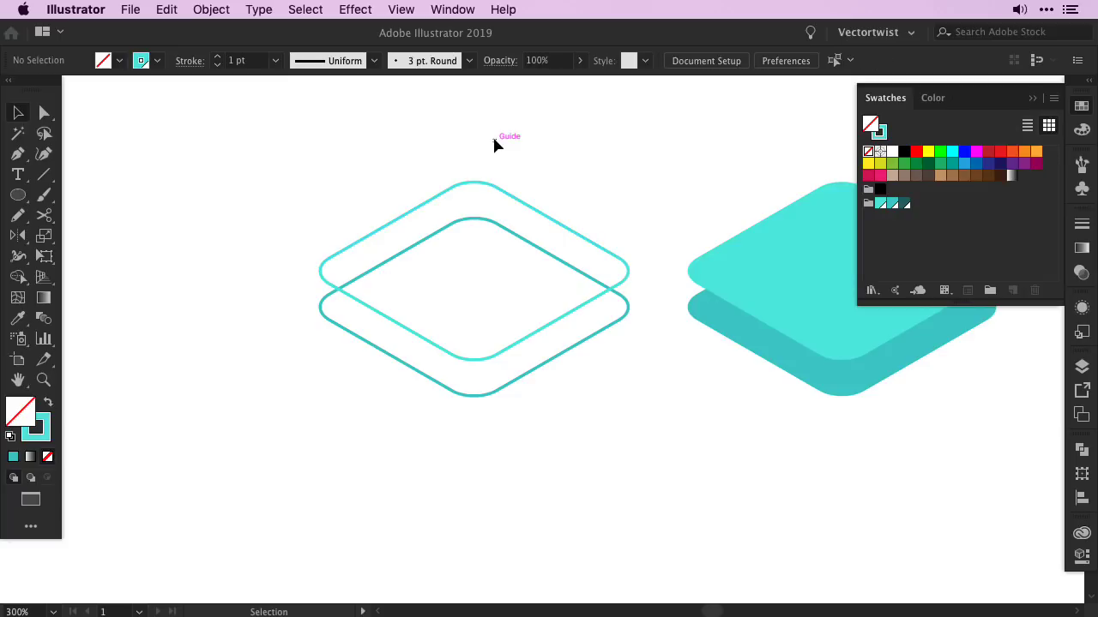
left_click(479, 187)
left_click(477, 220, "shift")
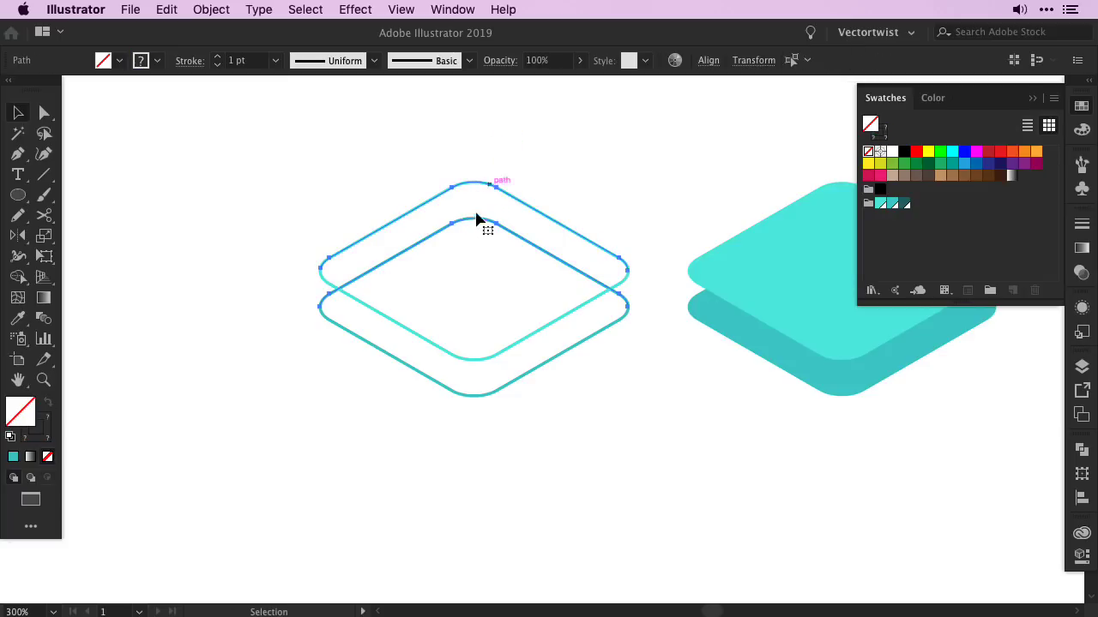
left_click_drag(476, 219, 478, 171)
left_click(336, 177)
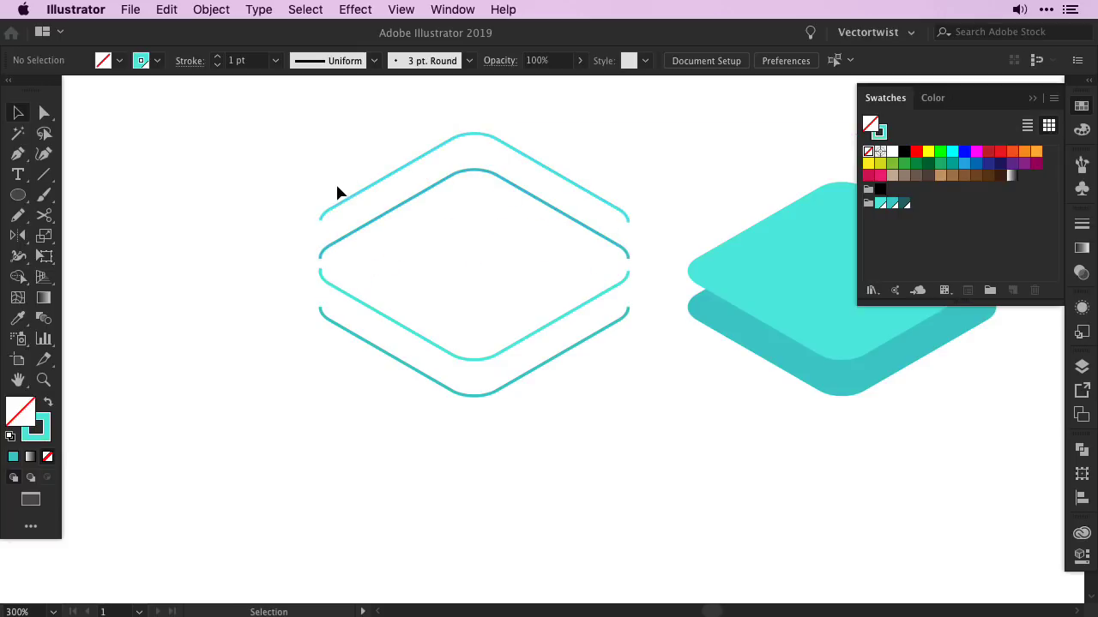
Step: Join the raised upper half's left and right ends to the next path with vertical pen segments
left_click(21, 156)
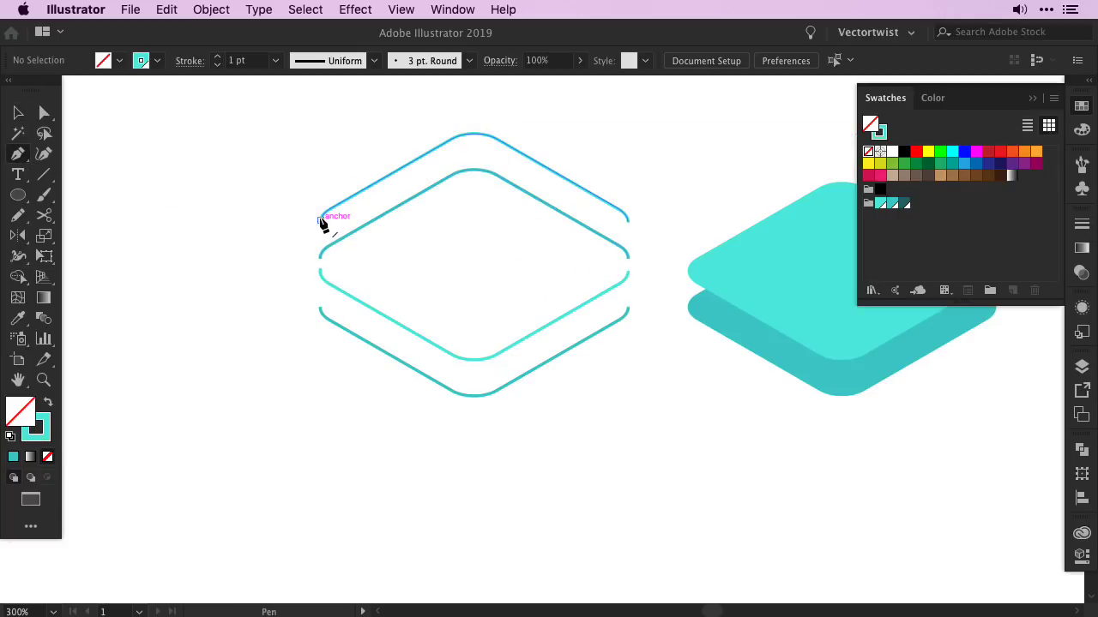
left_click(322, 221)
left_click(321, 256)
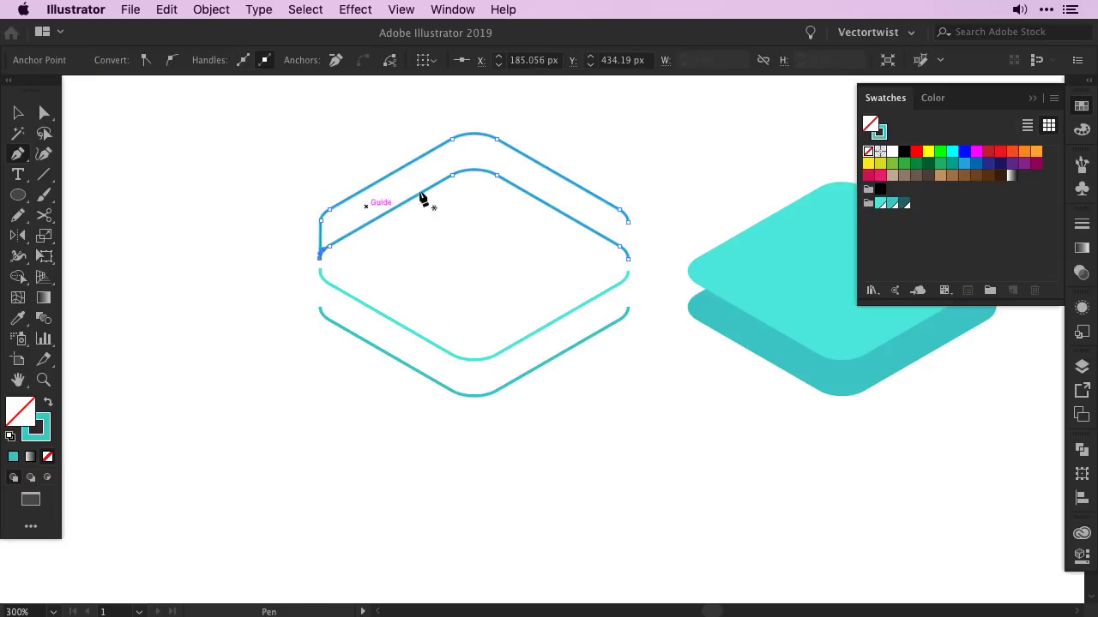
left_click(628, 222)
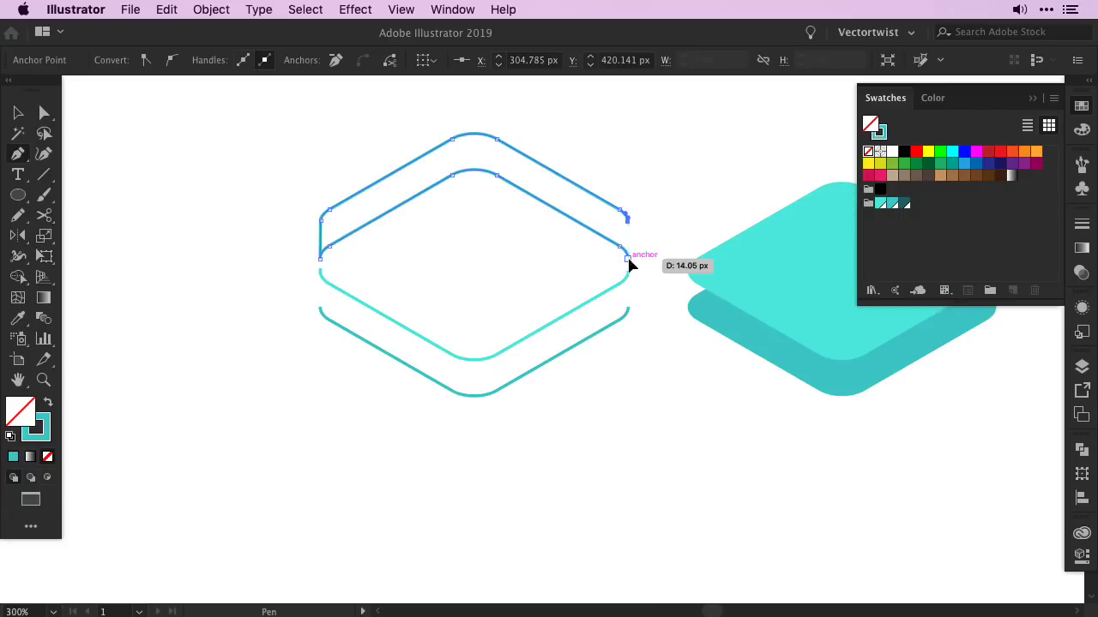
left_click(628, 258)
key("v")
left_click_drag(639, 273, 562, 367)
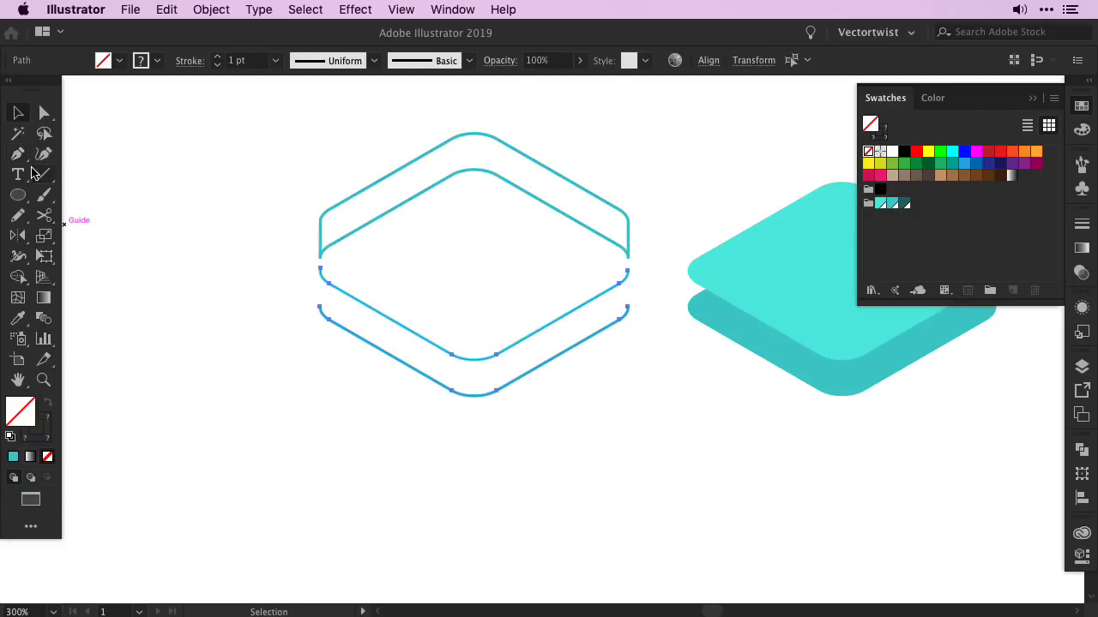
Step: Join the middle path's ends down to the lowest path, closing the lower band
left_click(17, 154)
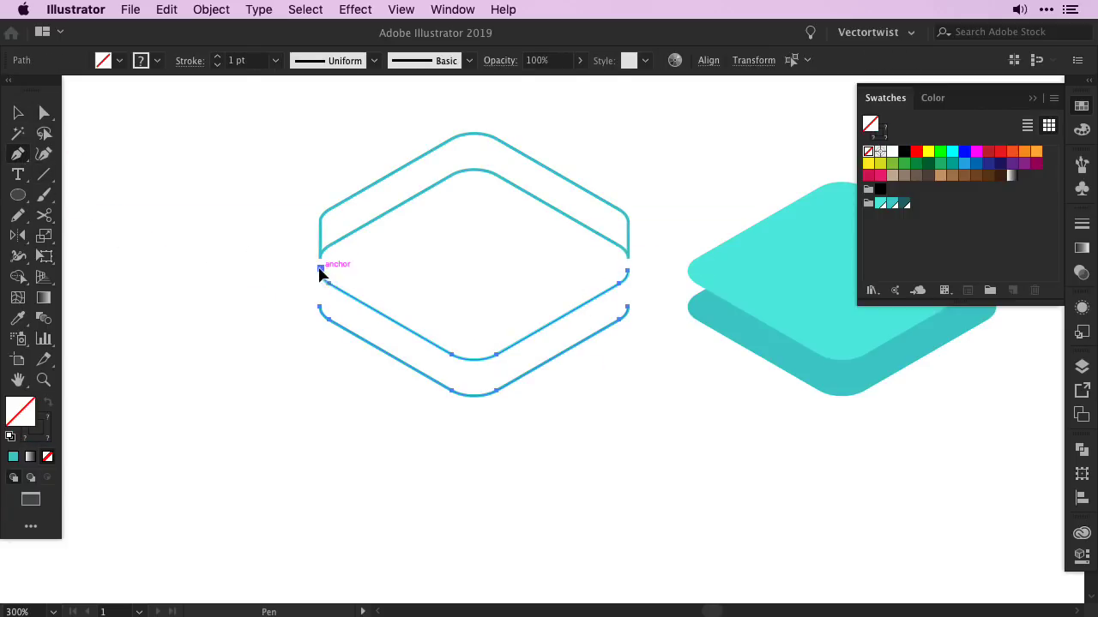
left_click(320, 271)
left_click(320, 306)
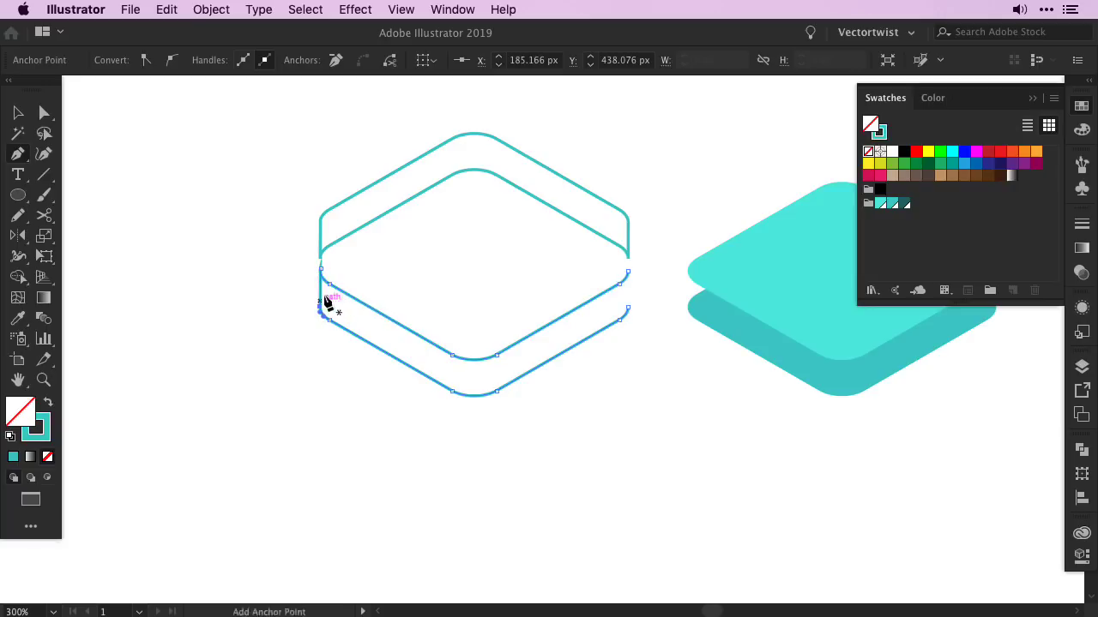
left_click(627, 273)
left_click(628, 309)
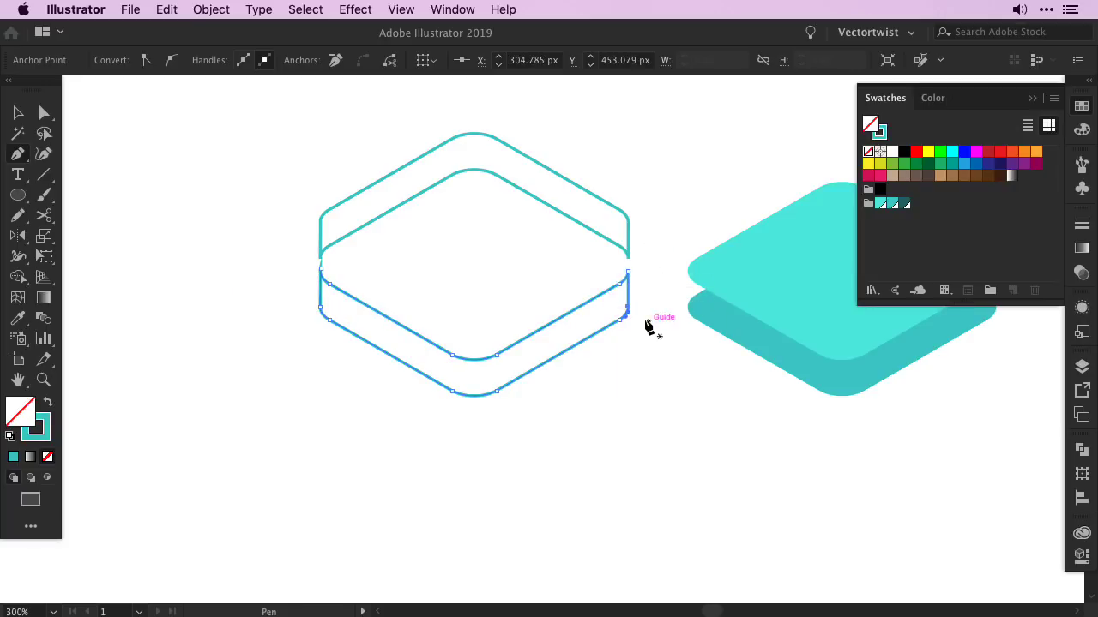
key("v")
left_click(433, 117)
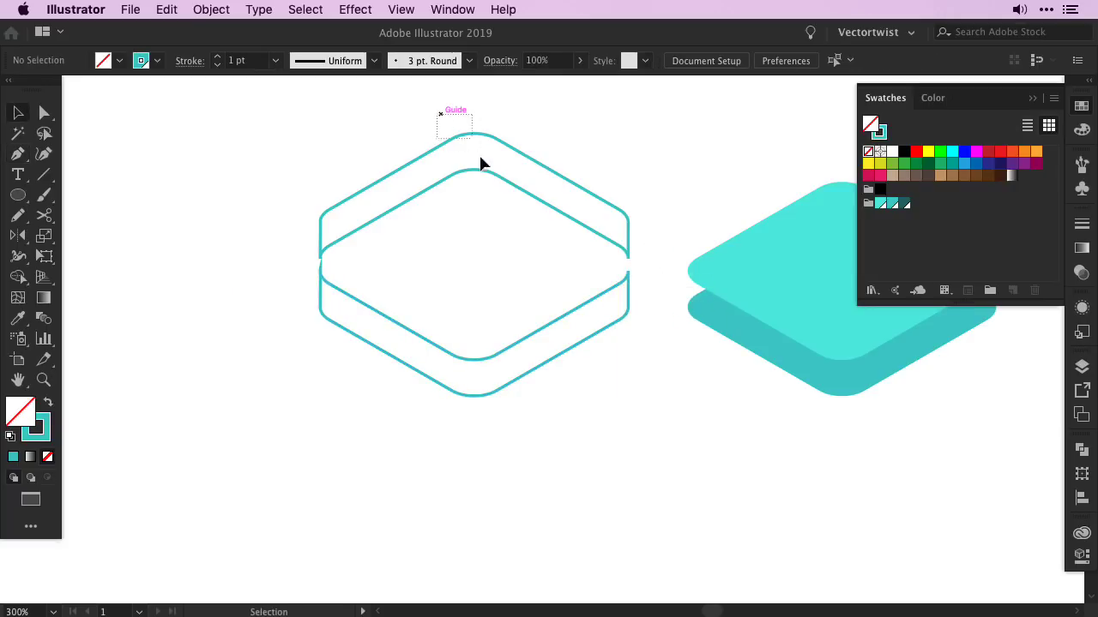
Step: Swap stroke to fill on both bands, making them solid teal with no outline
left_click(477, 178)
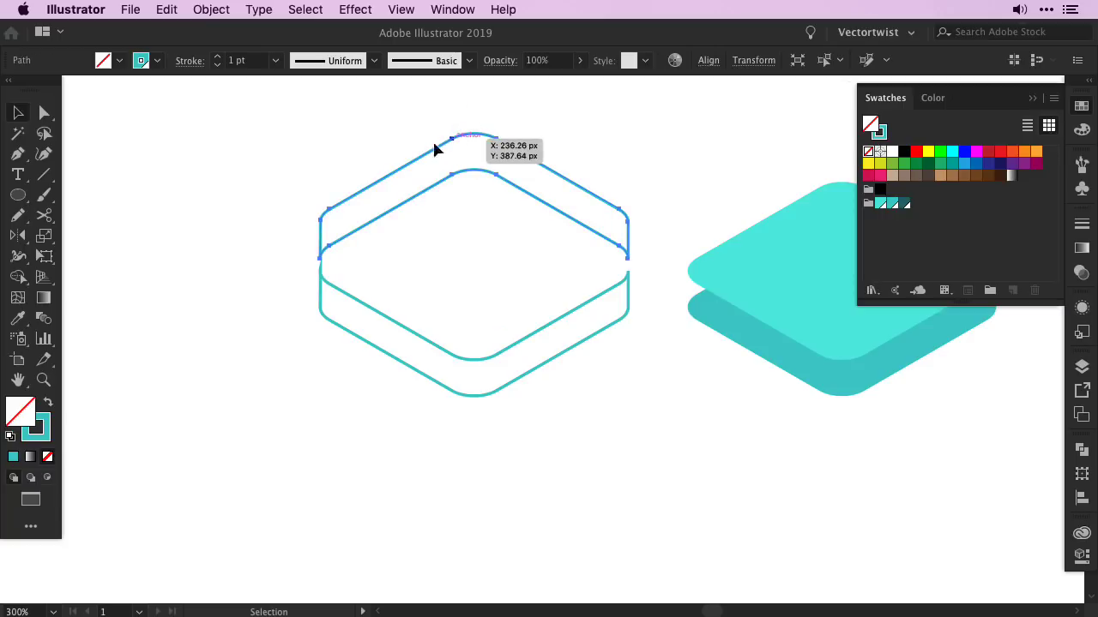
key("shift+x")
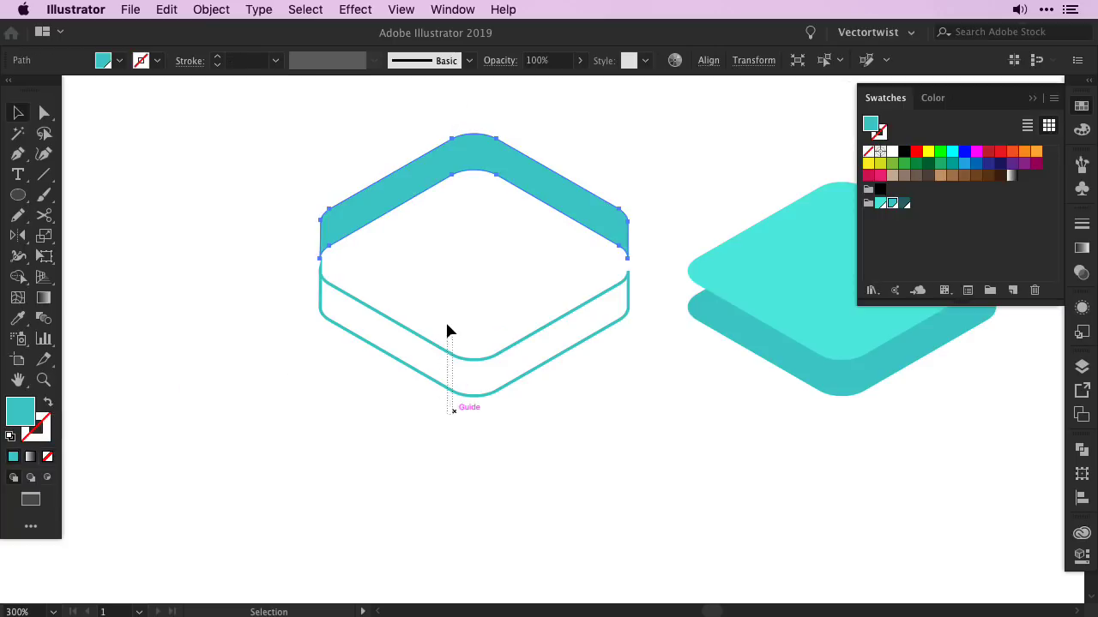
left_click(447, 350)
left_click(48, 401)
left_click(214, 283)
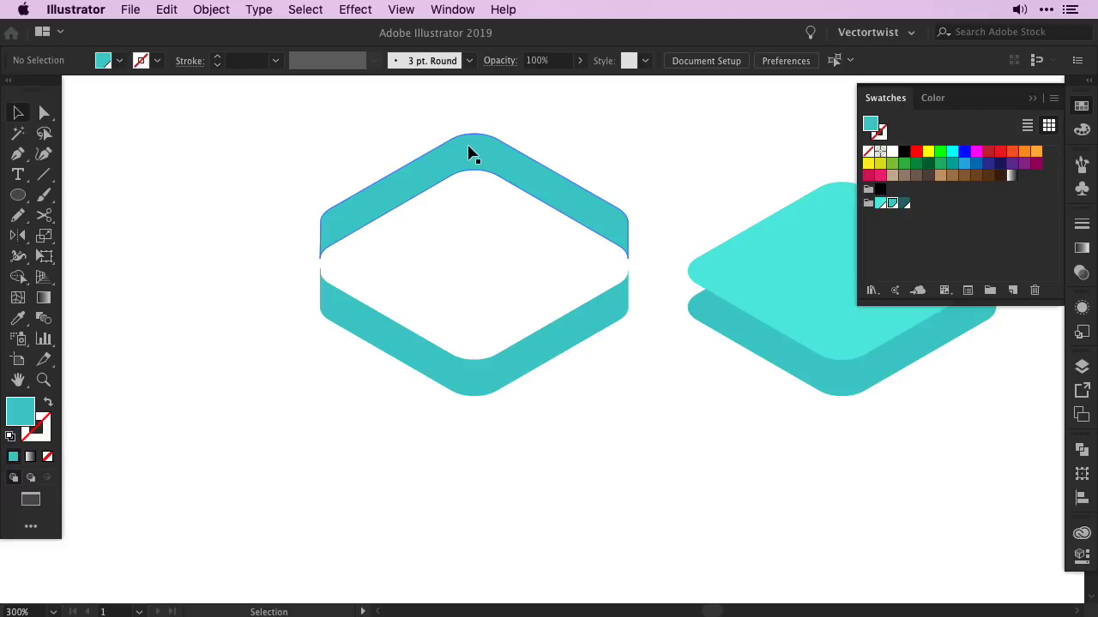
Step: Send the upper teal band to the back with Arrange > Send to Back
left_click(476, 159)
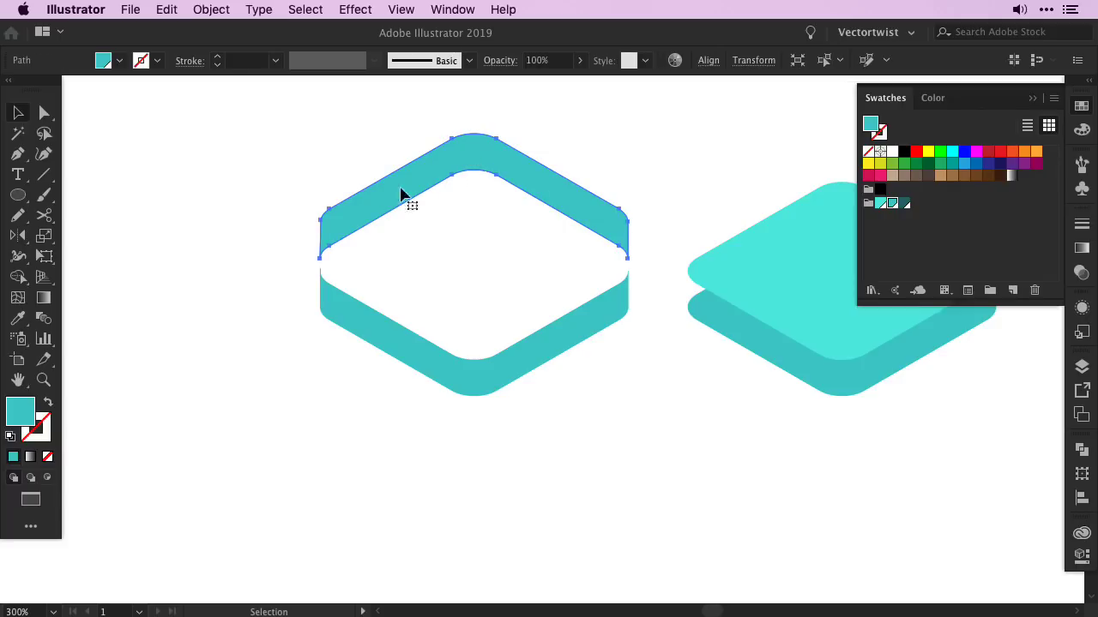
left_click(206, 10)
mouse_move(257, 48)
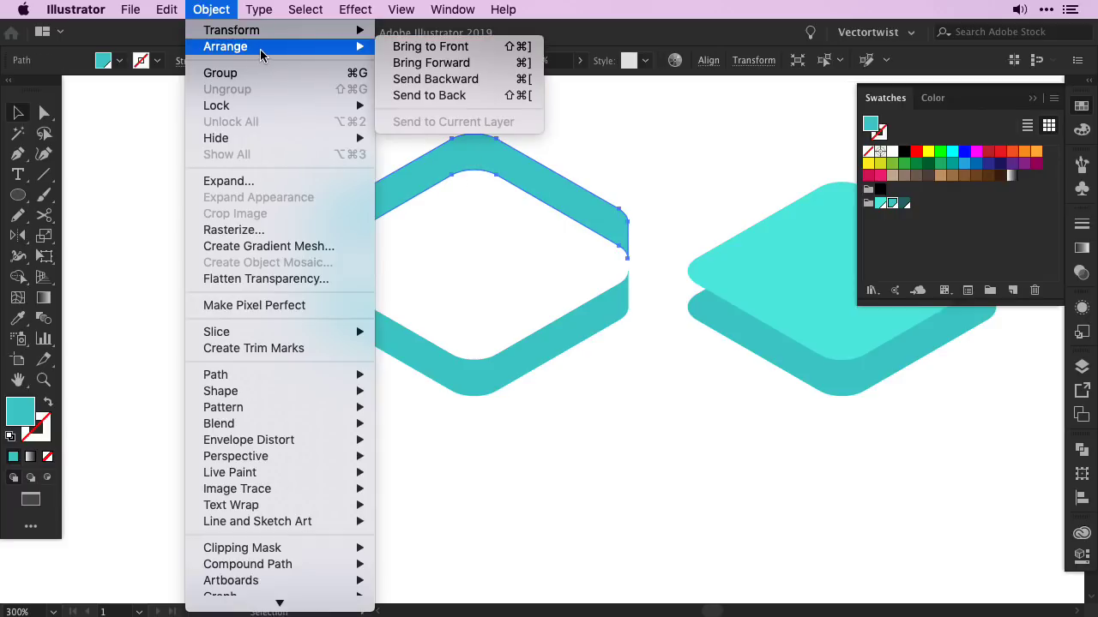
left_click(447, 96)
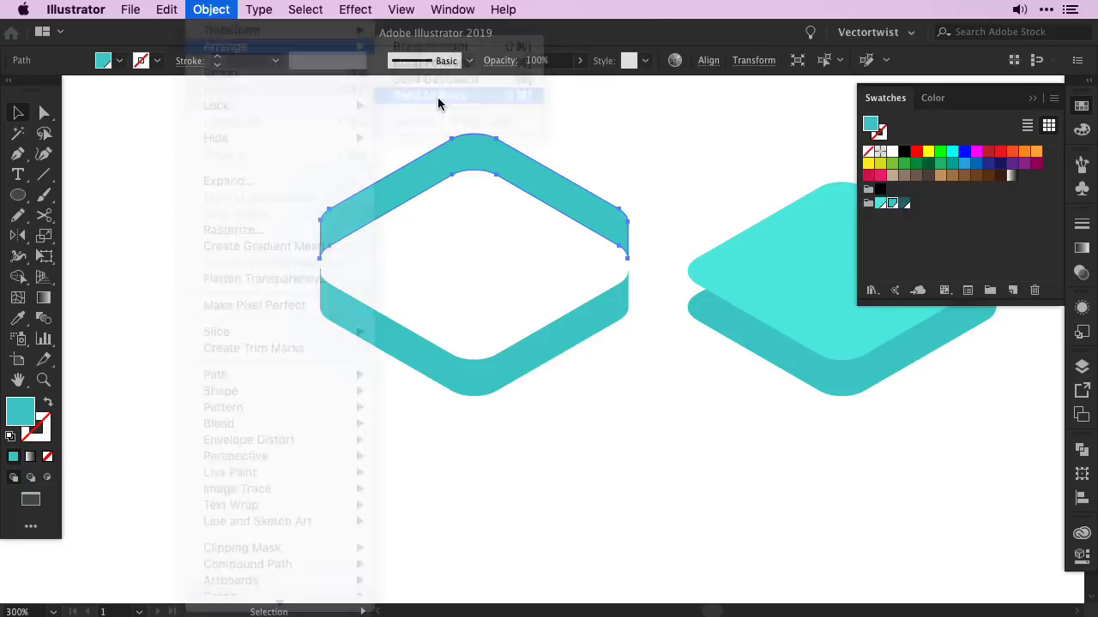
left_click(416, 110)
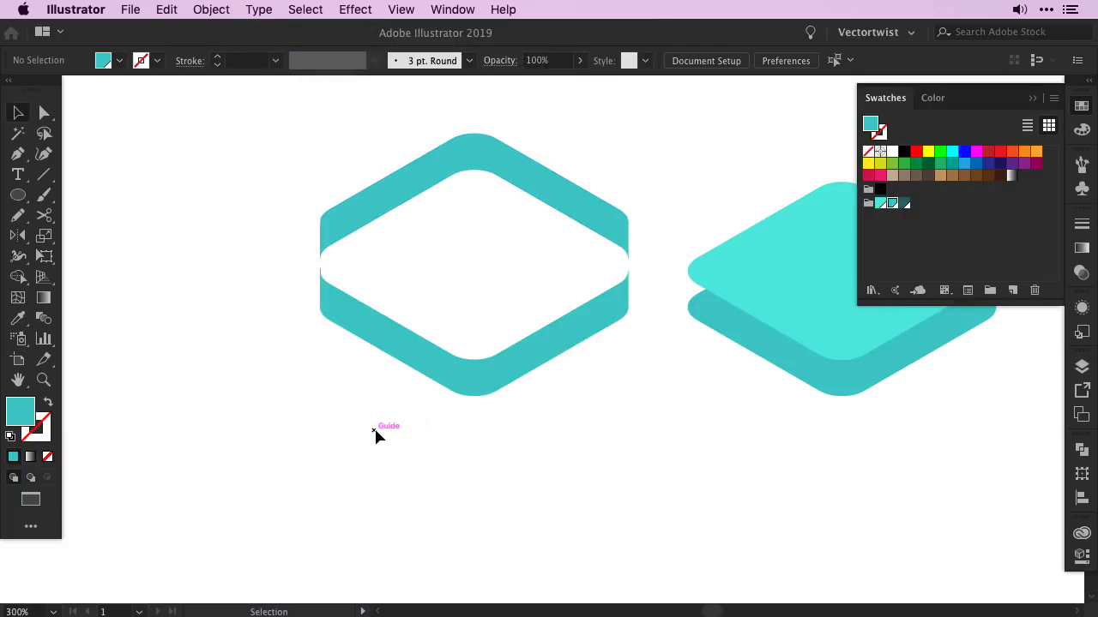
Step: Draw a small square at the top-left with a white-to-black gradient and float the Gradient panel
key("m")
left_click_drag(151, 191, 200, 239)
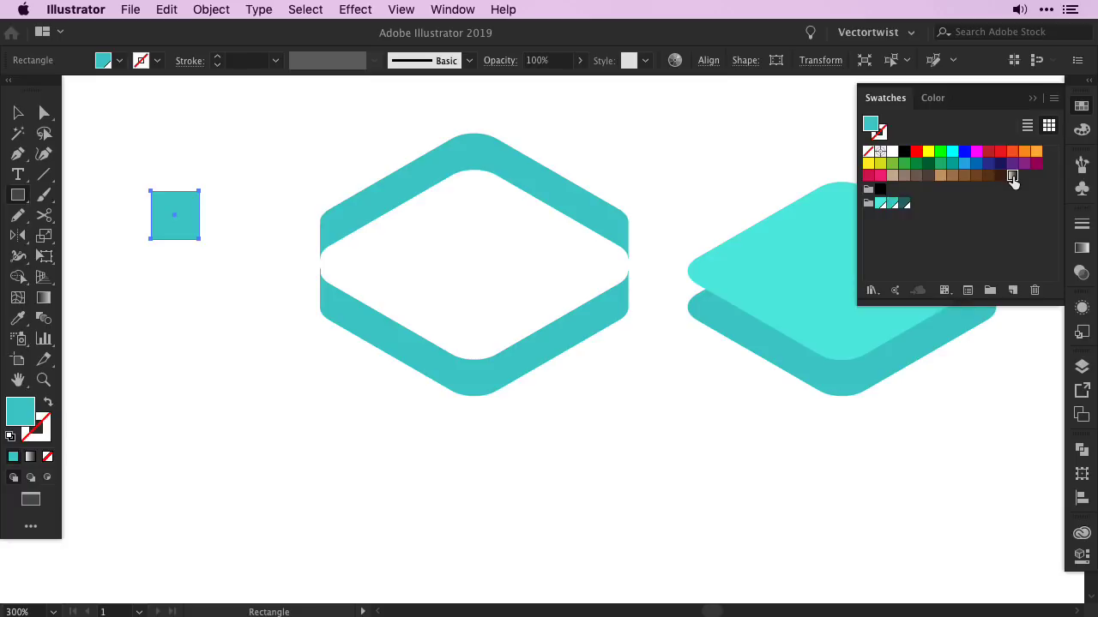
left_click(1011, 177)
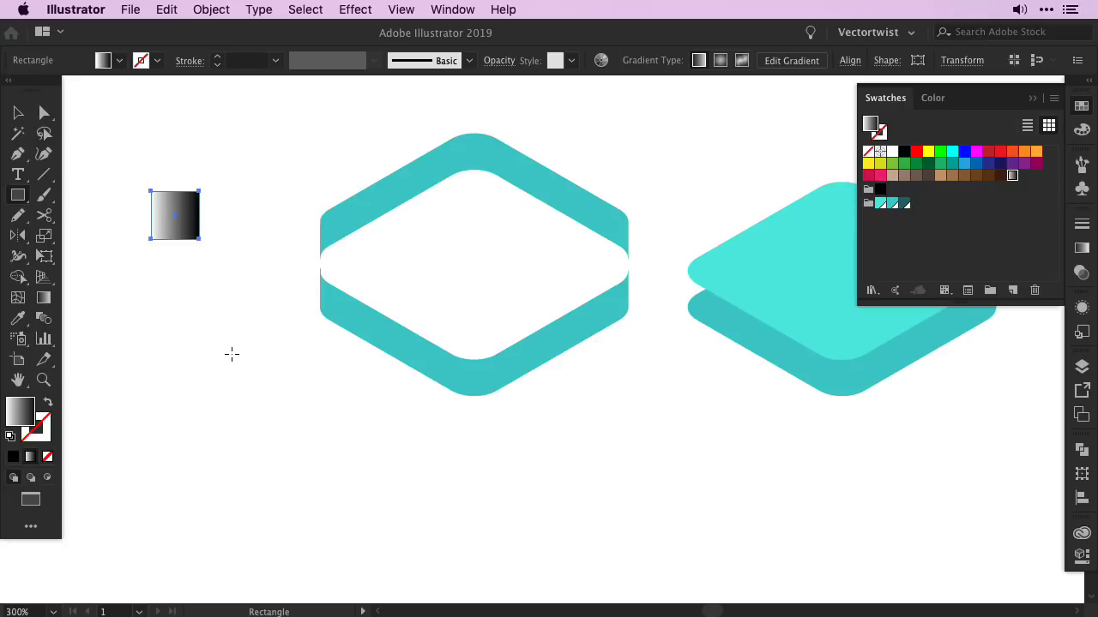
left_click(1081, 247)
left_click_drag(927, 220, 288, 161)
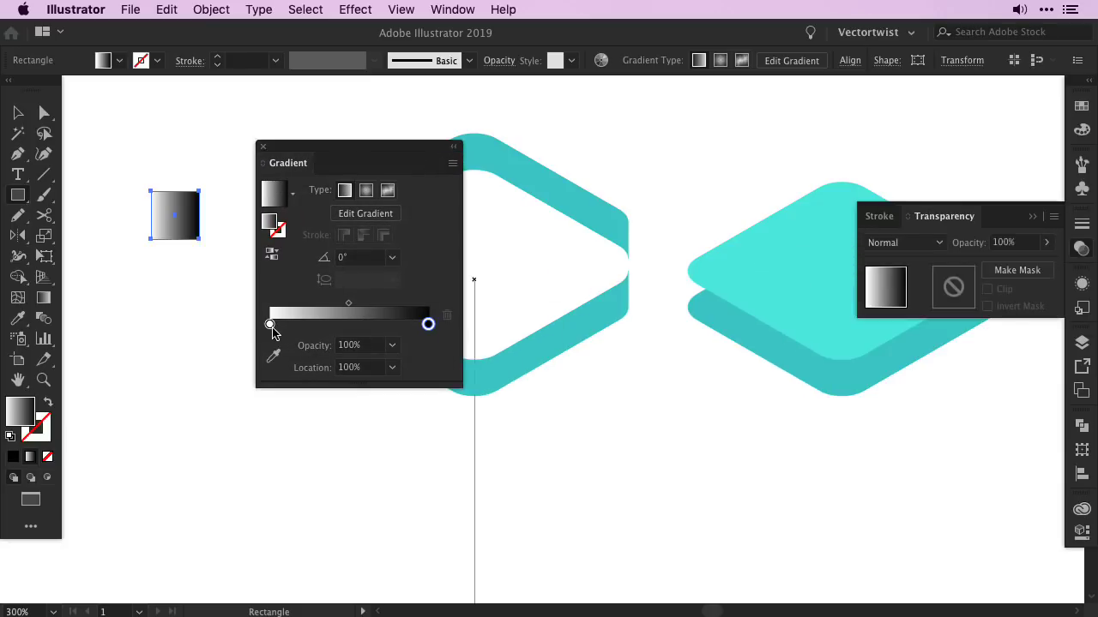
Step: Set the left gradient stop to a teal swatch
left_click(270, 325)
double_click(270, 325)
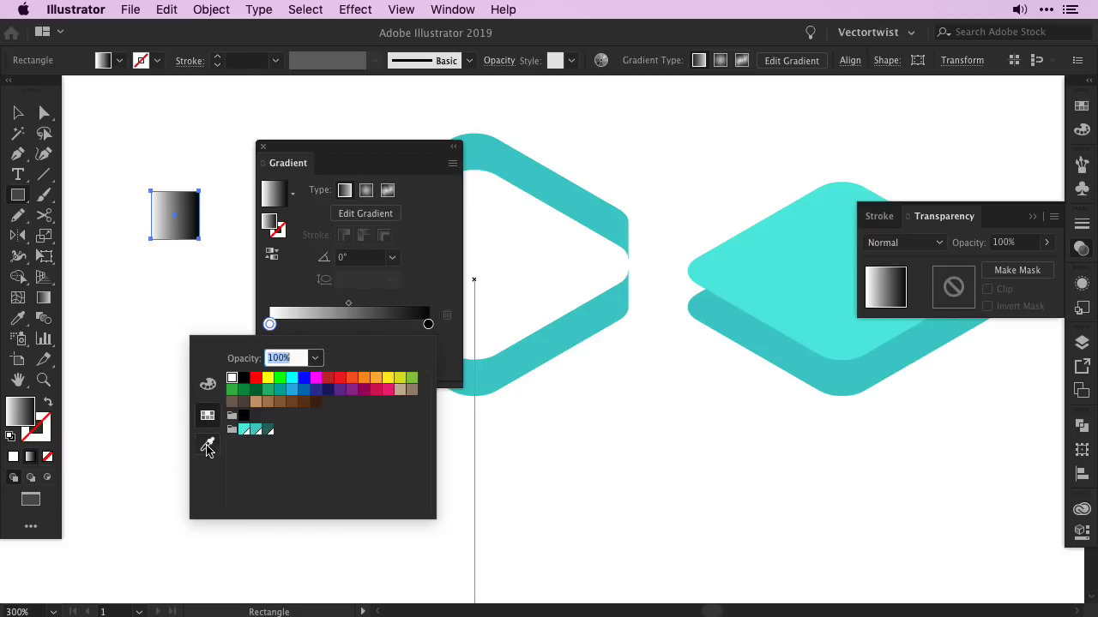
left_click(207, 390)
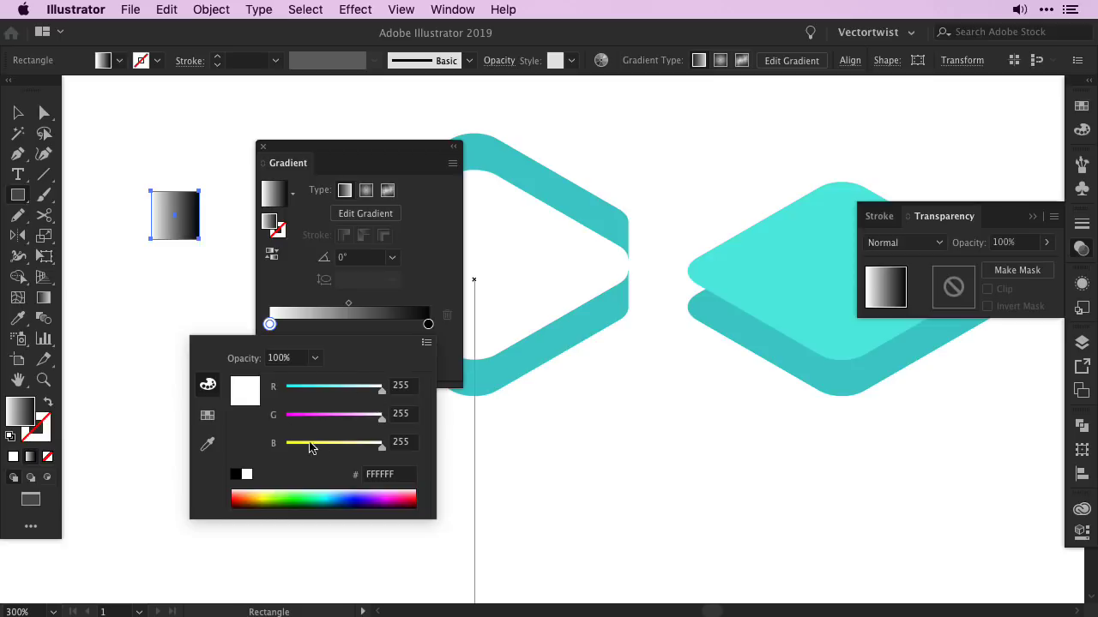
left_click(208, 444)
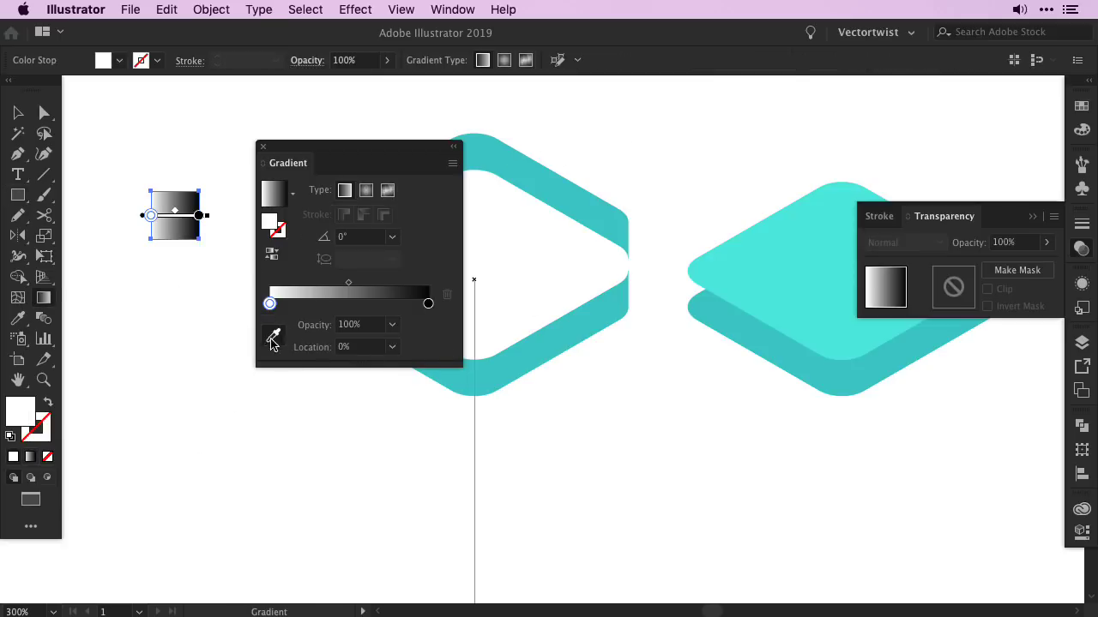
key("Escape")
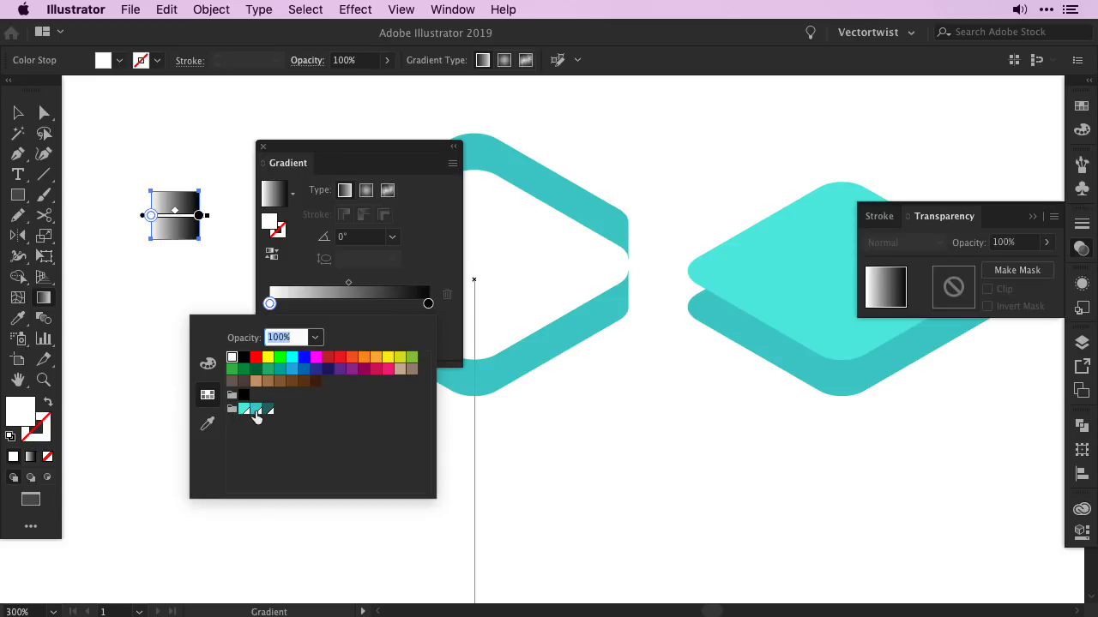
left_click(254, 410)
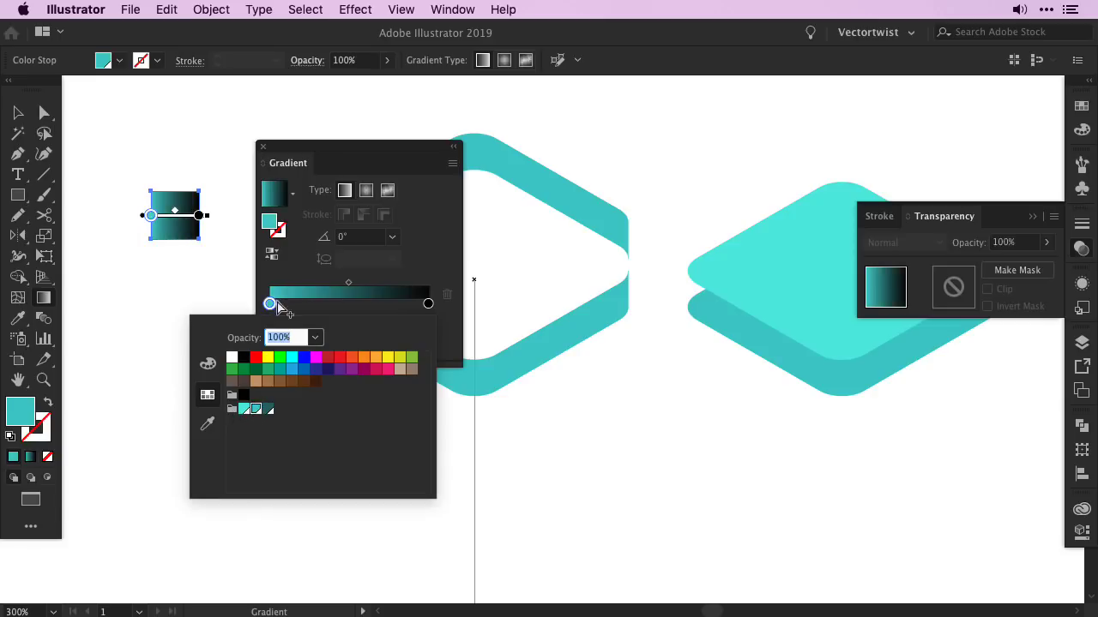
key("Escape")
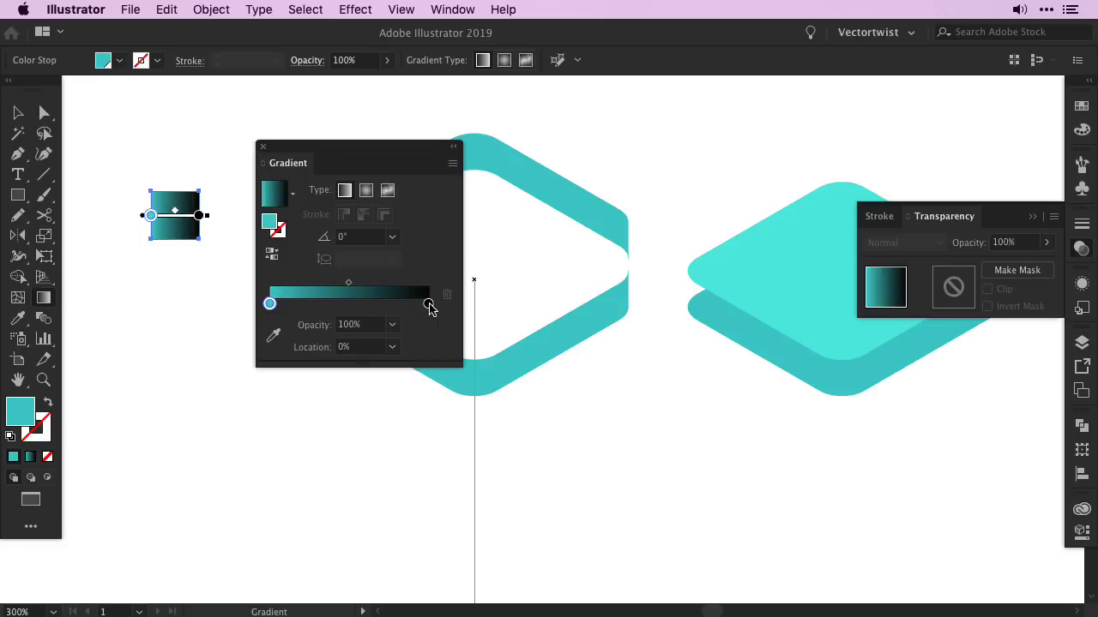
Step: Set the right gradient stop to dark teal and bring up the Swatches panel
left_click(426, 304)
double_click(427, 304)
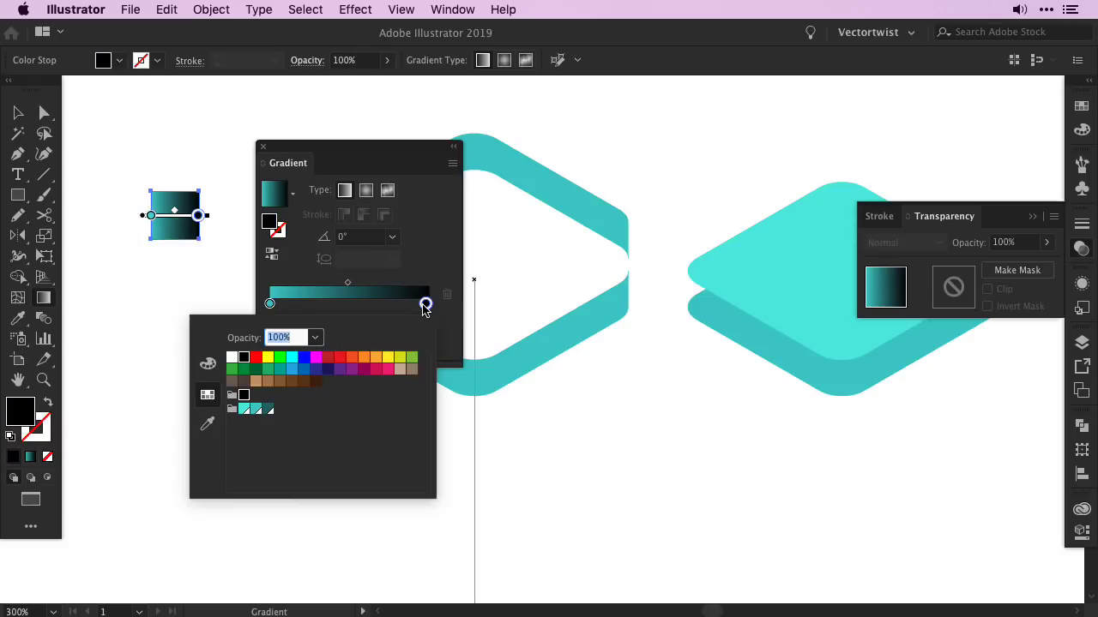
left_click(265, 415)
key("Escape")
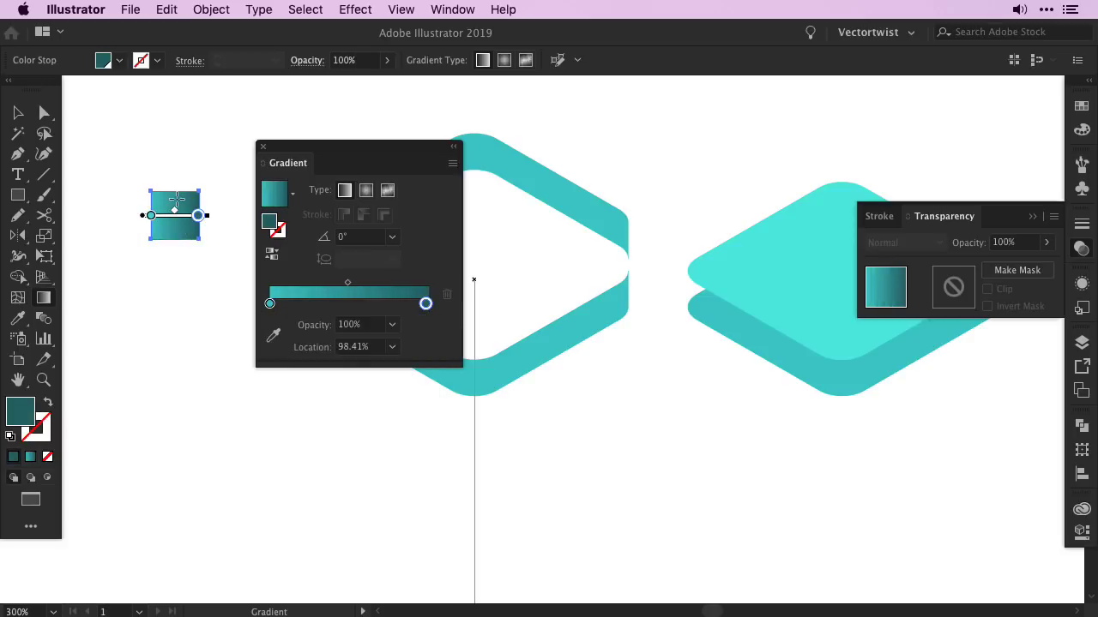
left_click(1081, 105)
Step: Save the square's teal gradient fill as a new swatch
key("v")
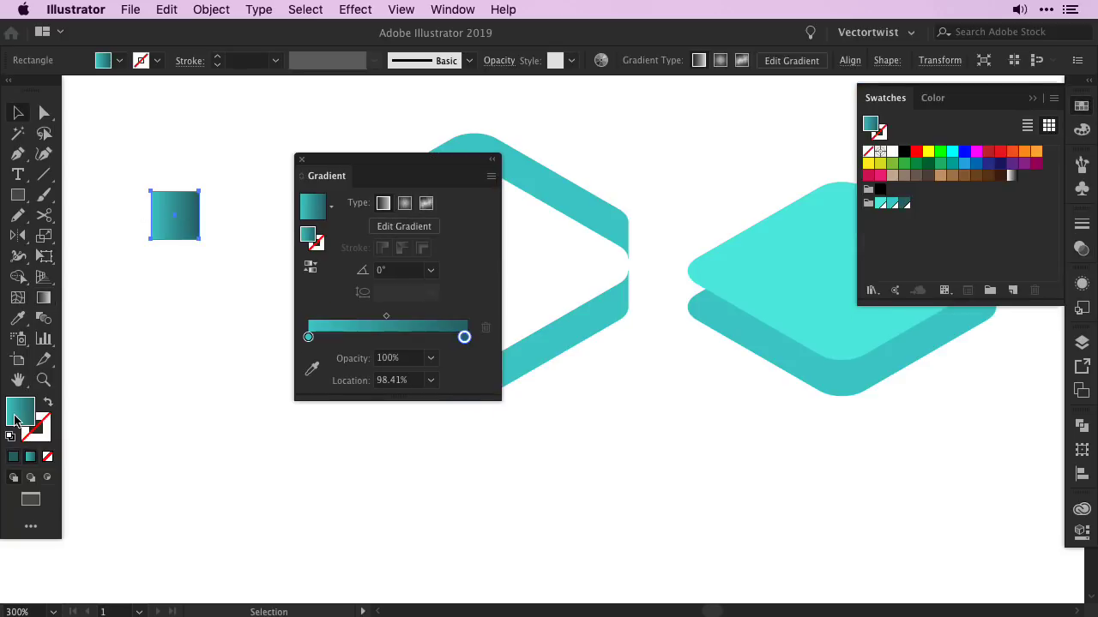
left_click_drag(15, 418, 351, 440)
left_click_drag(843, 272, 1024, 180)
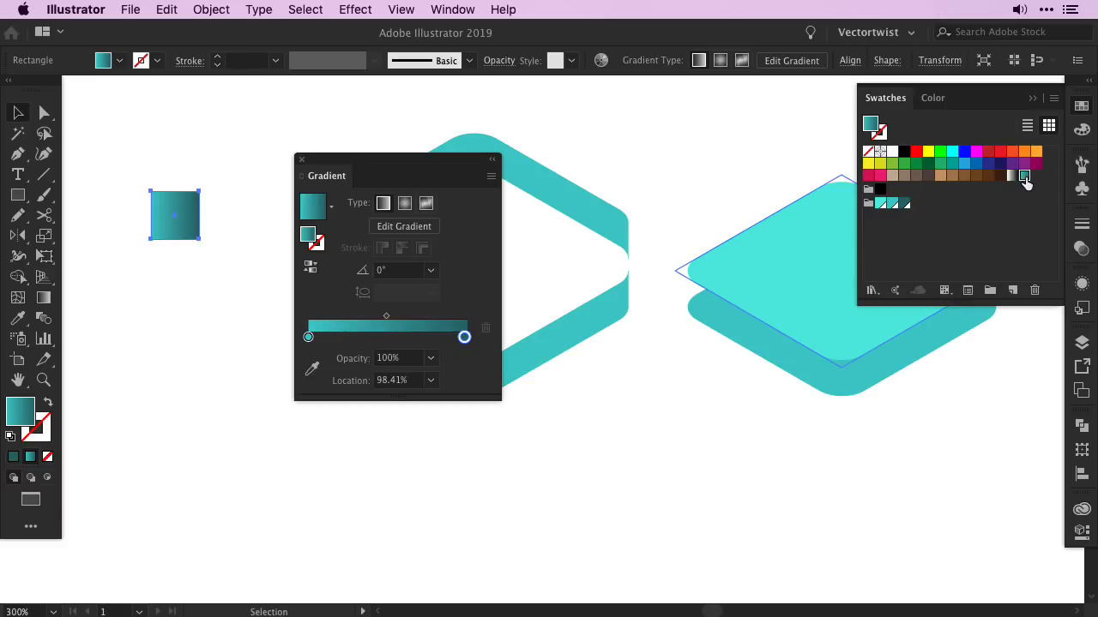
left_click(561, 375)
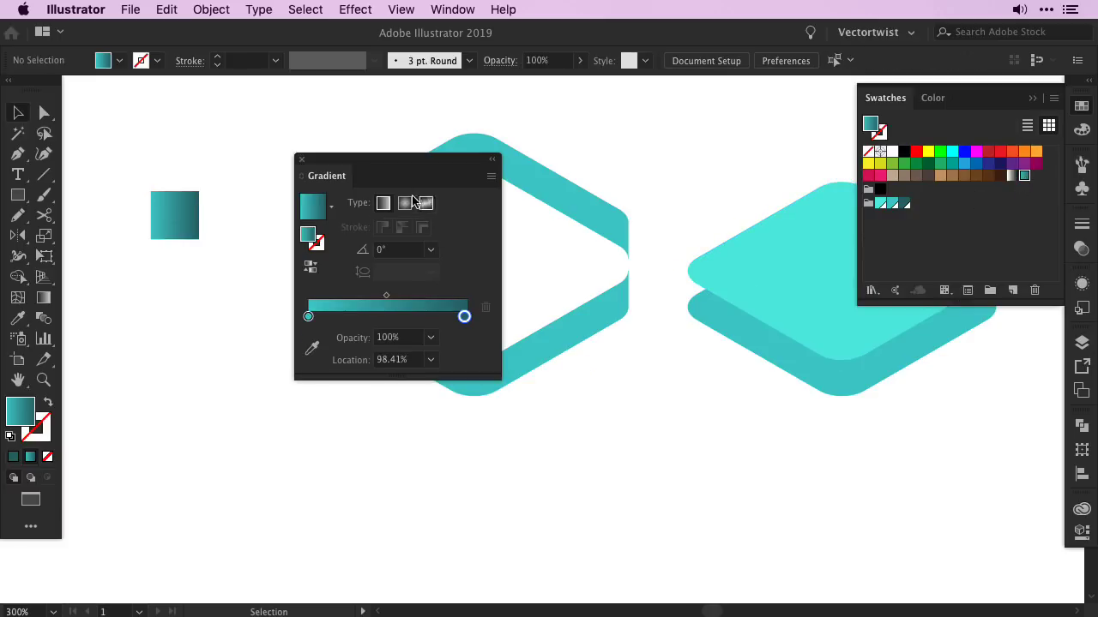
left_click_drag(384, 163, 151, 291)
Step: Fill the left shape's lower and top bands with the new teal gradient swatch
left_click(433, 356)
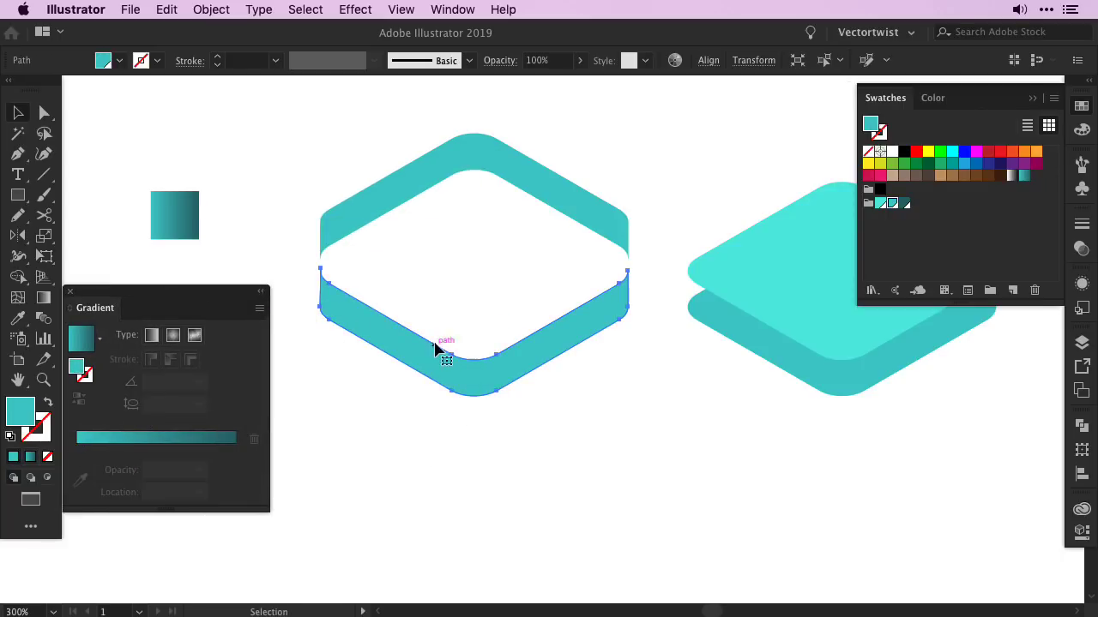
left_click(1024, 176)
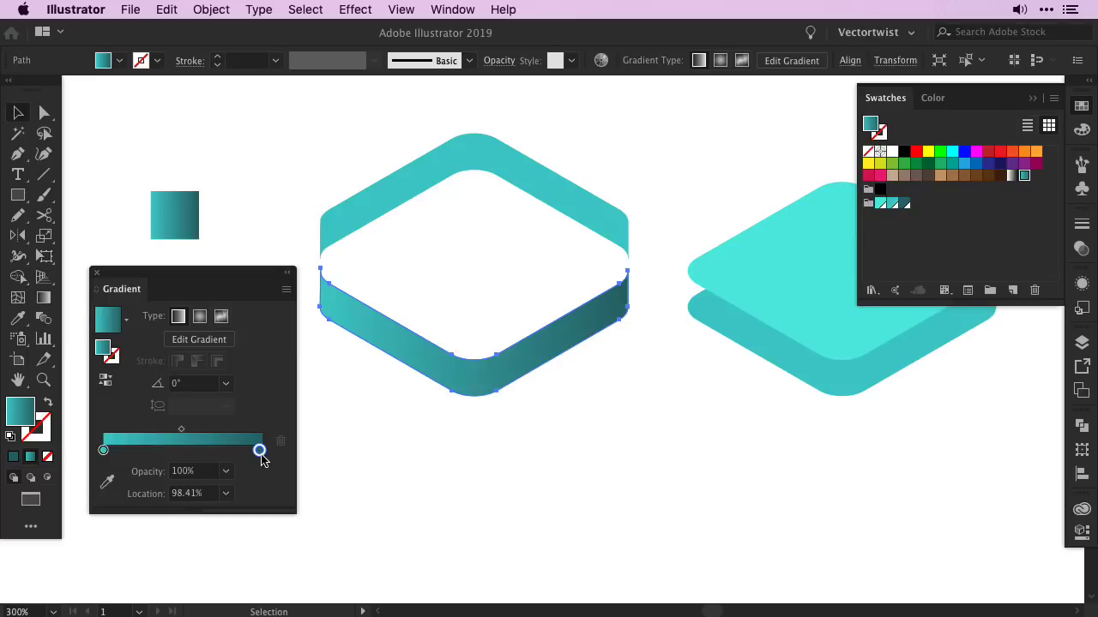
left_click(472, 152)
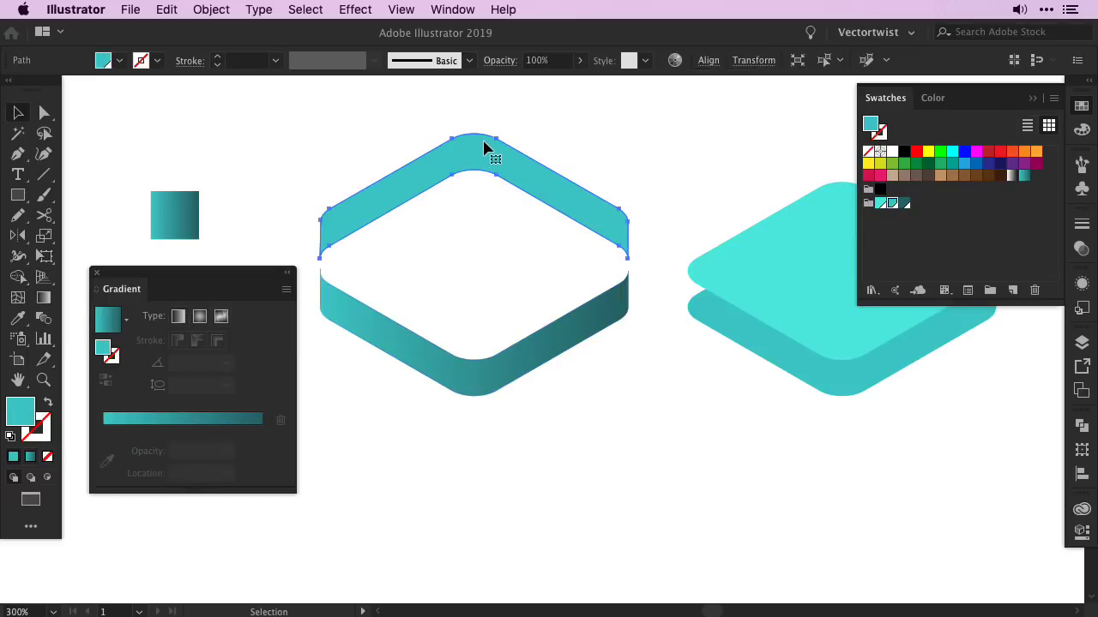
left_click(1023, 176)
left_click(633, 171)
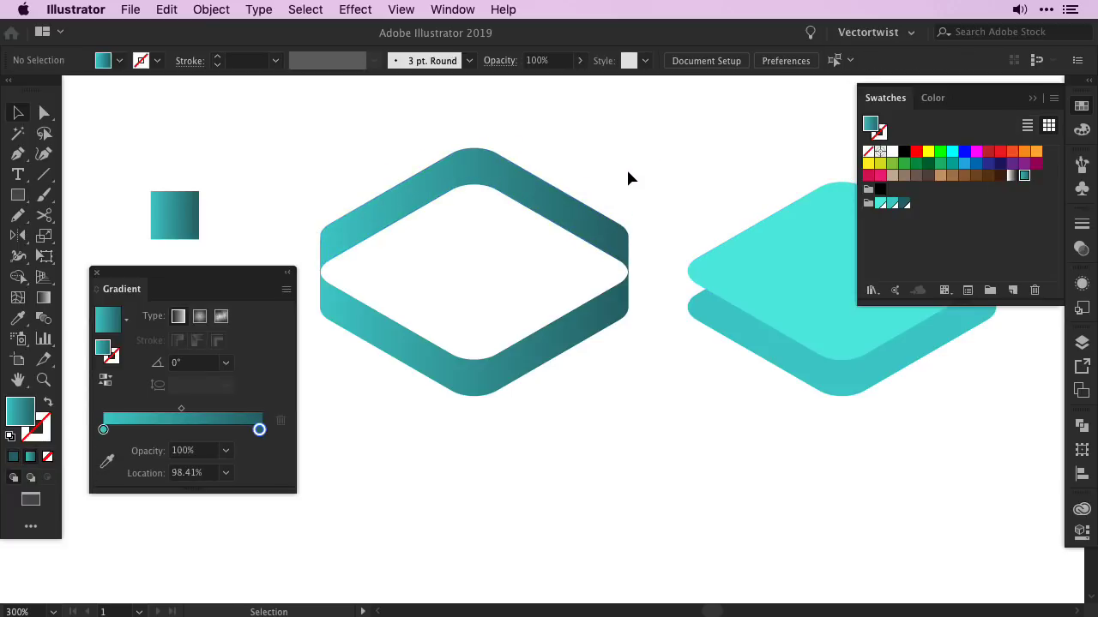
Step: Lower the top band by 15 px to form one rounded ring
left_click(481, 175)
left_click_drag(487, 172, 484, 210)
left_click(747, 176)
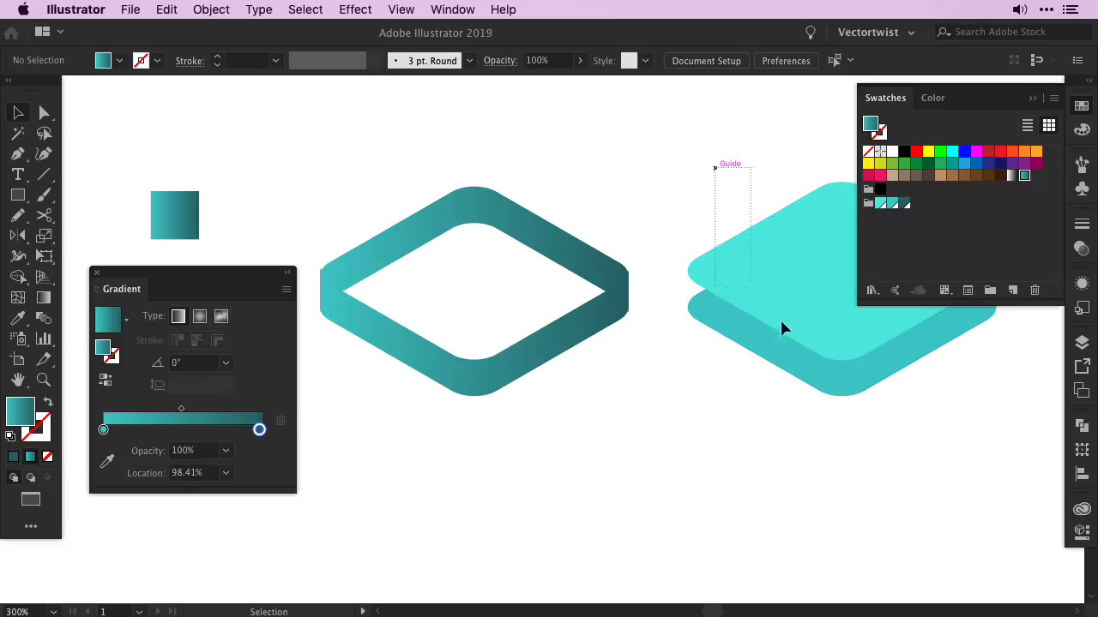
Step: Expand the appearance of both right-hand rounded diamonds into real paths
left_click_drag(781, 326, 809, 385)
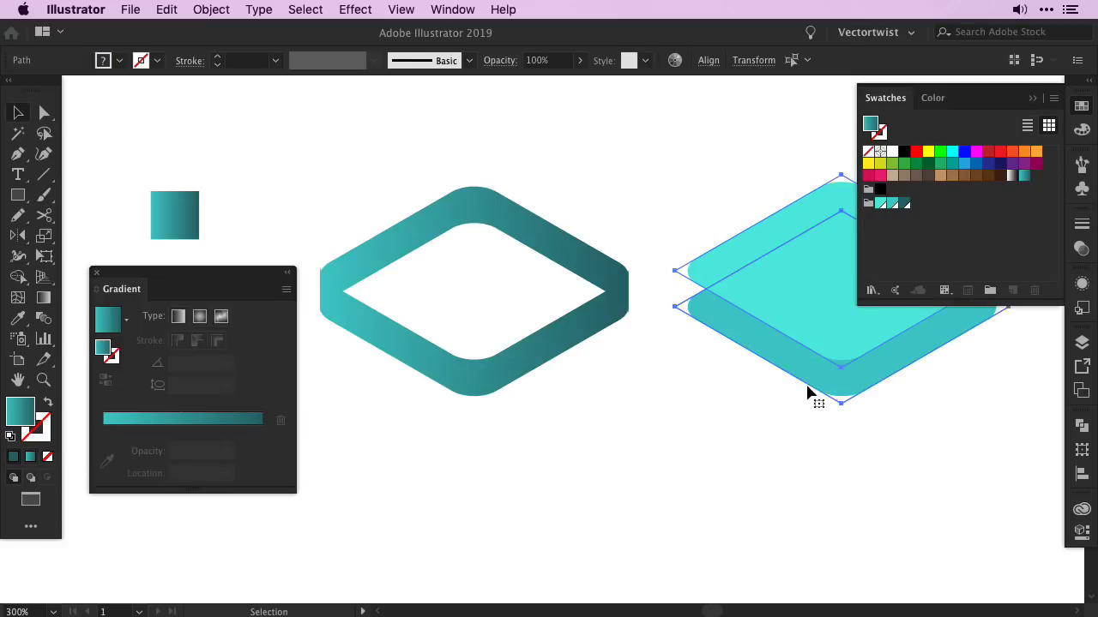
left_click(207, 10)
left_click(344, 194)
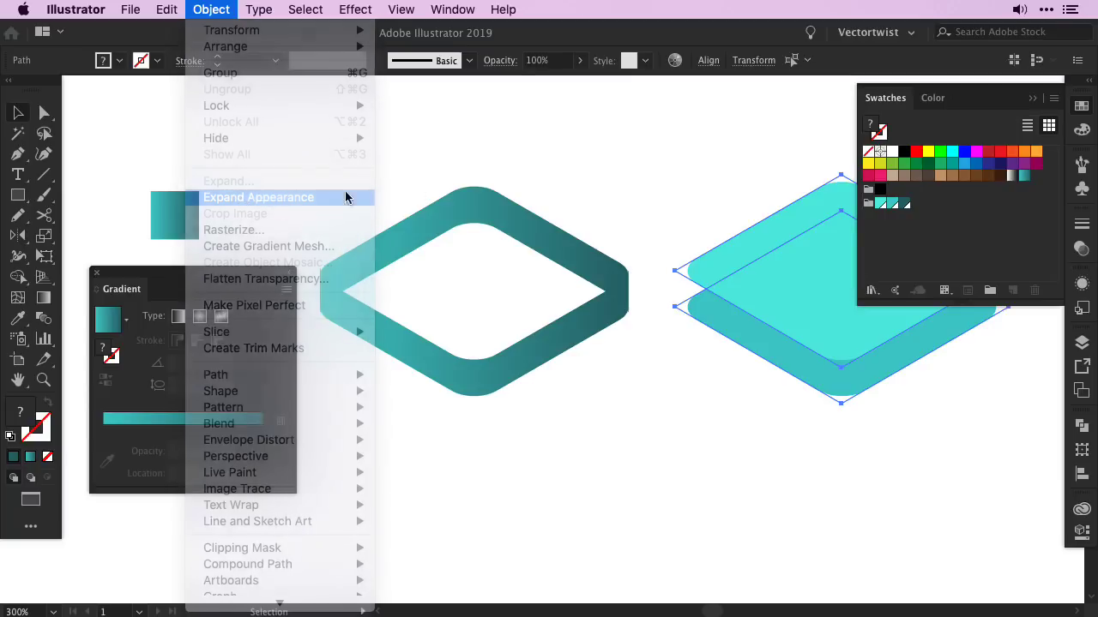
Step: Place one diamond on the left shape as its top face and fill it darker teal
left_click(643, 174)
left_click_drag(755, 348, 387, 348)
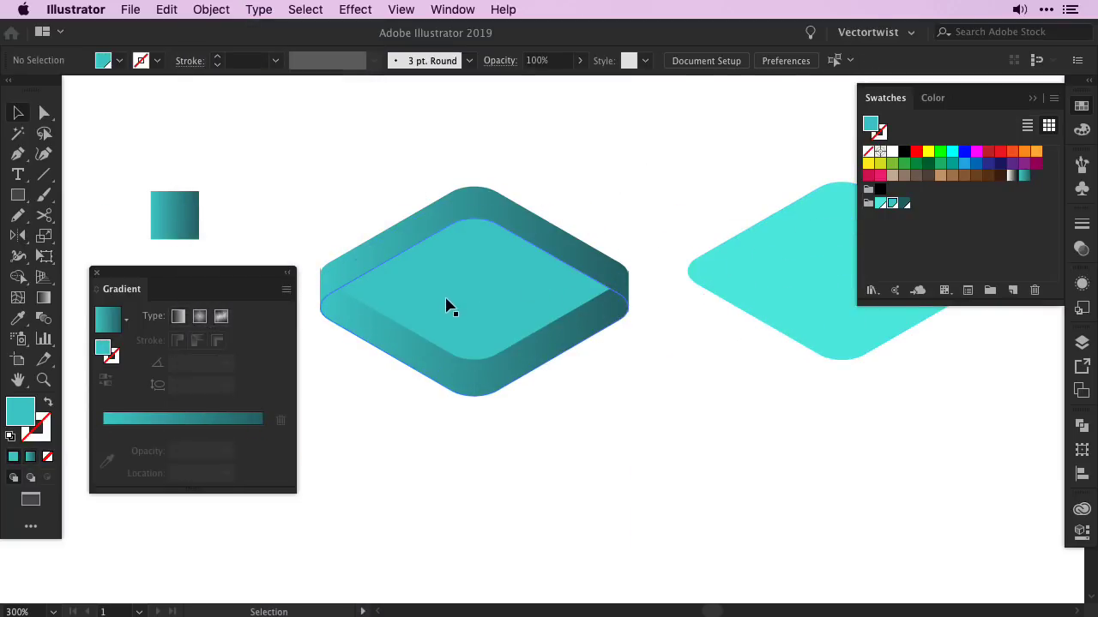
left_click_drag(750, 267, 417, 283)
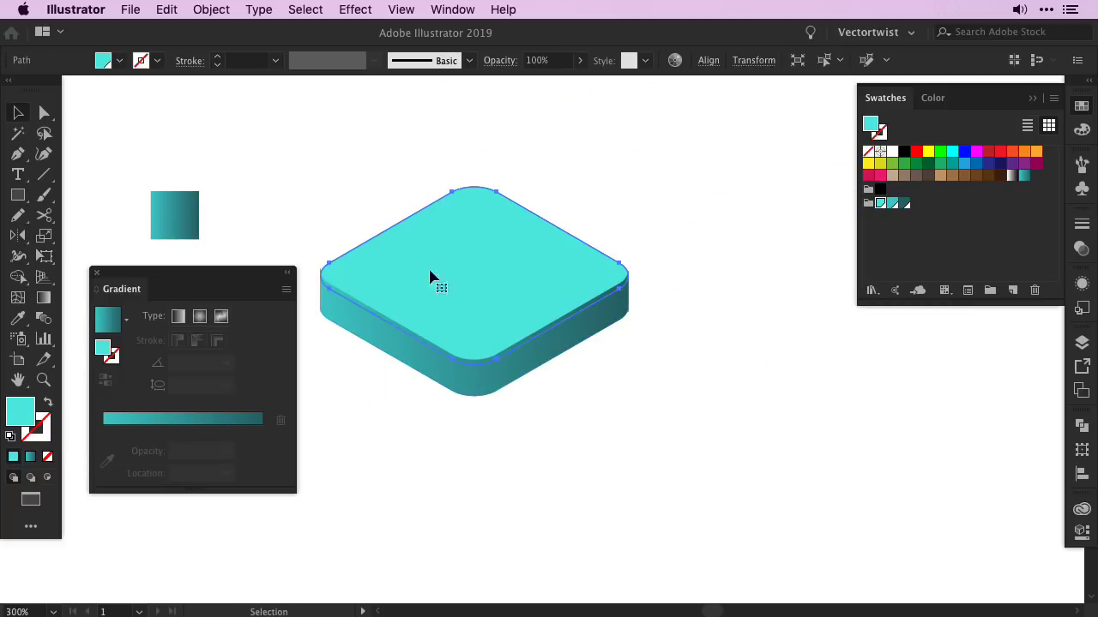
left_click(178, 135)
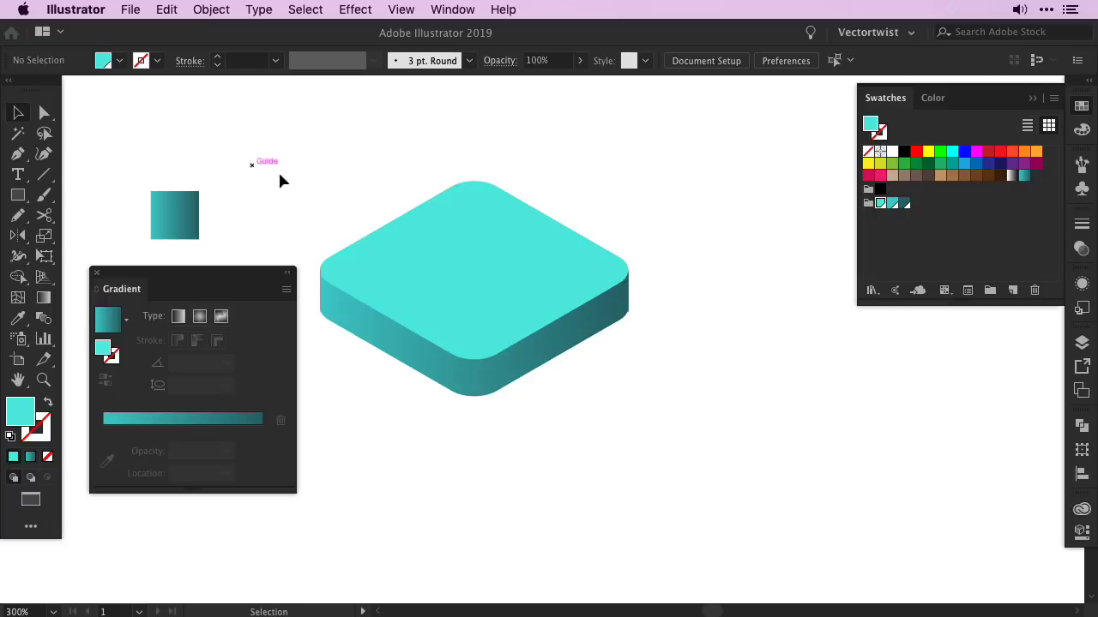
left_click(430, 248)
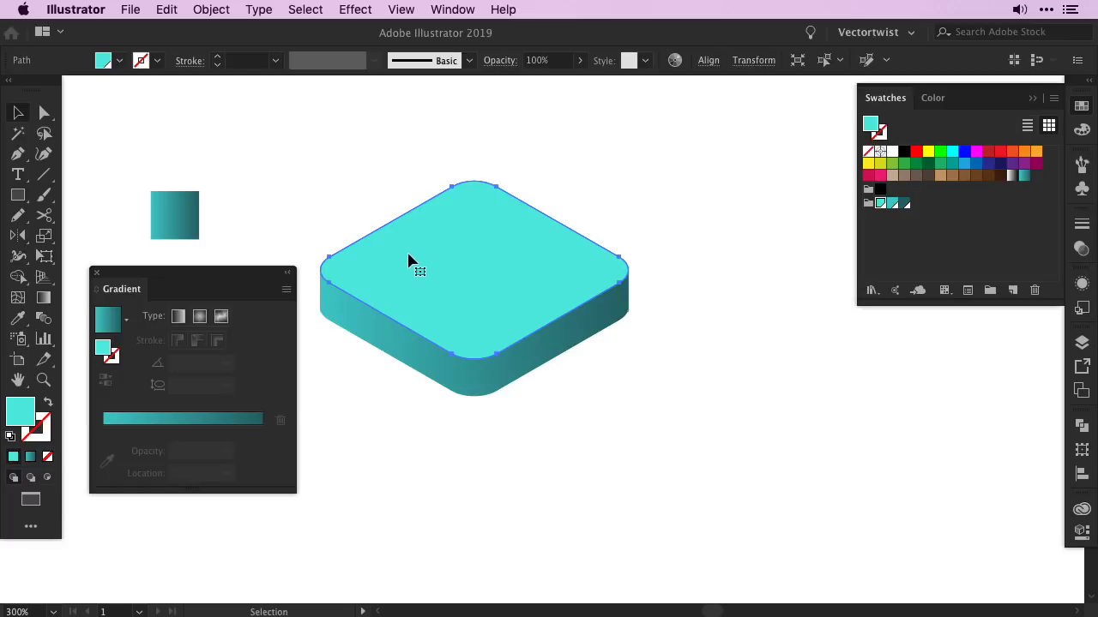
left_click(892, 206)
left_click(706, 214)
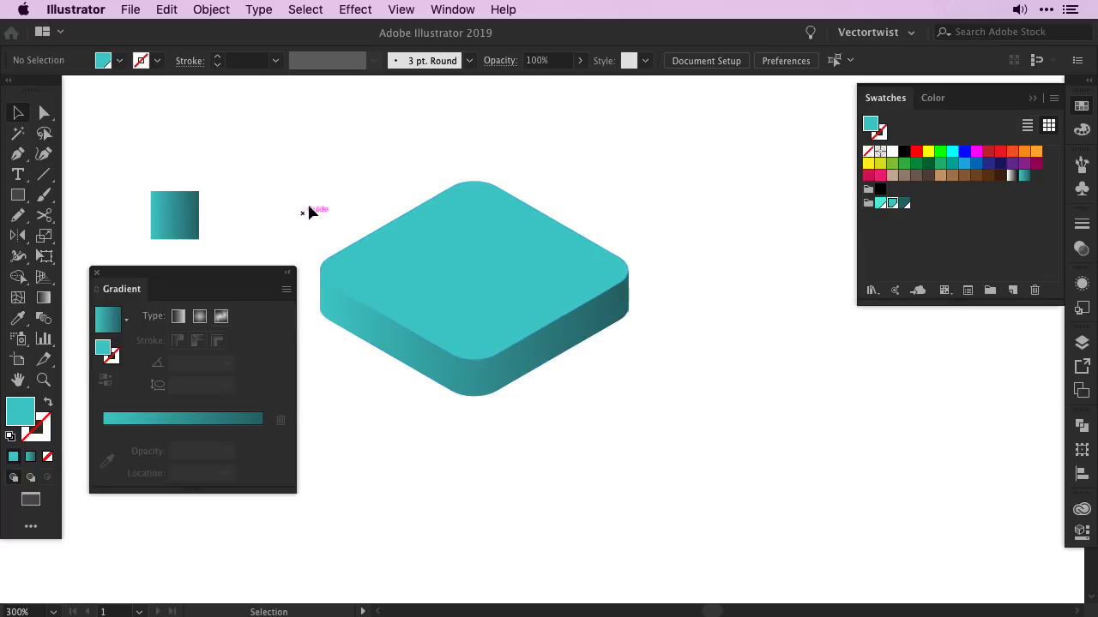
Step: Fill the top face with the teal gradient and make its left stop lighter cyan
left_click(439, 255)
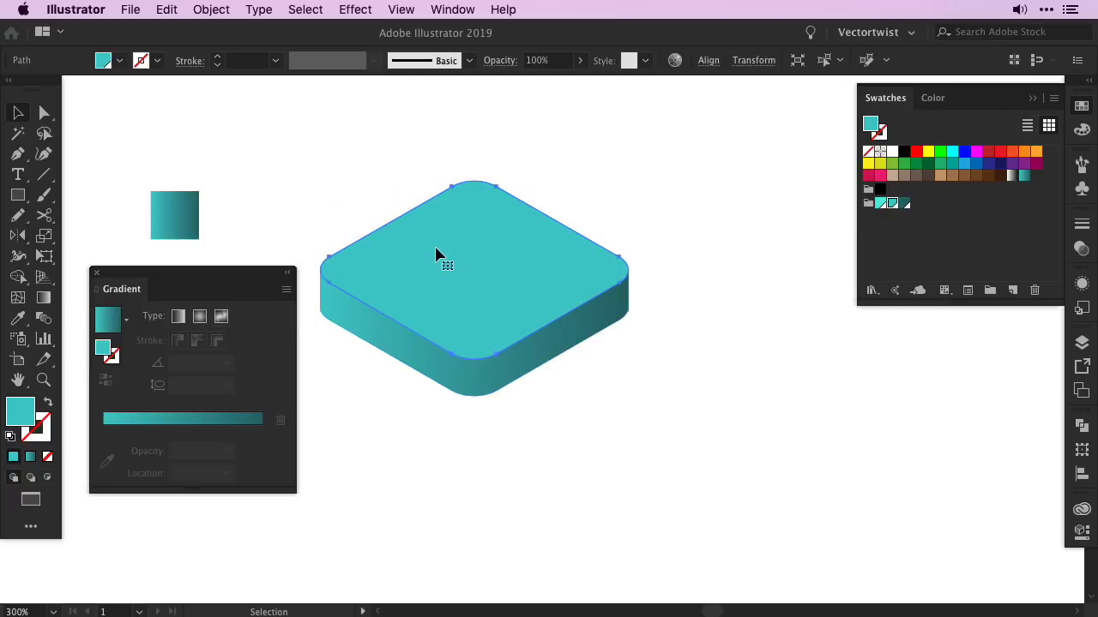
left_click(1024, 175)
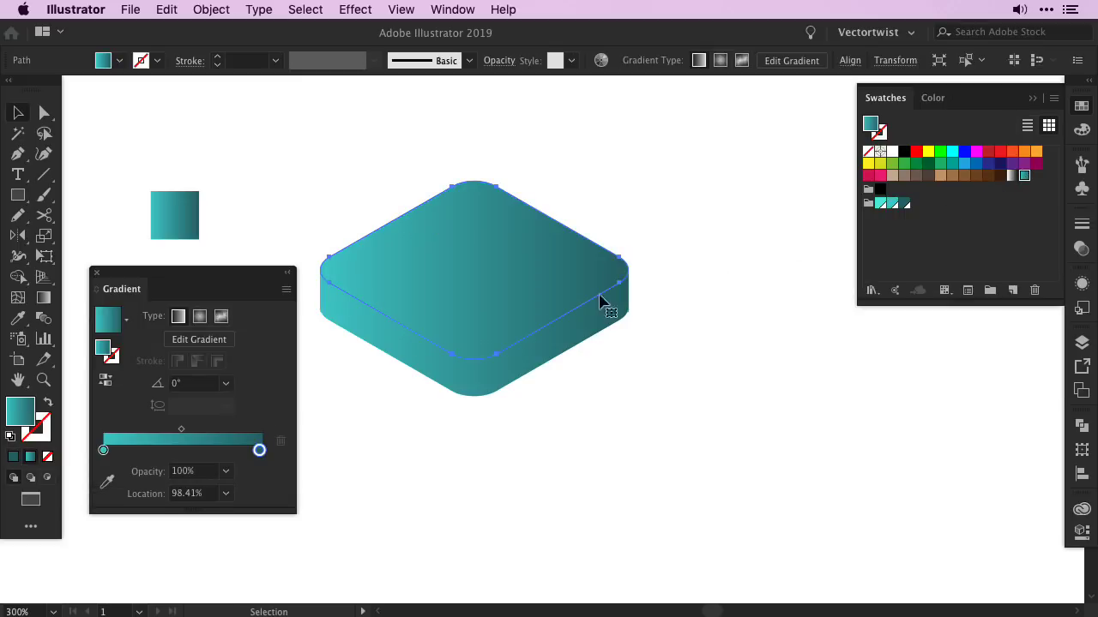
left_click(103, 450)
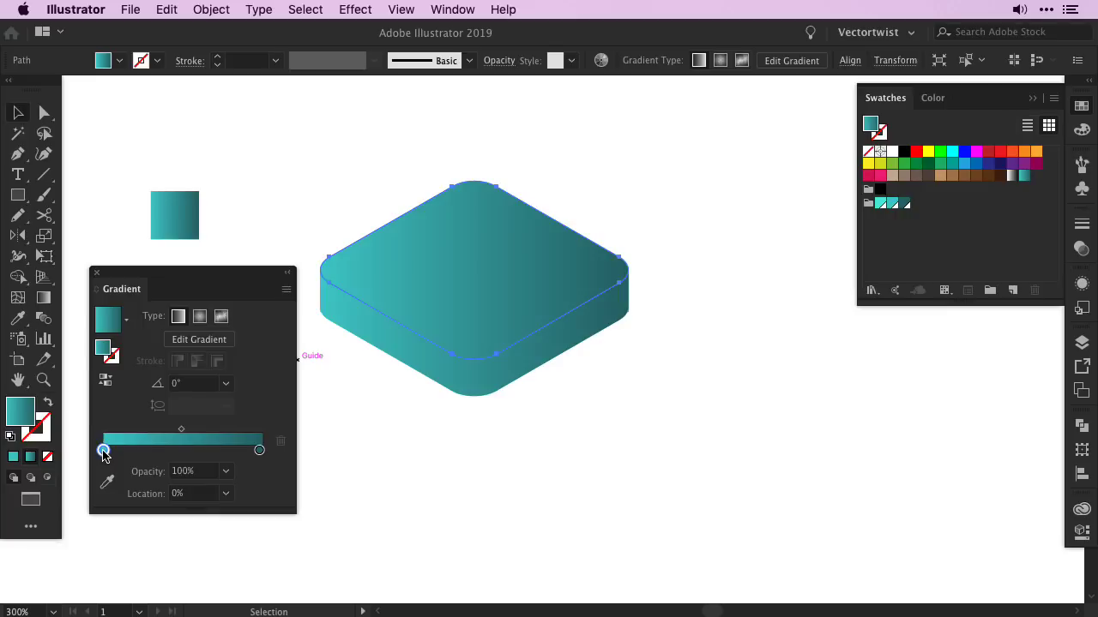
double_click(103, 450)
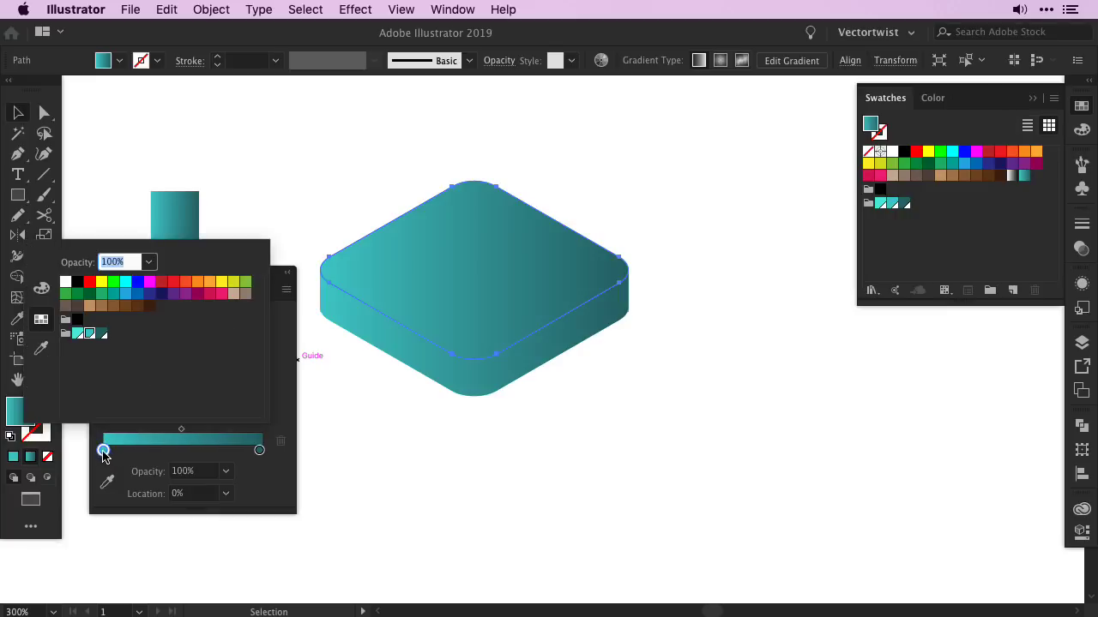
left_click(76, 337)
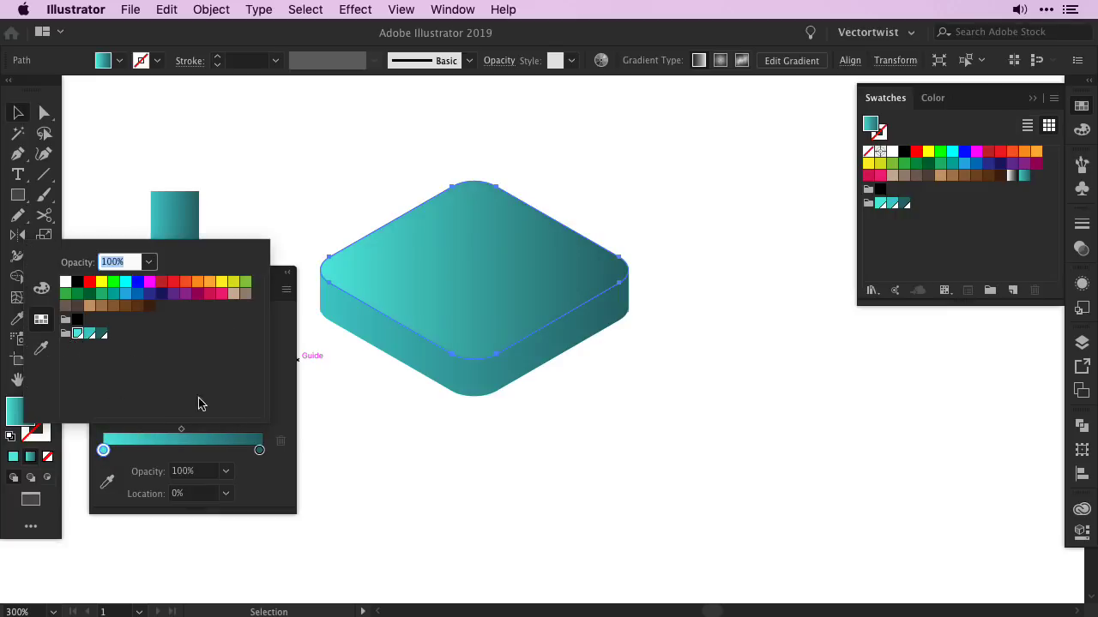
left_click(258, 453)
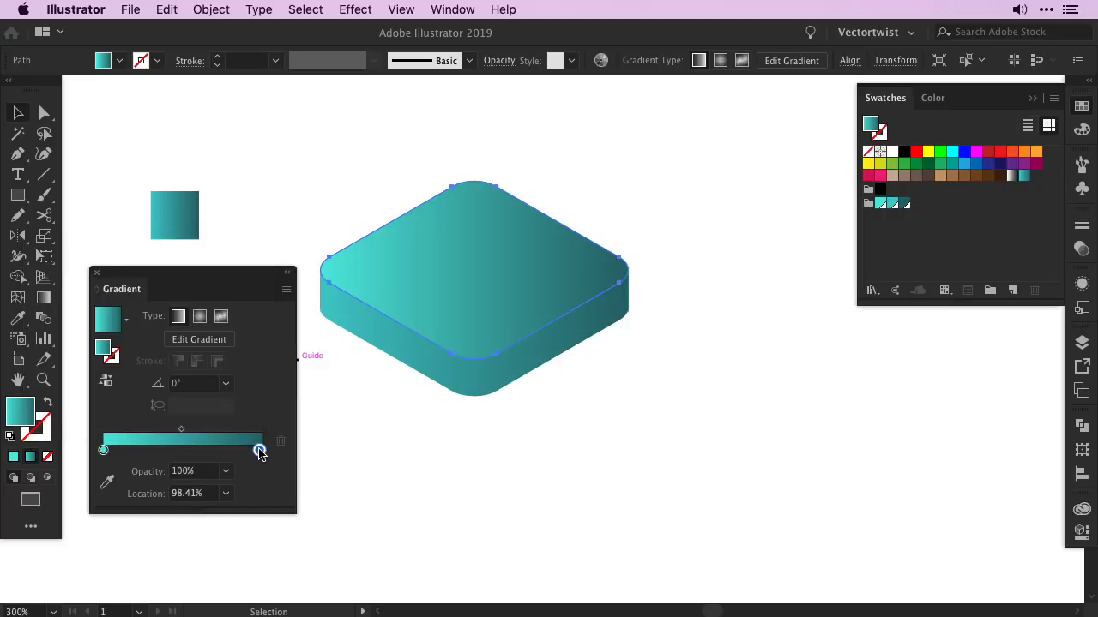
Step: Set the right gradient stop to light cyan and save the gradient as a new swatch
double_click(259, 452)
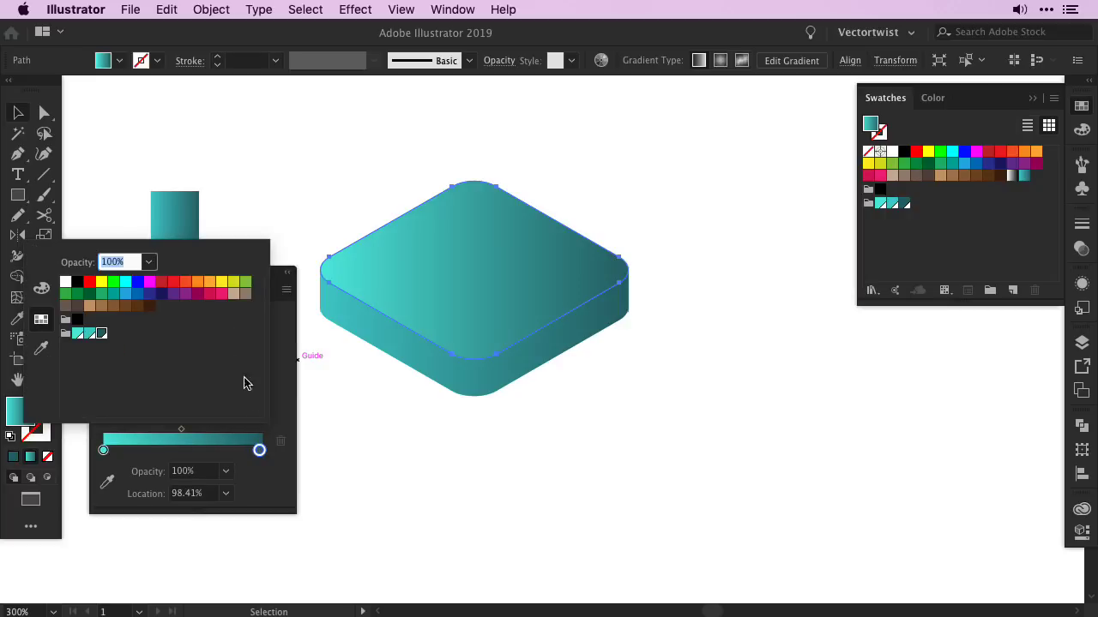
left_click(89, 334)
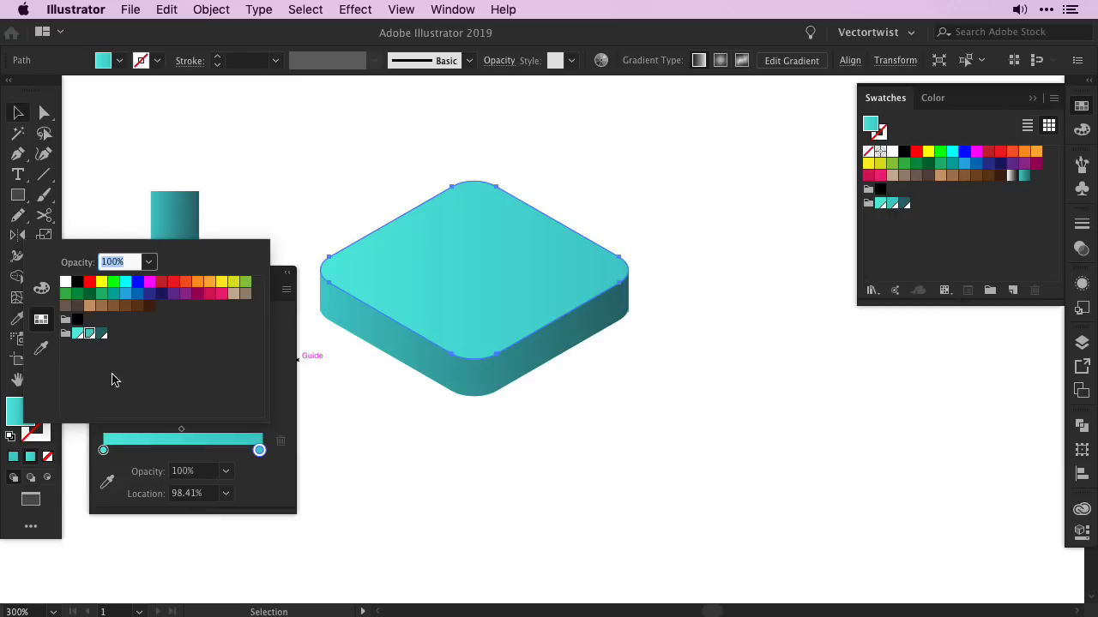
left_click(311, 245)
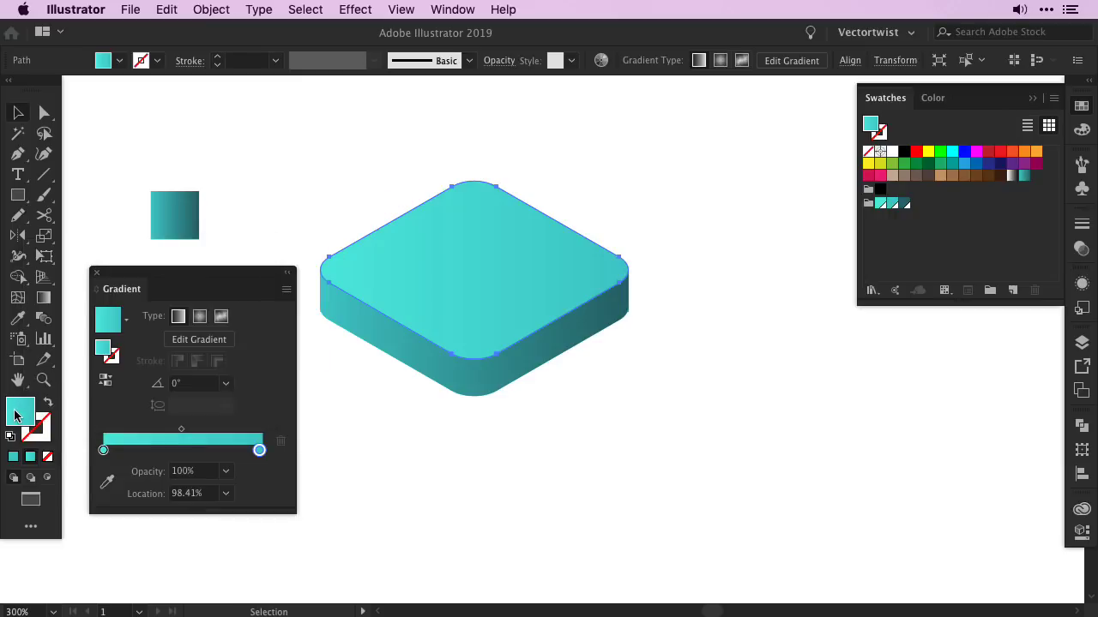
left_click_drag(19, 416, 1035, 187)
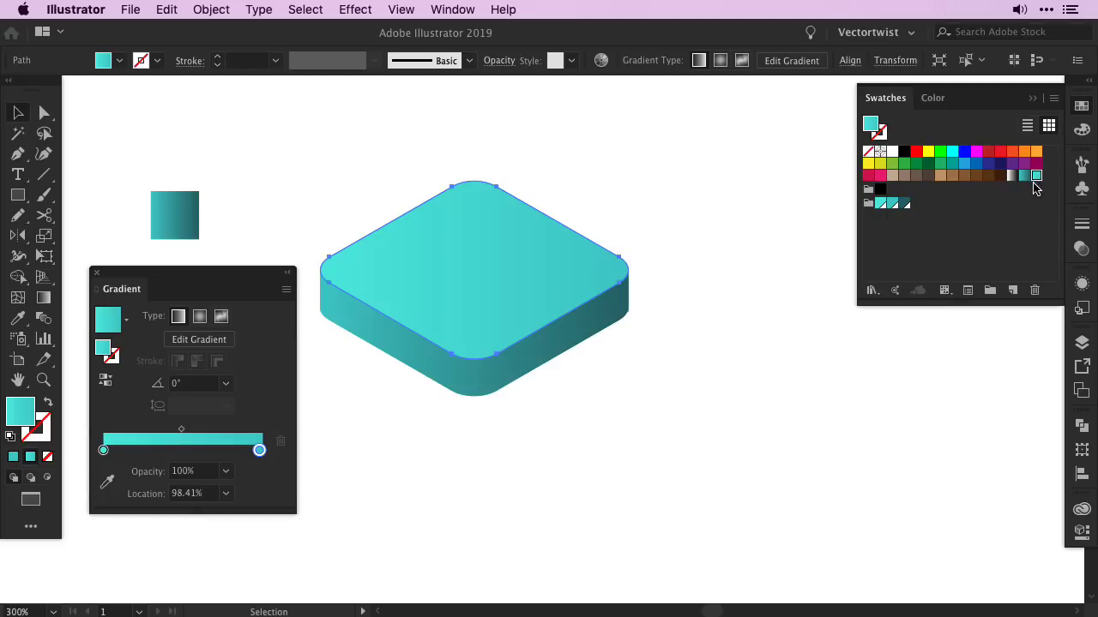
left_click(774, 251)
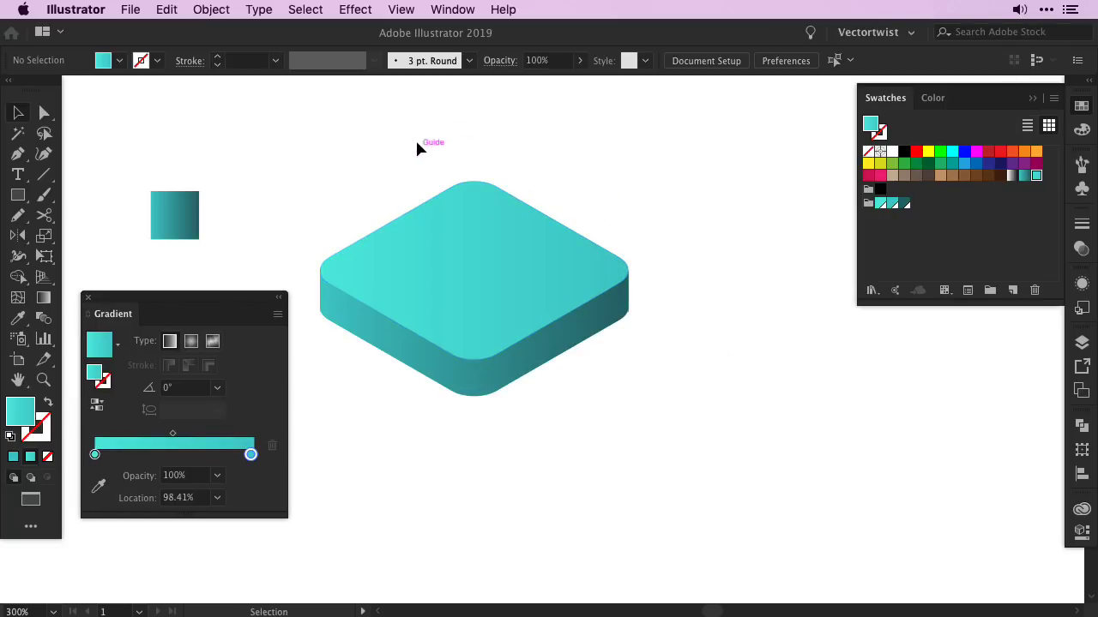
Step: Duplicate the whole rounded cube straight to the right beside the original
left_click_drag(450, 194, 532, 214)
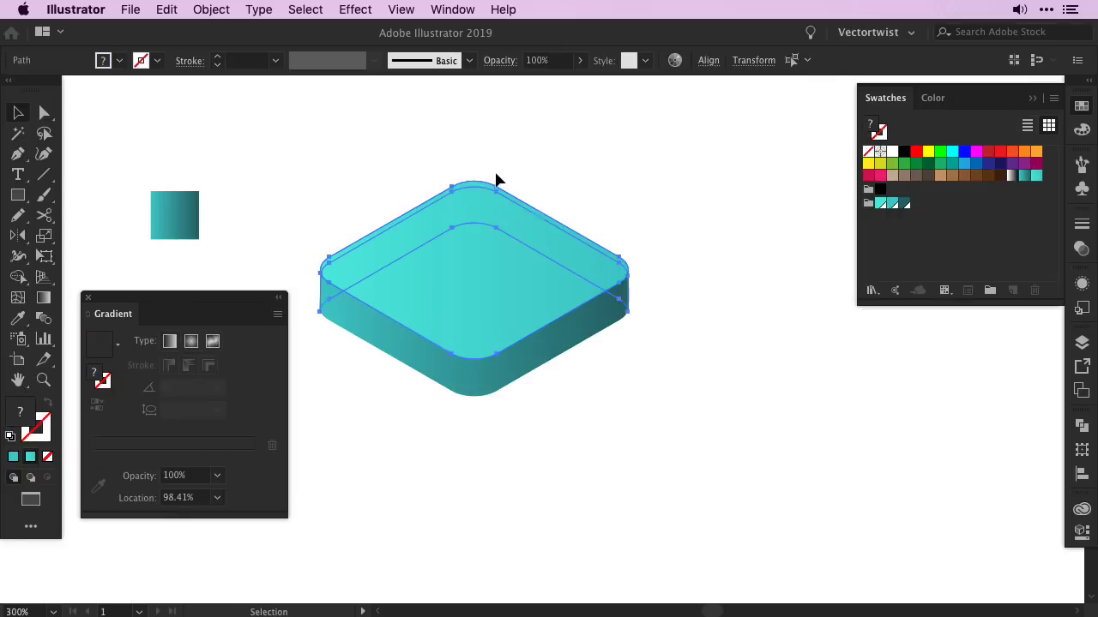
left_click(540, 357, "shift")
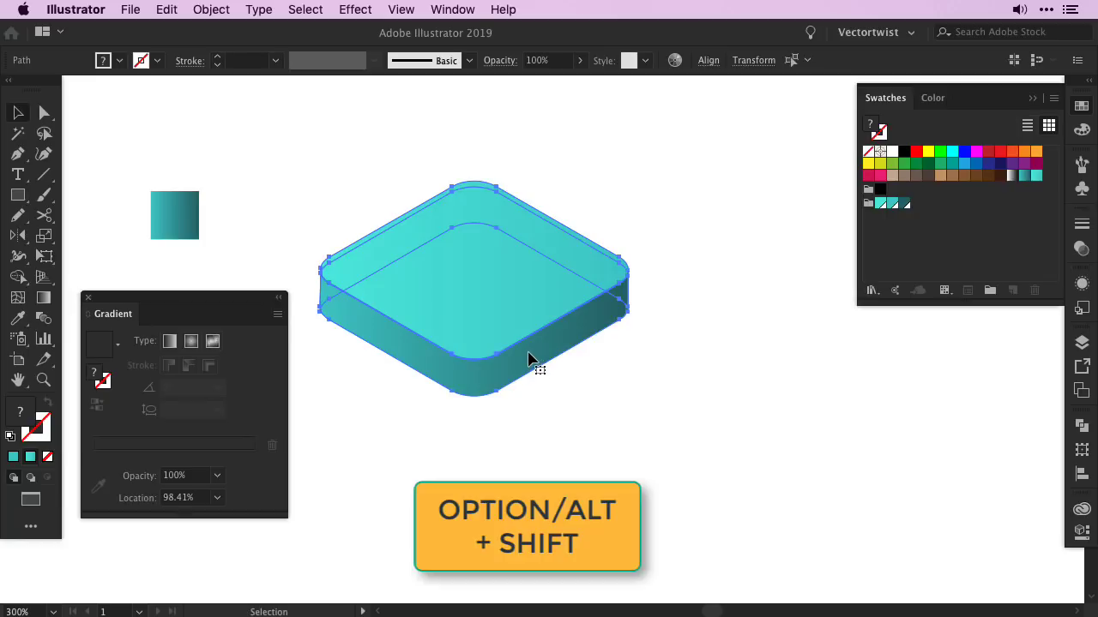
left_click_drag(525, 361, 875, 357)
left_click(829, 412)
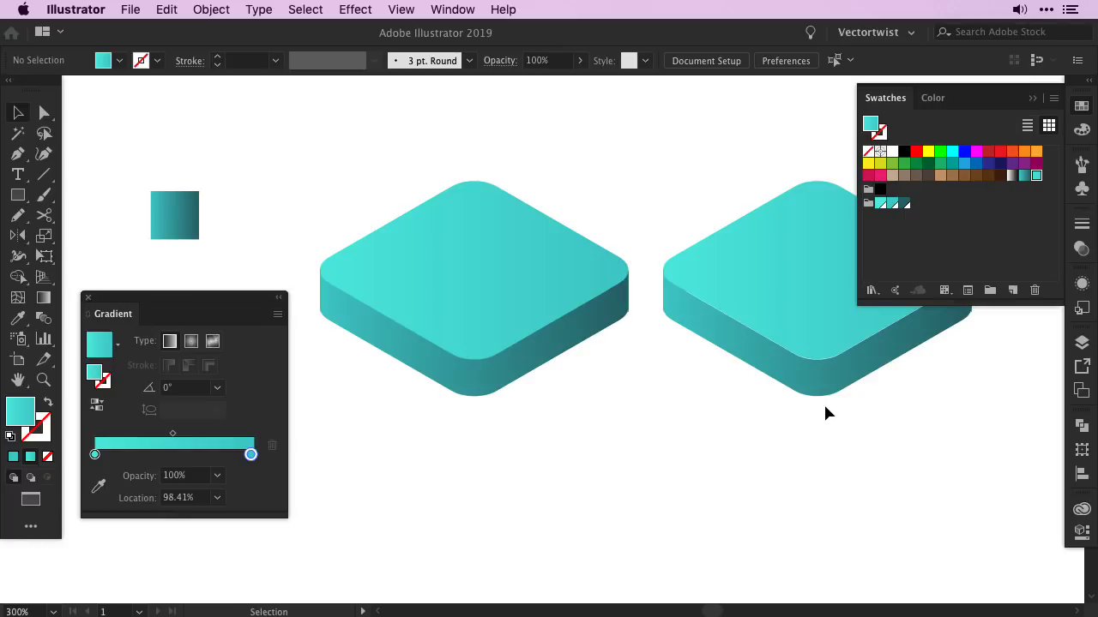
left_click_drag(822, 408, 592, 412)
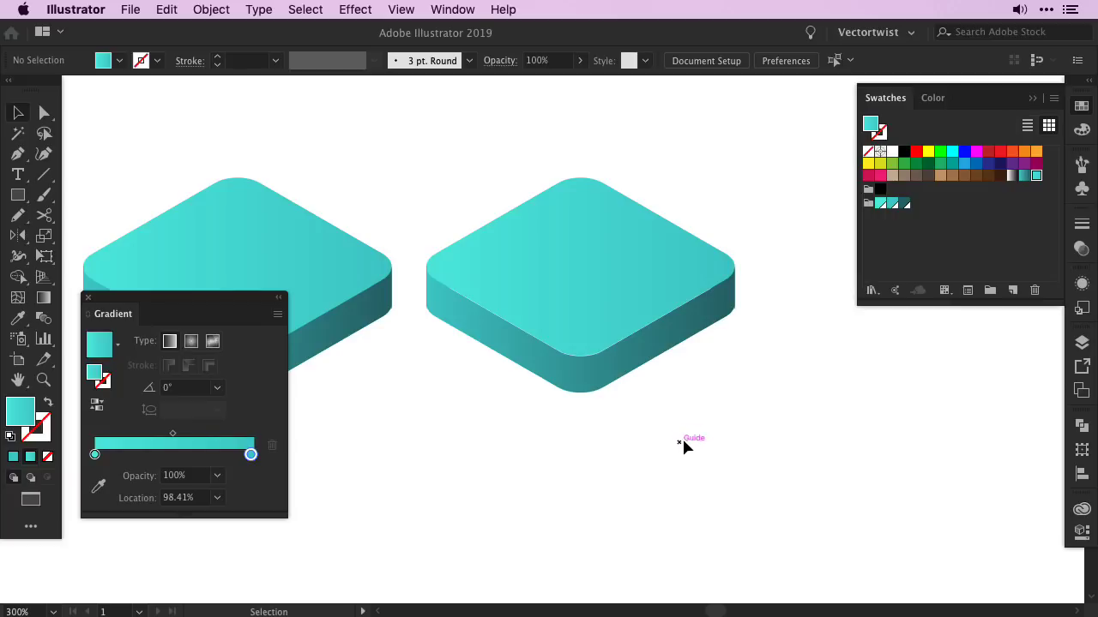
Step: Select every part of the copied cube and set its opacity to 45%
left_click(587, 266)
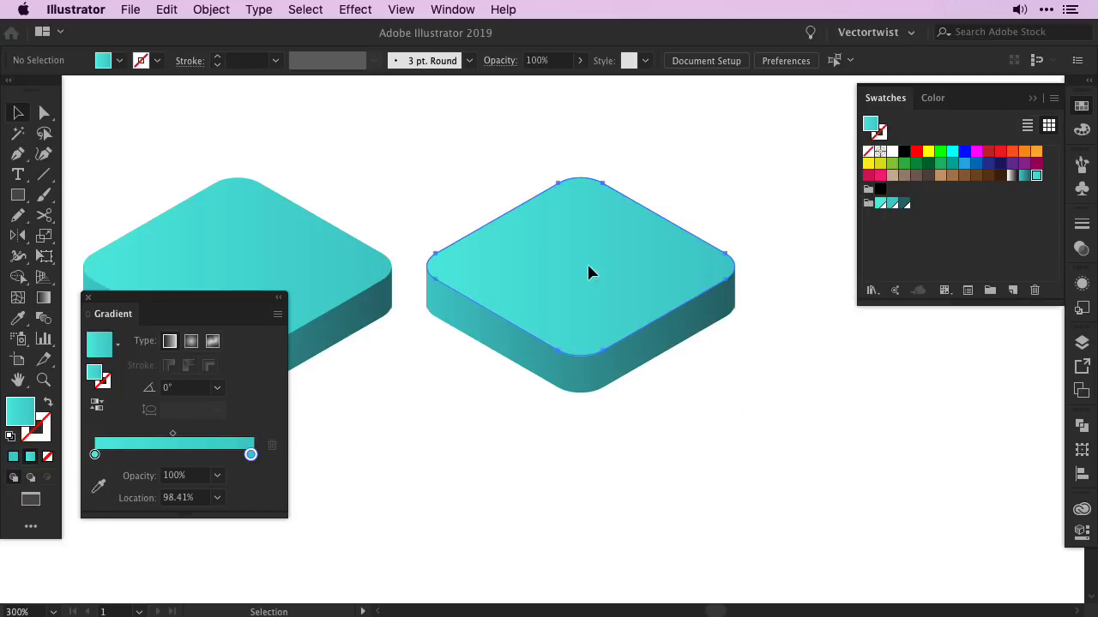
left_click(525, 354)
key("super+shift+a")
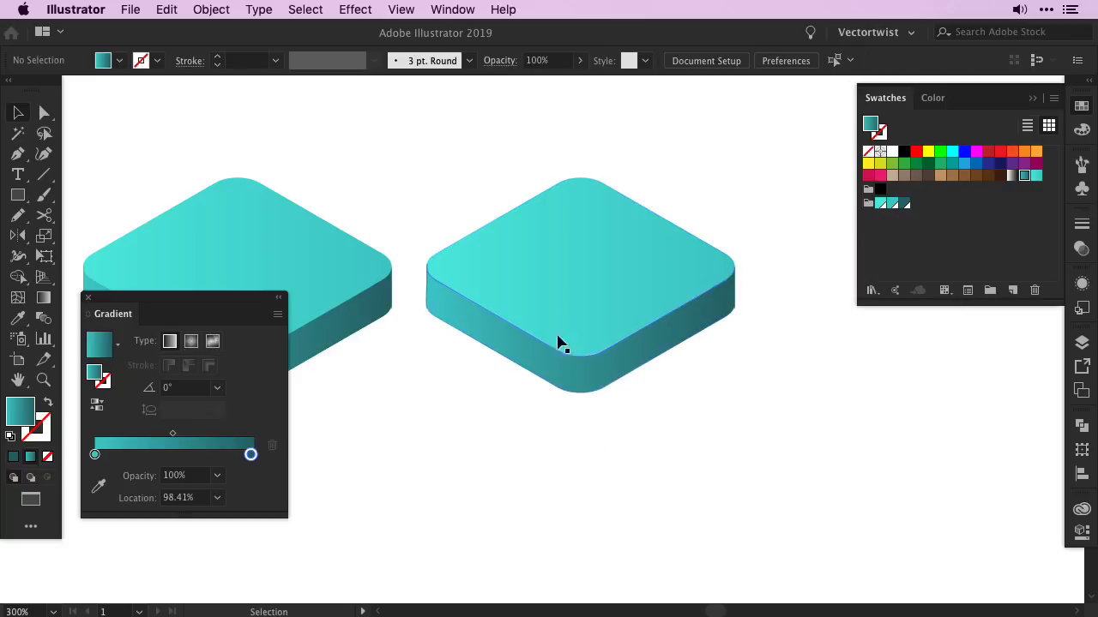
left_click_drag(675, 391, 715, 428)
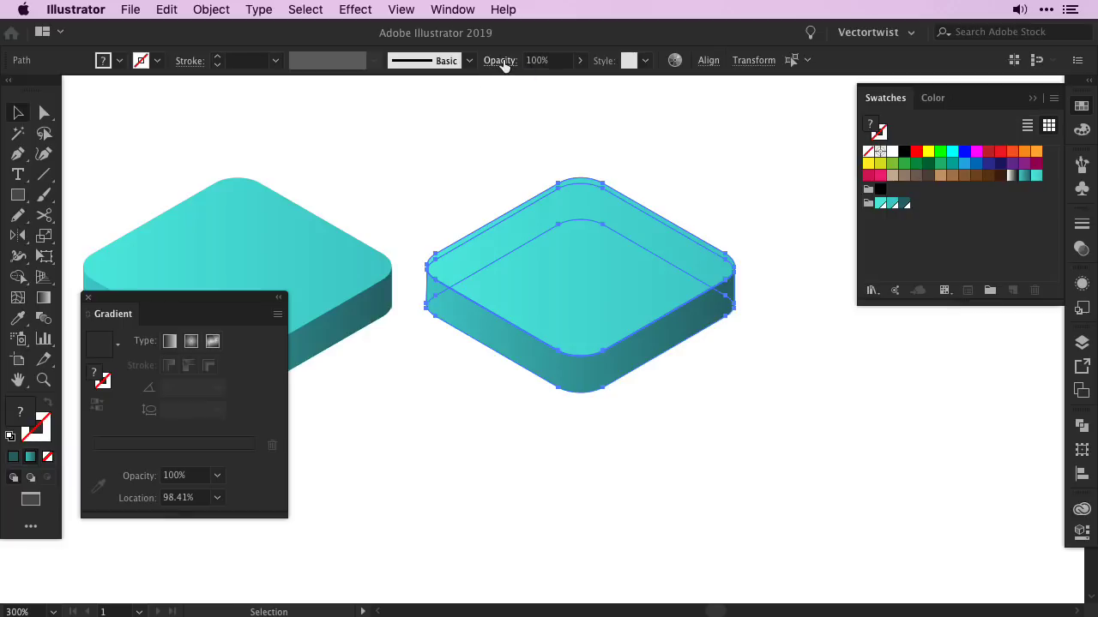
left_click(566, 61)
type("45")
left_click(718, 409)
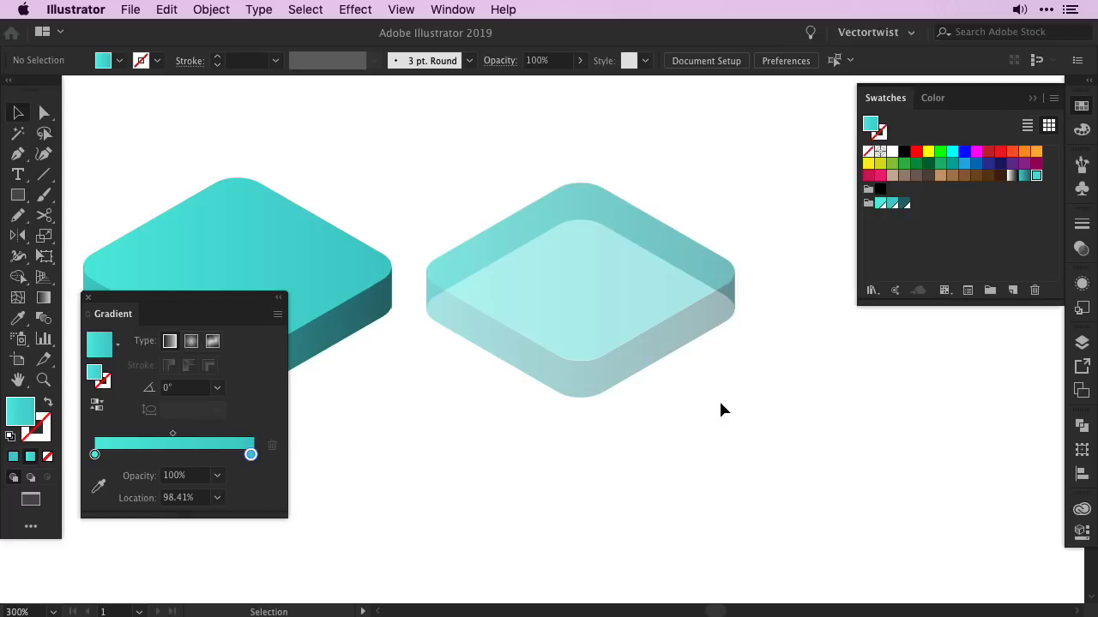
Step: Recolor the translucent cube with linked harmony colours, dropping saturation to 20 for a pale cyan
scroll(720, 409, "right", 5)
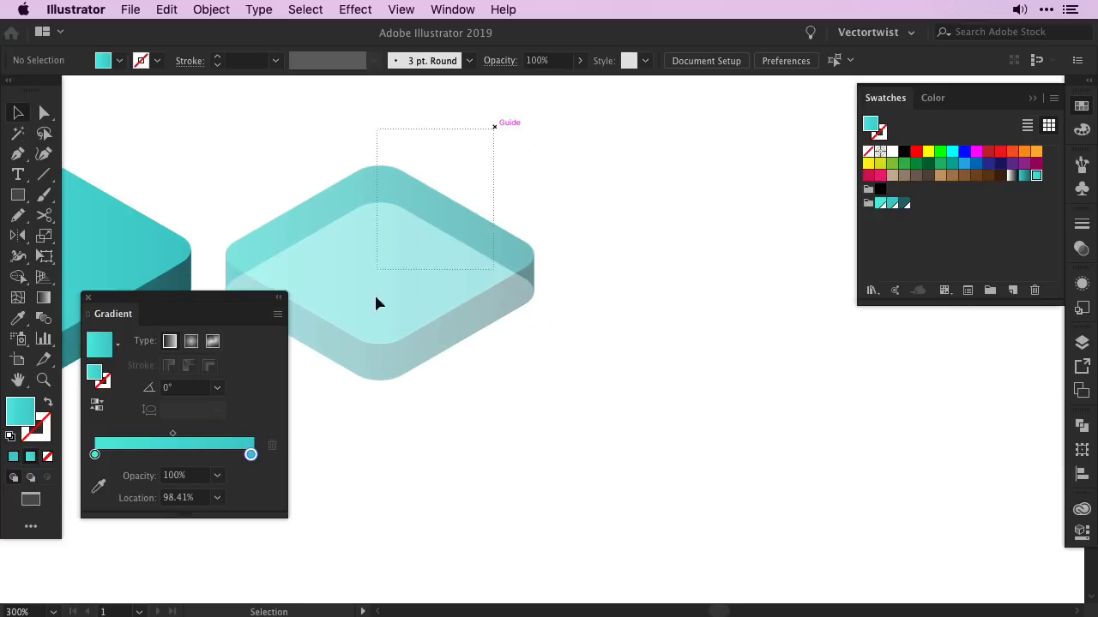
left_click(350, 448)
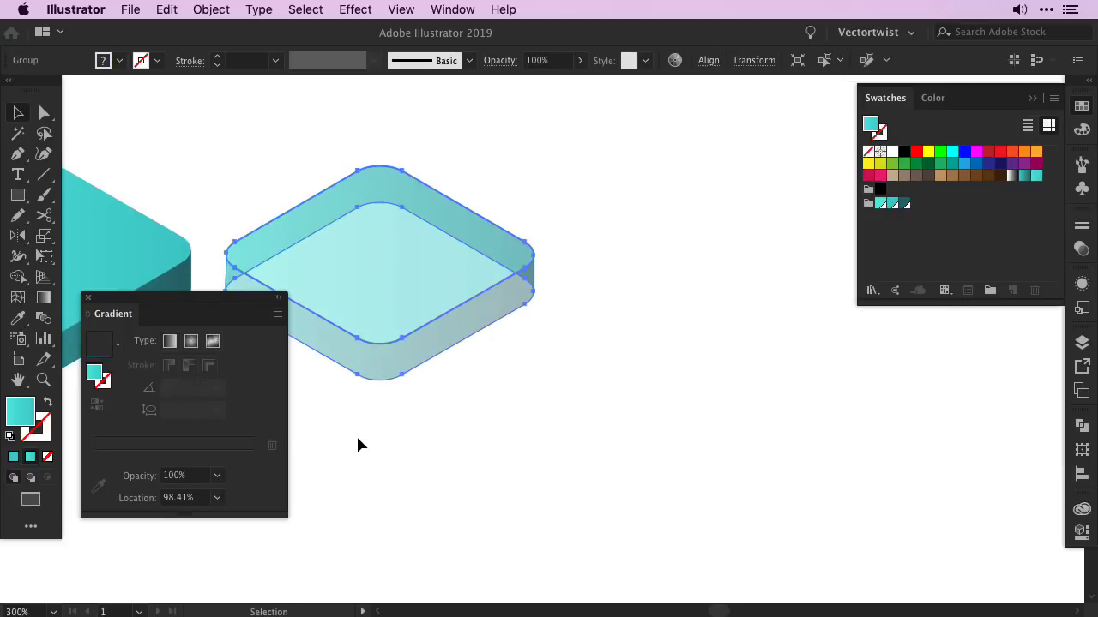
left_click(167, 9)
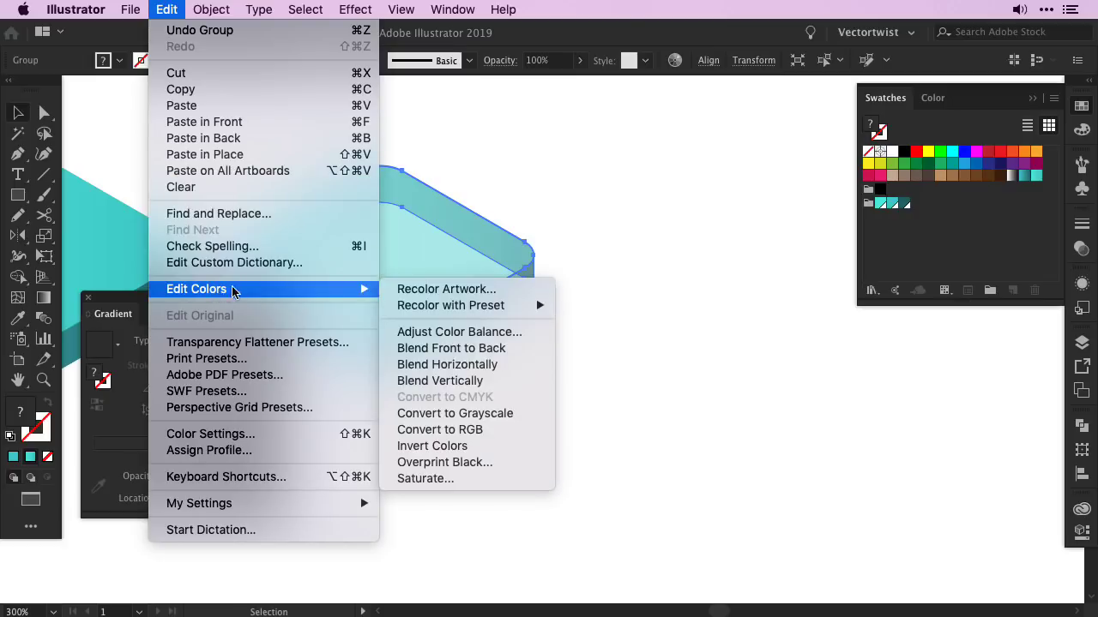
mouse_move(373, 291)
left_click(425, 285)
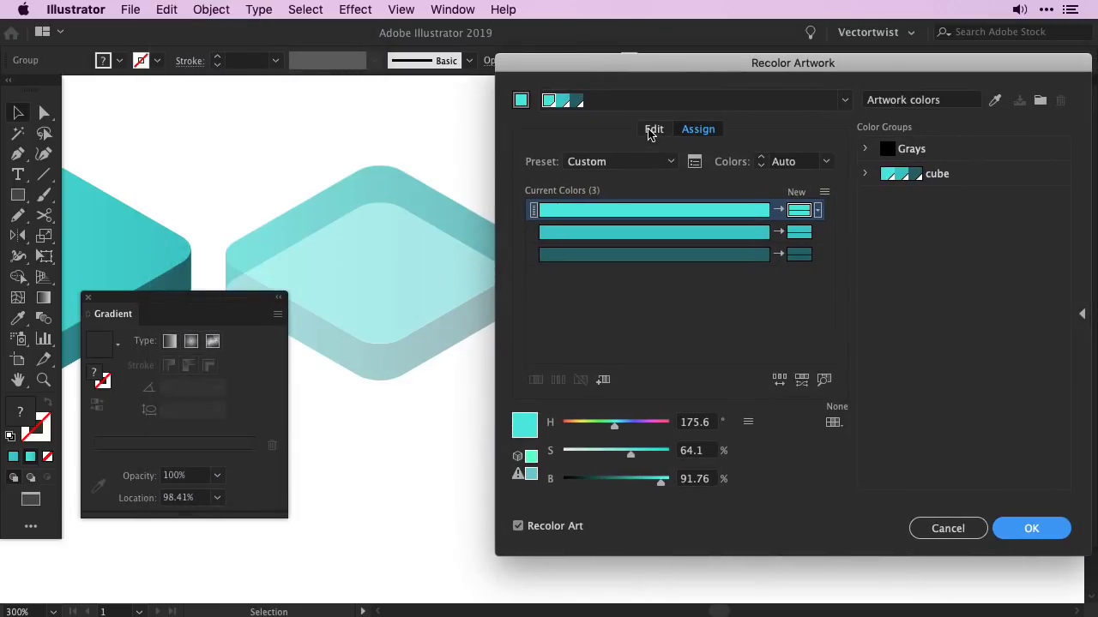
left_click(651, 130)
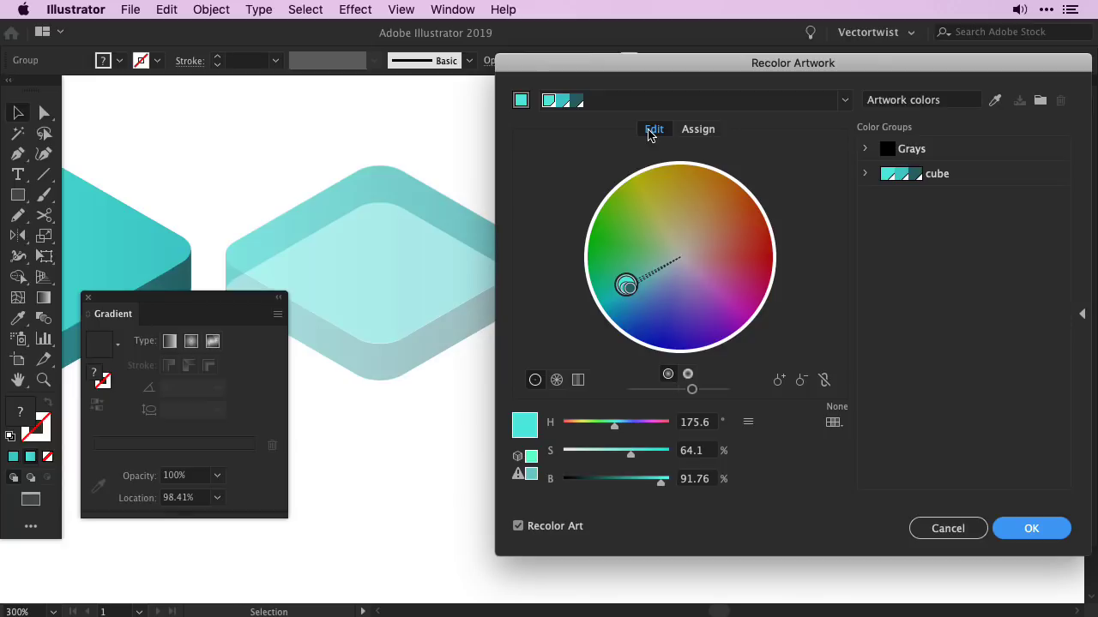
left_click(823, 382)
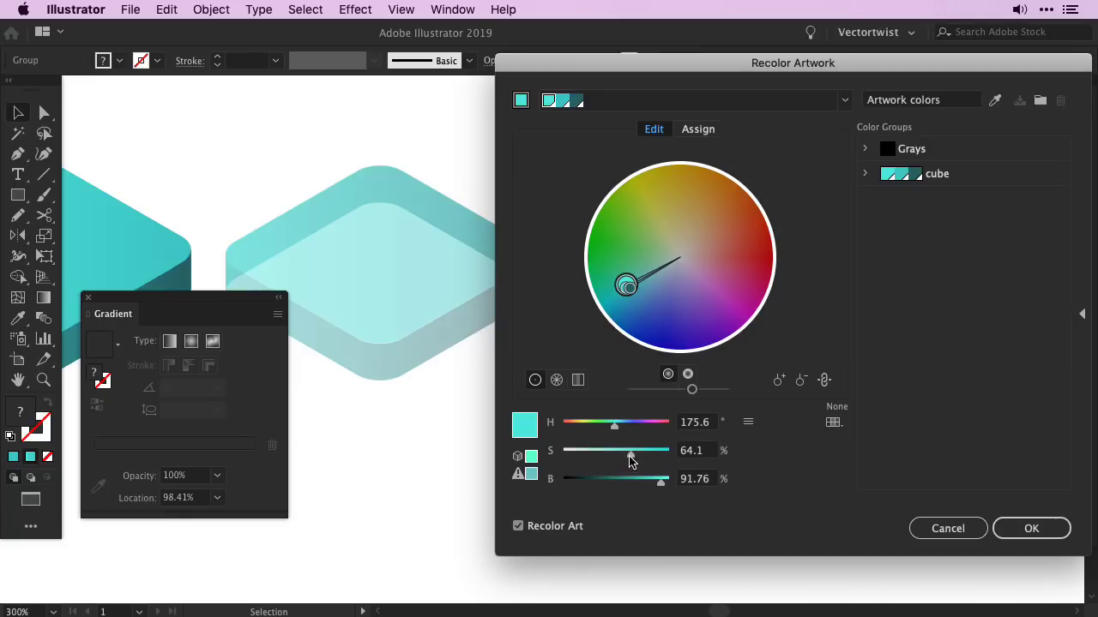
left_click_drag(631, 460, 584, 459)
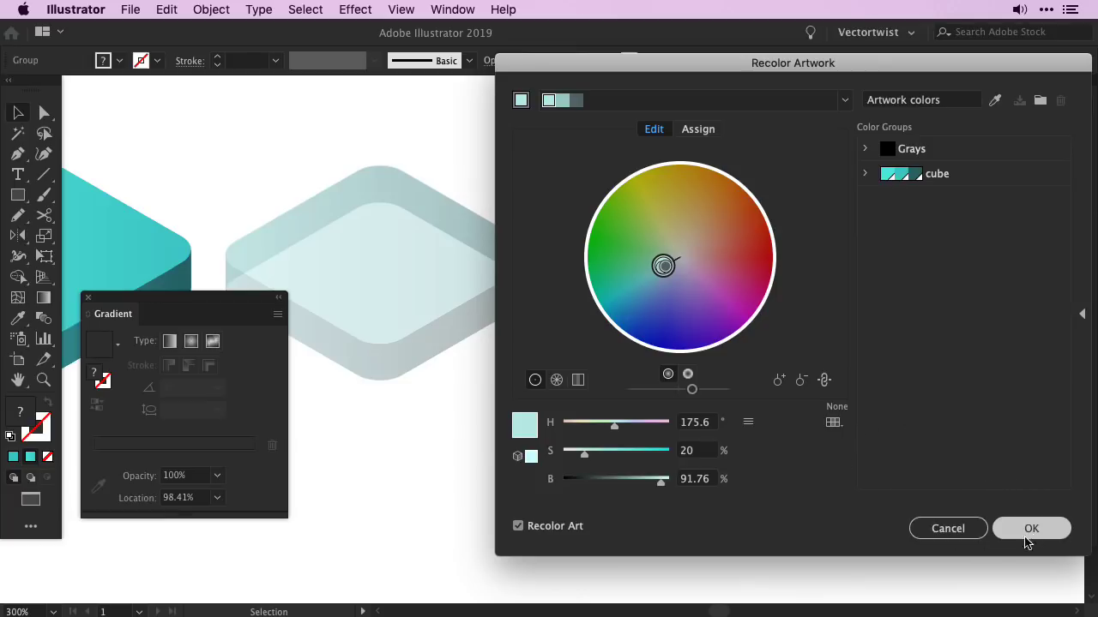
left_click(947, 528)
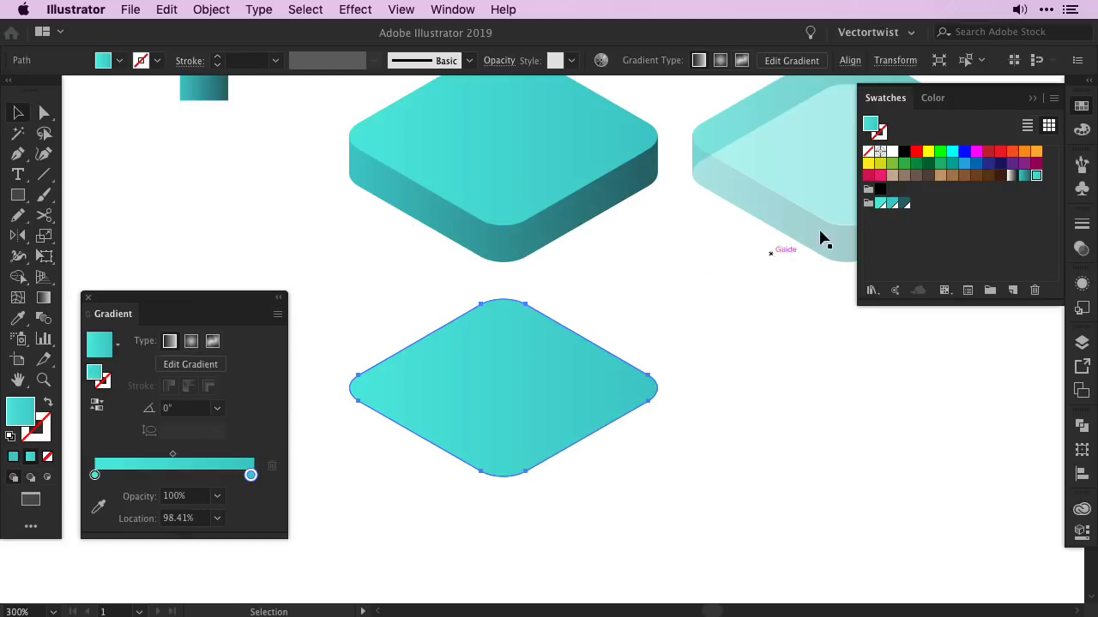
Step: Fill the diamond dark teal and apply a 15 px Feather effect
left_click(903, 206)
left_click(355, 10)
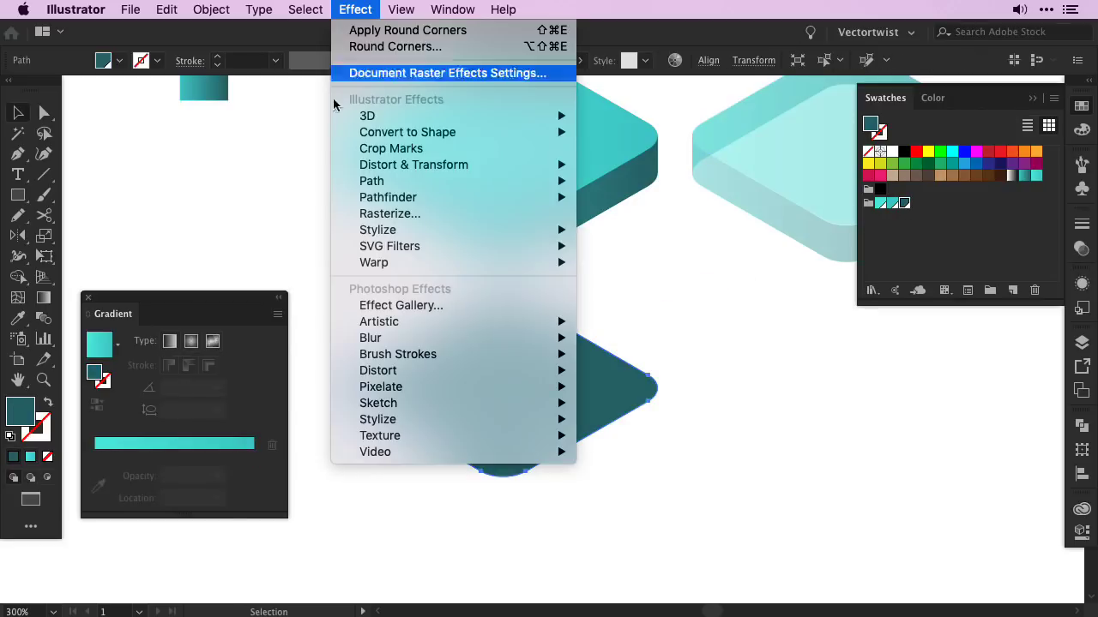
mouse_move(476, 230)
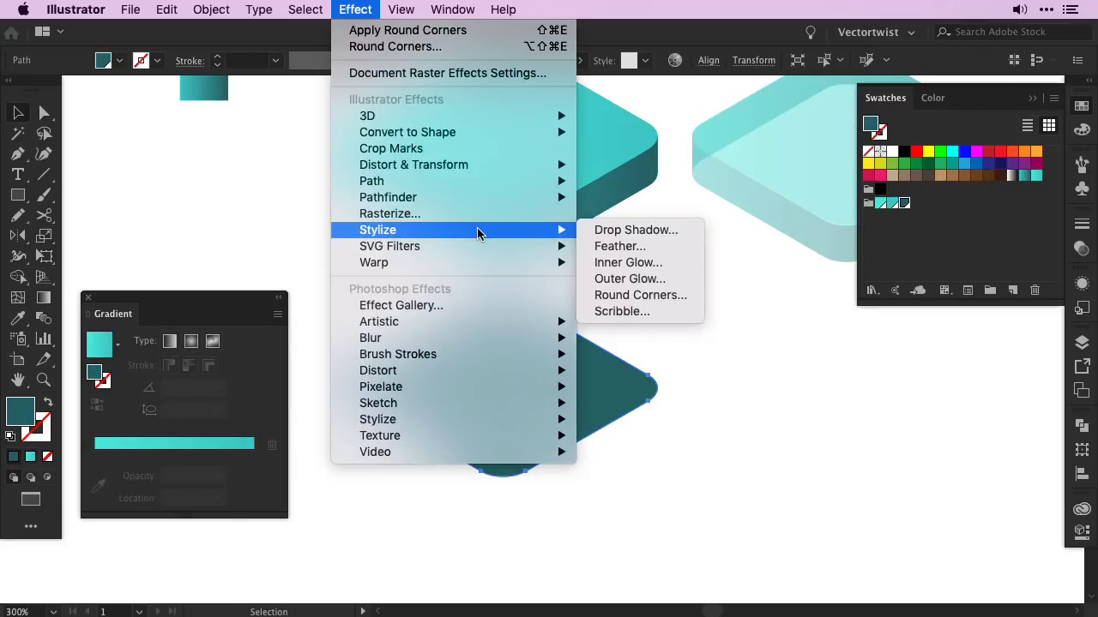
left_click(634, 248)
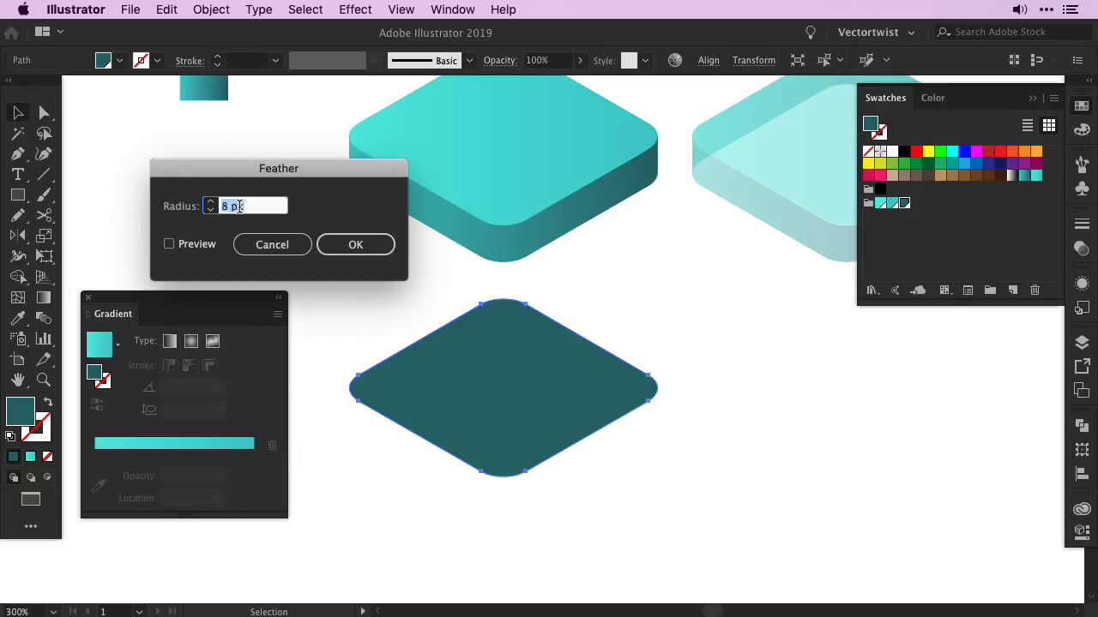
type("15")
left_click(169, 246)
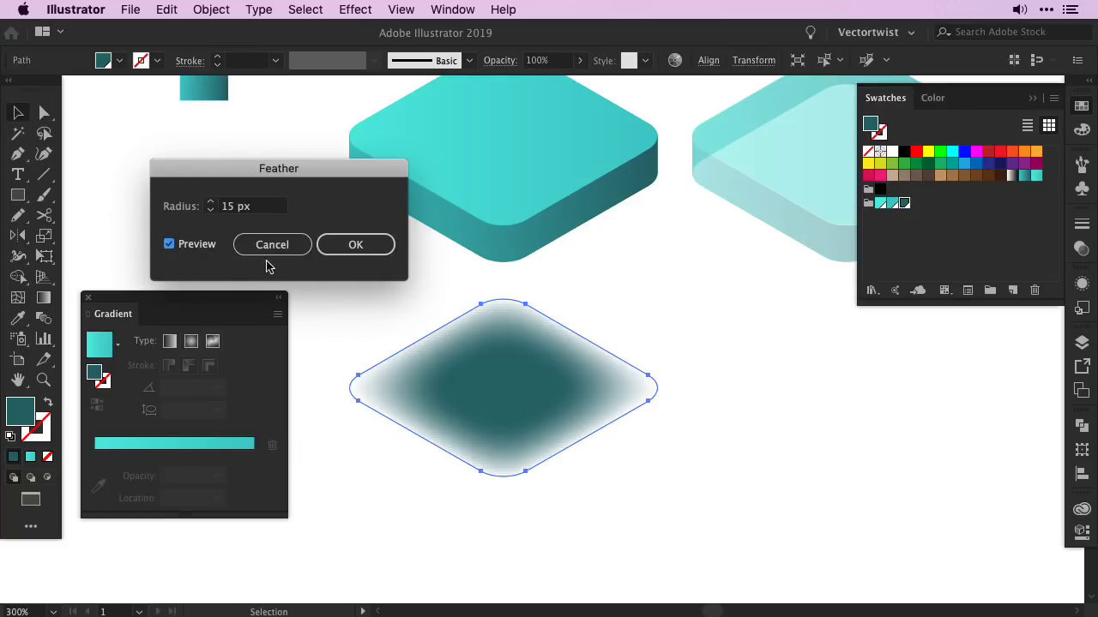
left_click(365, 258)
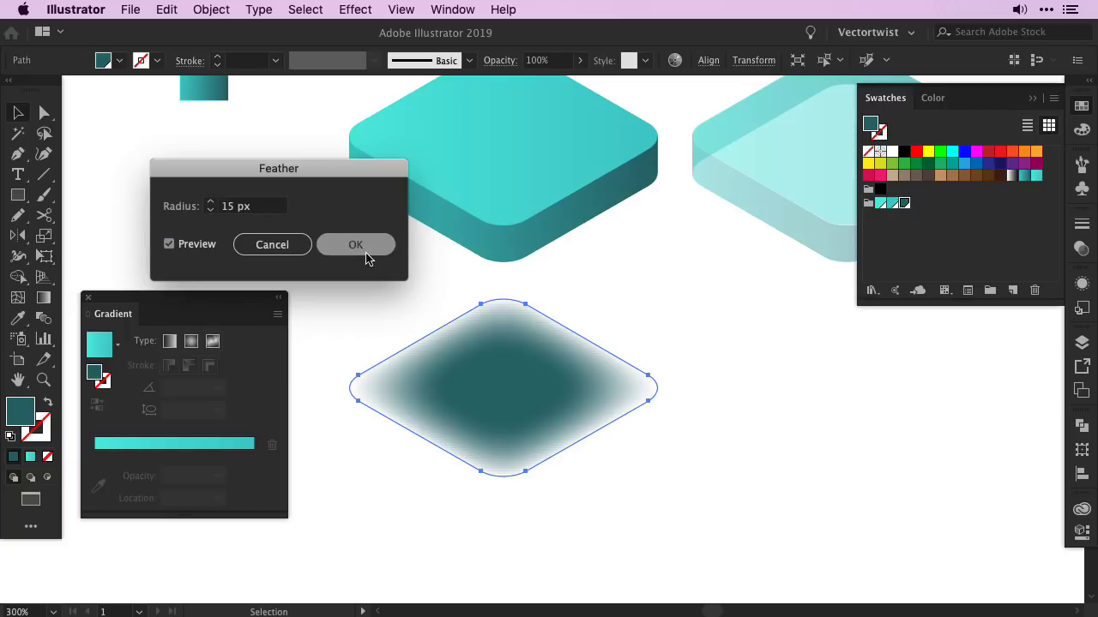
Step: Set the shadow's blend mode to Multiply and send it behind the other shapes
left_click(500, 61)
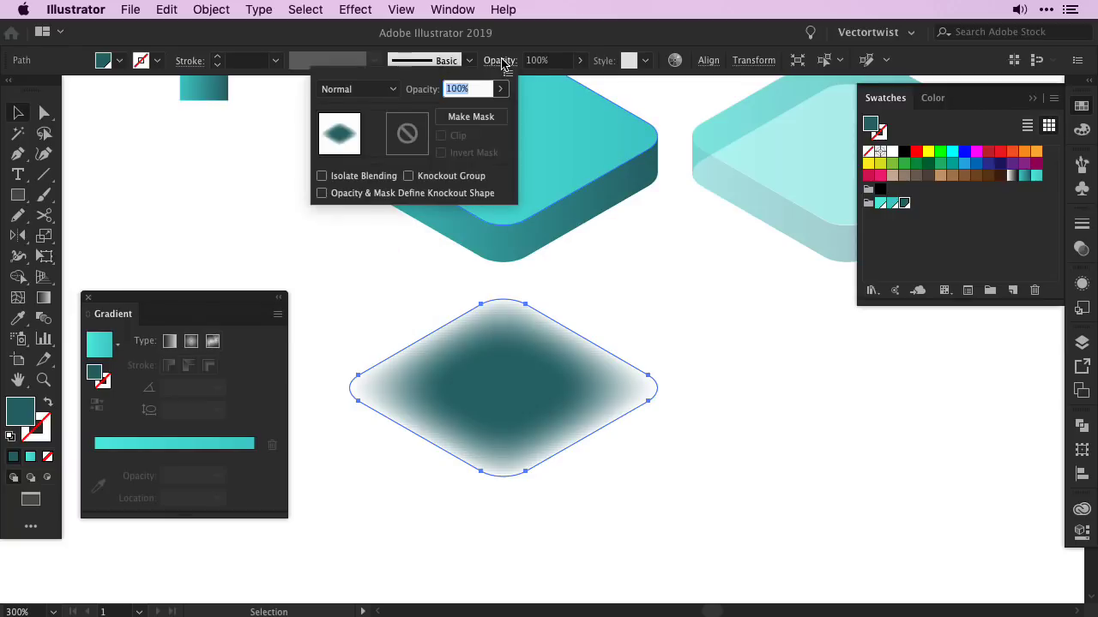
left_click(357, 91)
left_click(358, 151)
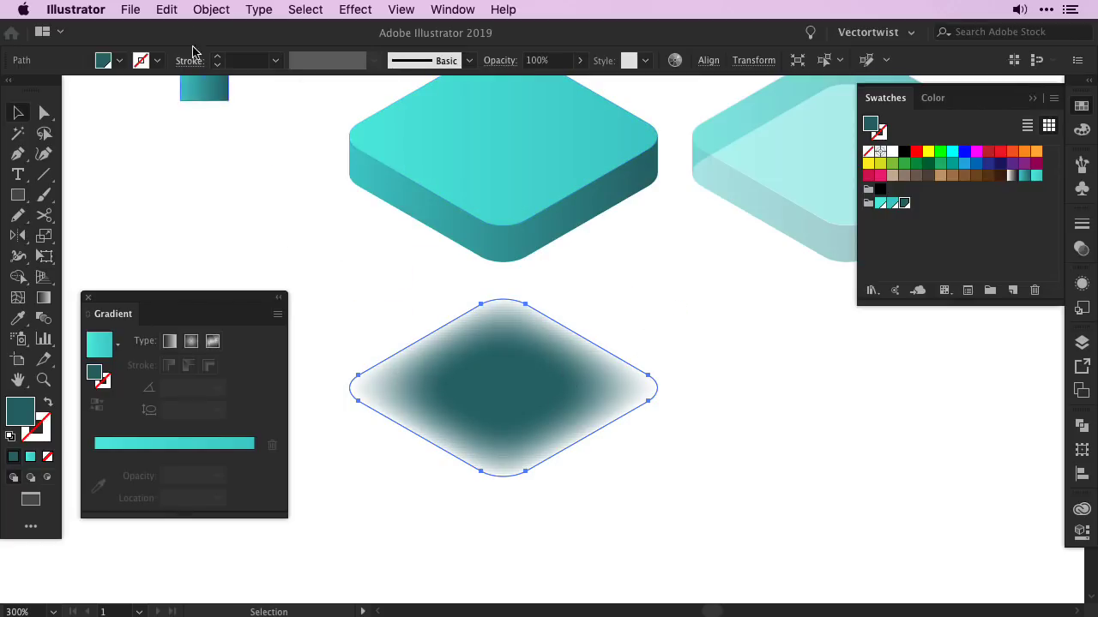
left_click(211, 12)
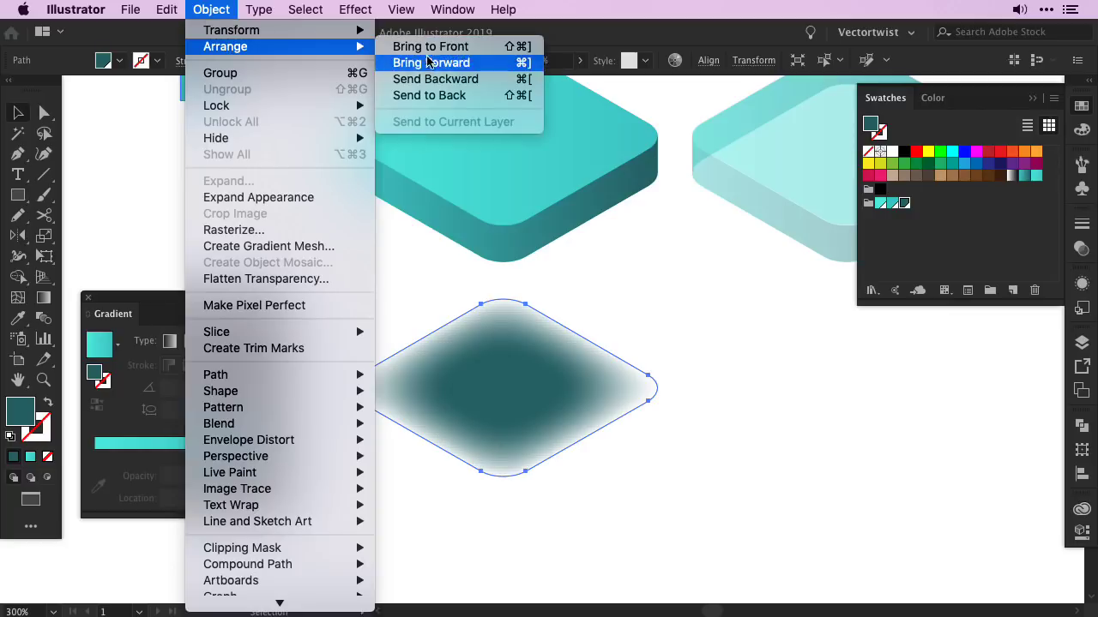
left_click(433, 94)
left_click(645, 254)
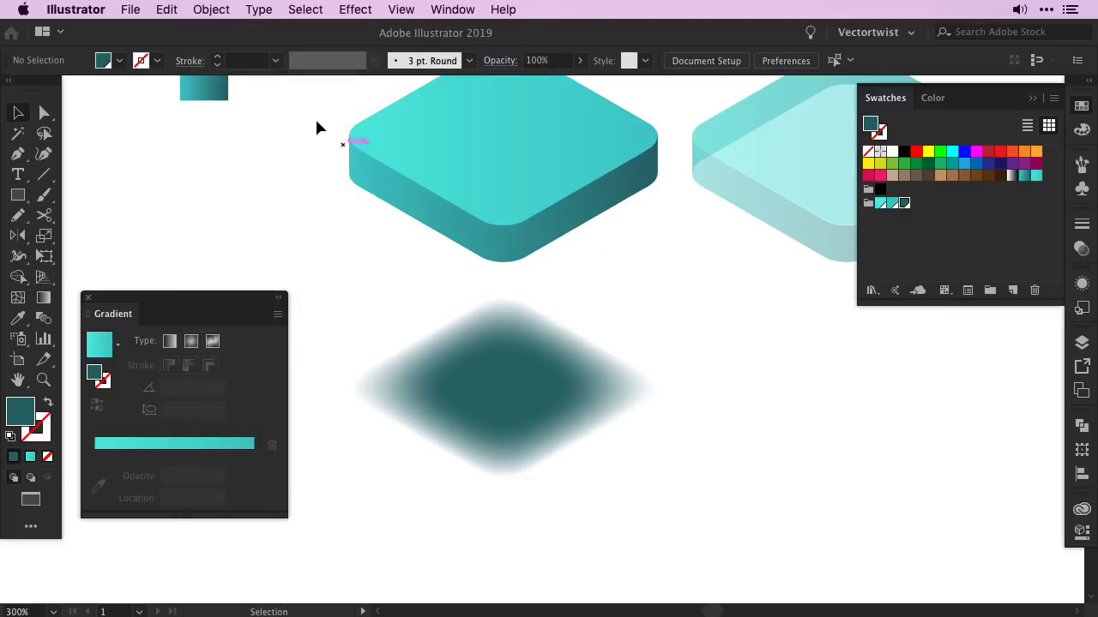
Step: Move the shadow up beneath the cube and nudge it one step lower
left_click_drag(505, 402, 507, 221)
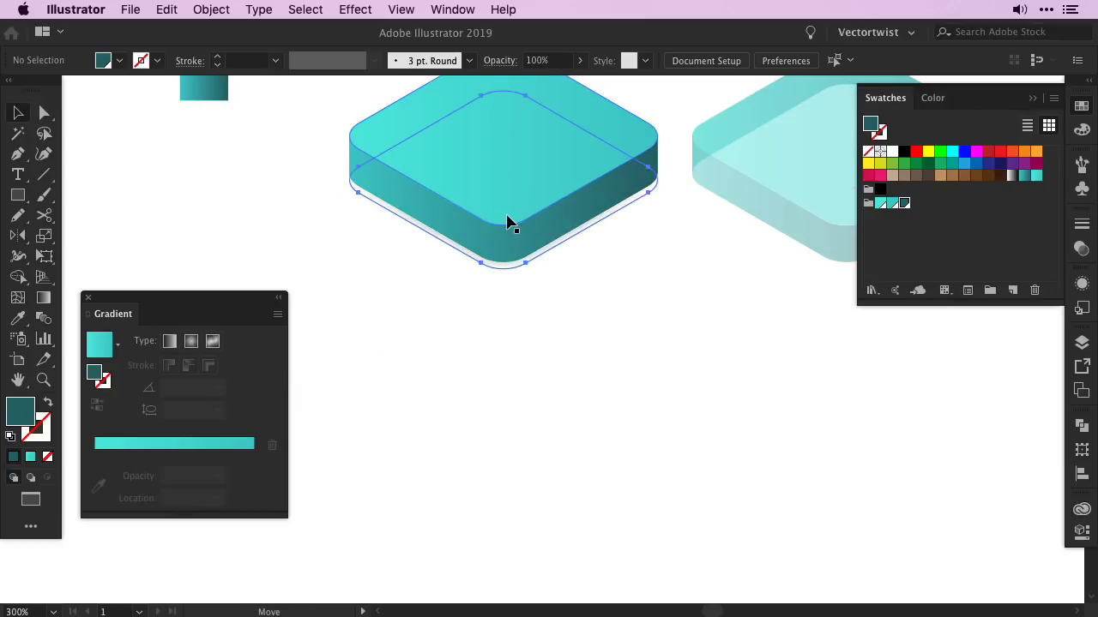
key("Down")
key("Down")
key("Down")
key("Down")
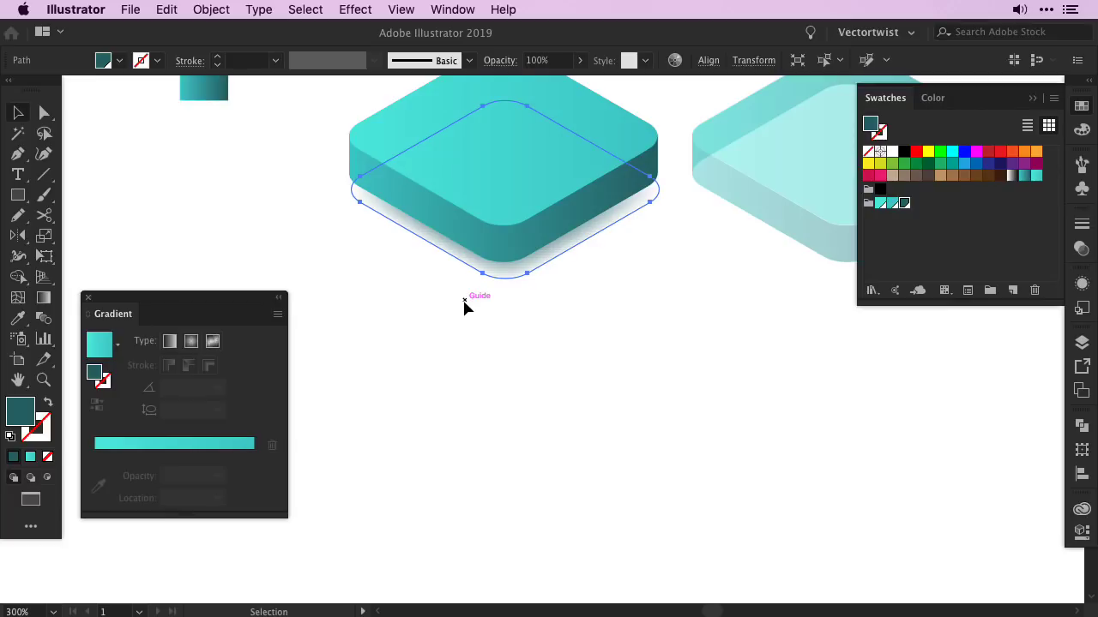
left_click(622, 345)
Step: Group the layer with its shadow, duplicate it upward into three layers, and set the translucent layer on top
left_click_drag(508, 121, 510, 196)
left_click(211, 10)
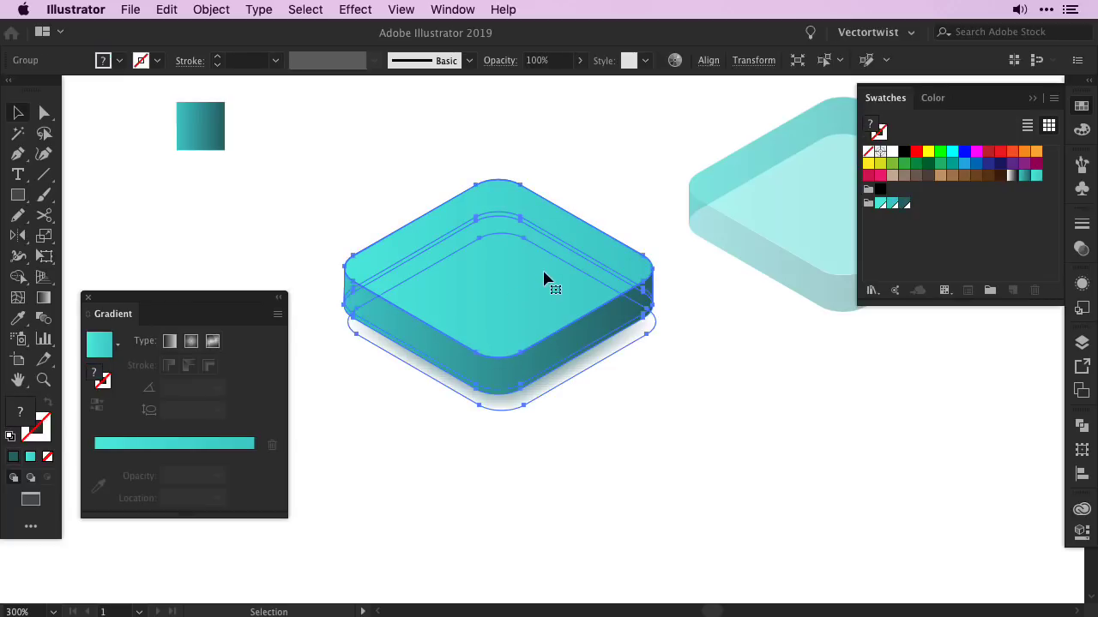
left_click_drag(505, 370, 519, 323)
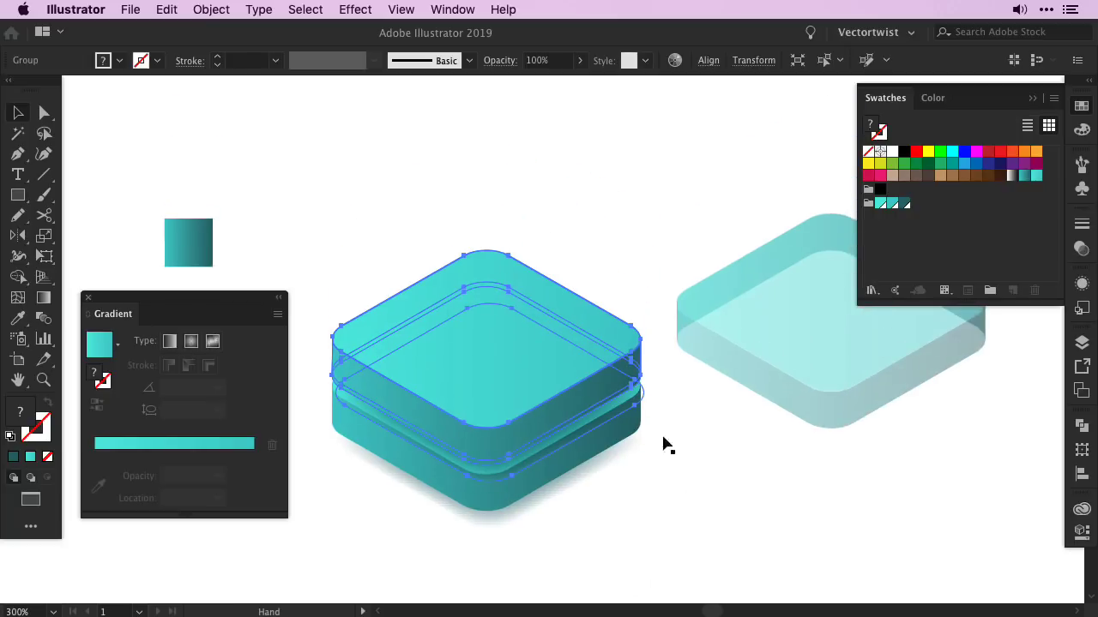
left_click(739, 167)
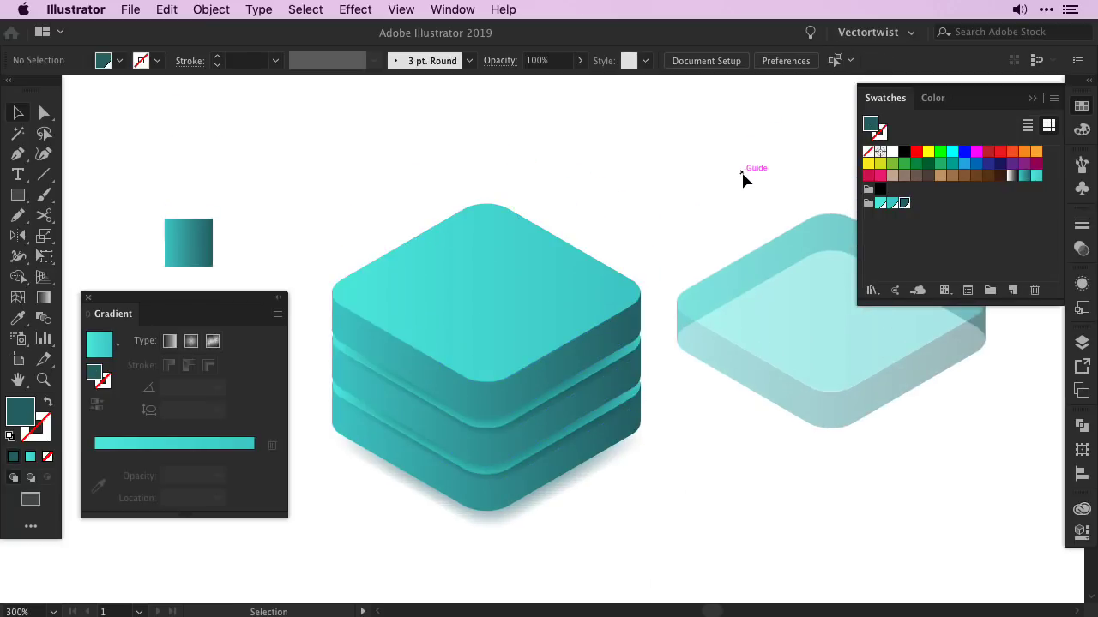
left_click(785, 296)
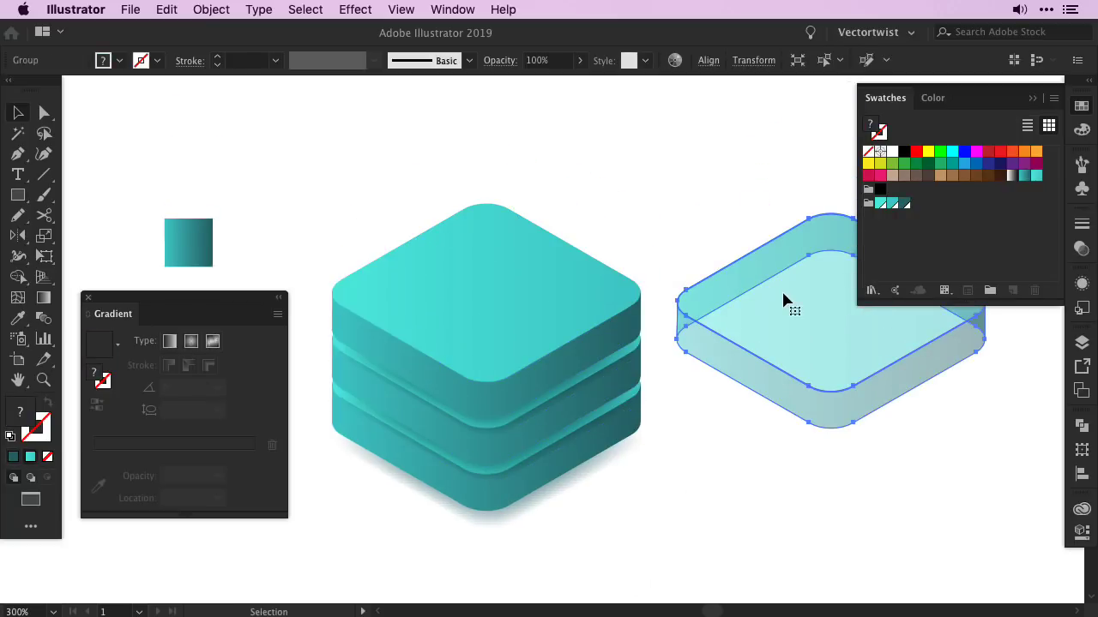
left_click_drag(808, 322, 470, 274)
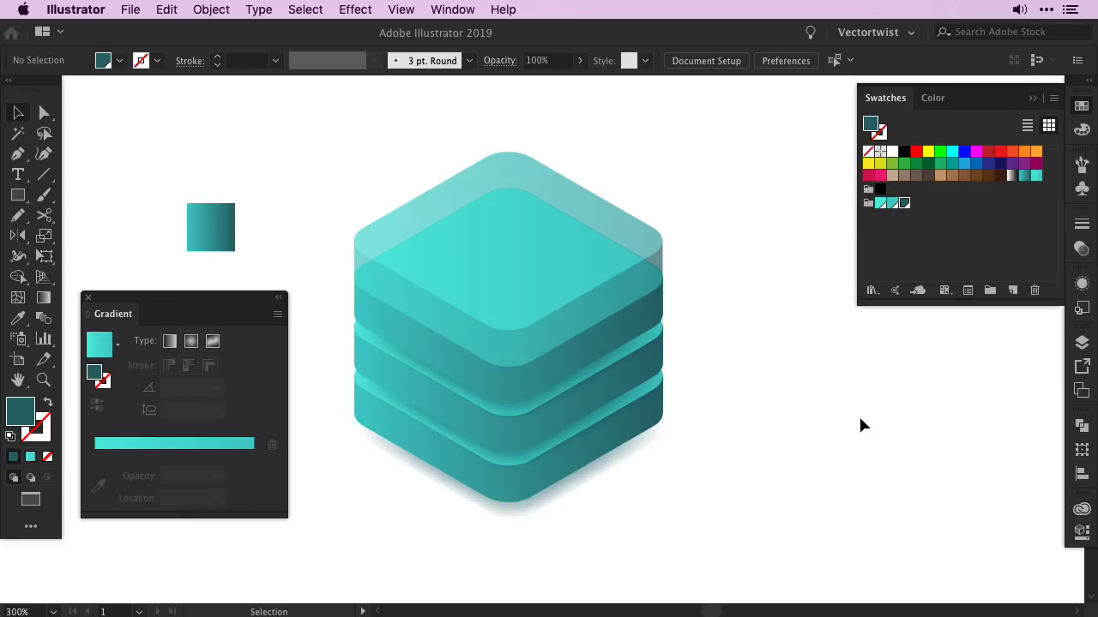
Step: Undo the last action and duplicate the stacked cube beside the original
key("super+z")
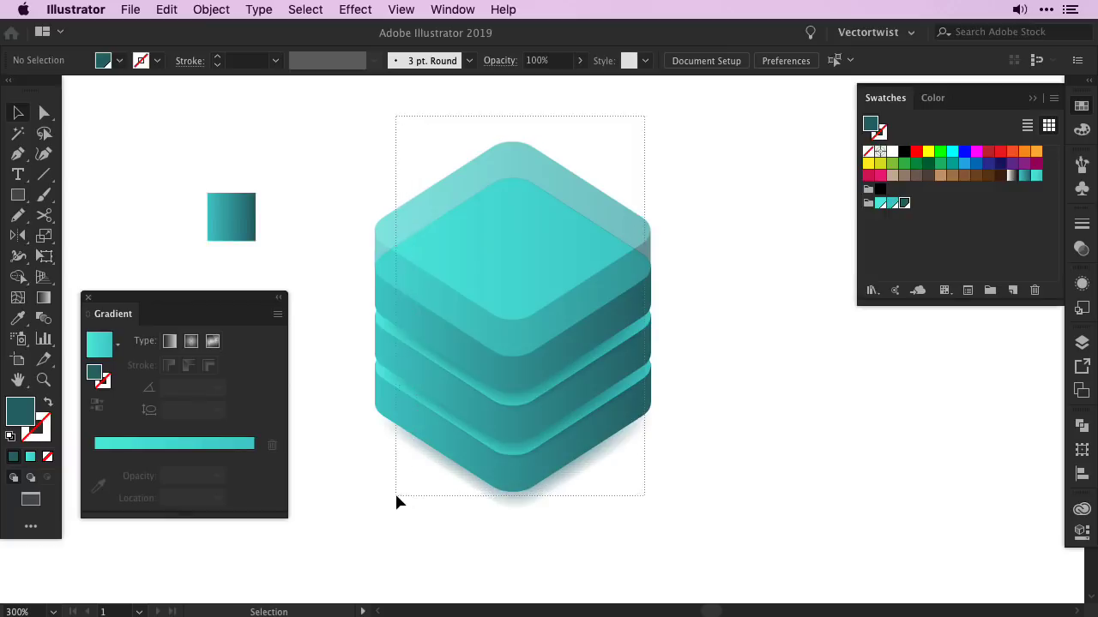
left_click_drag(396, 501, 355, 343)
left_click_drag(421, 338, 306, 354, "alt")
Step: Recolour the copy orange with linked harmony colours (hue 27.15°, saturation 71.38%)
left_click(166, 9)
mouse_move(241, 290)
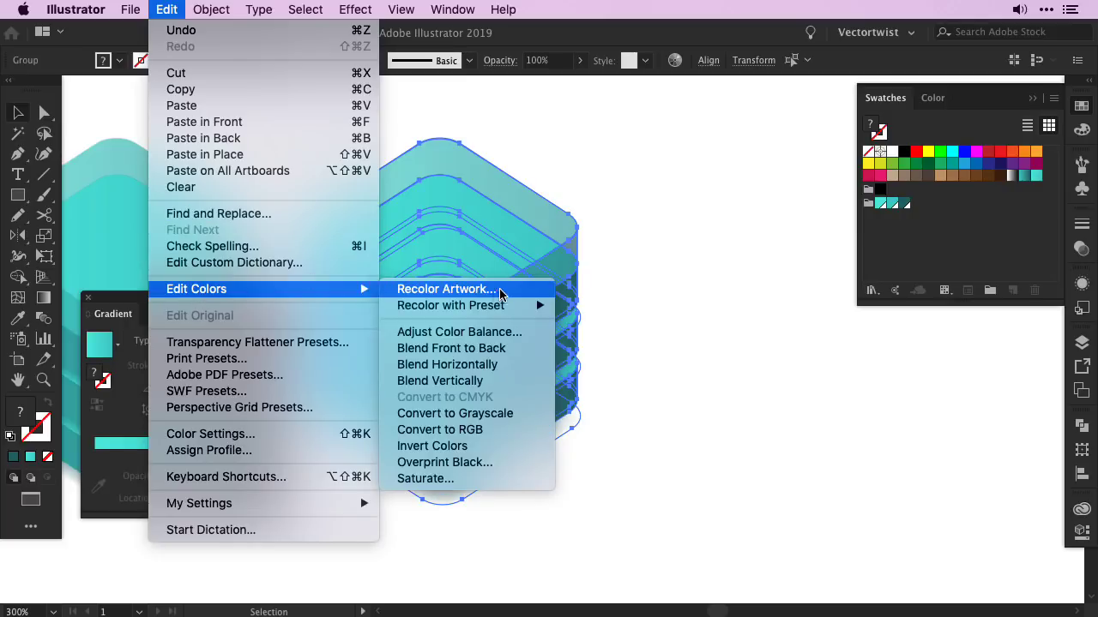
left_click(495, 292)
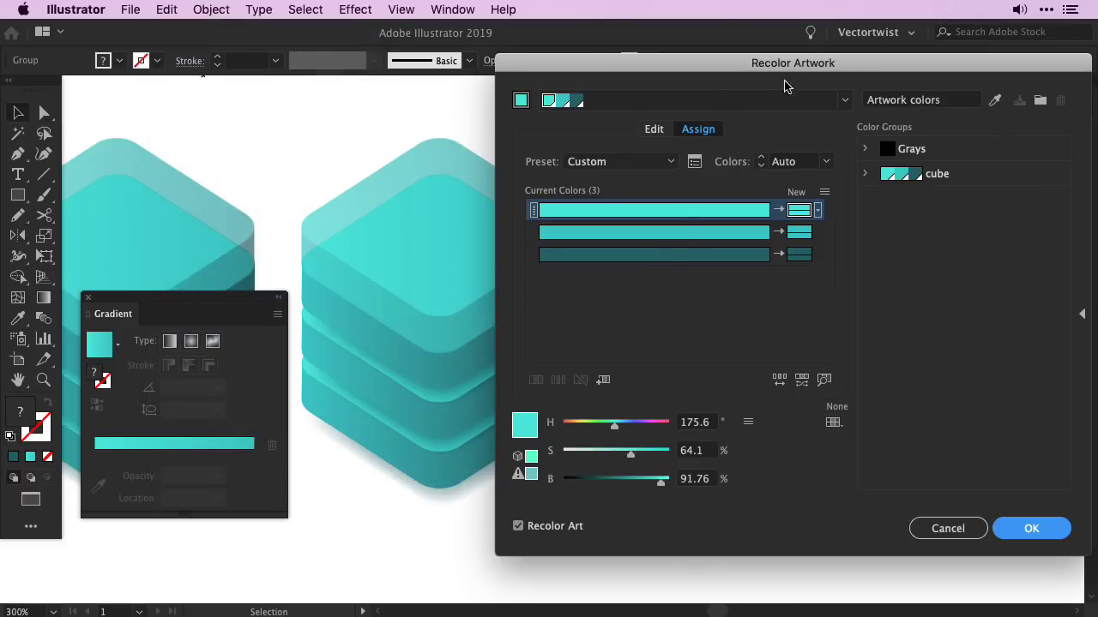
left_click(654, 130)
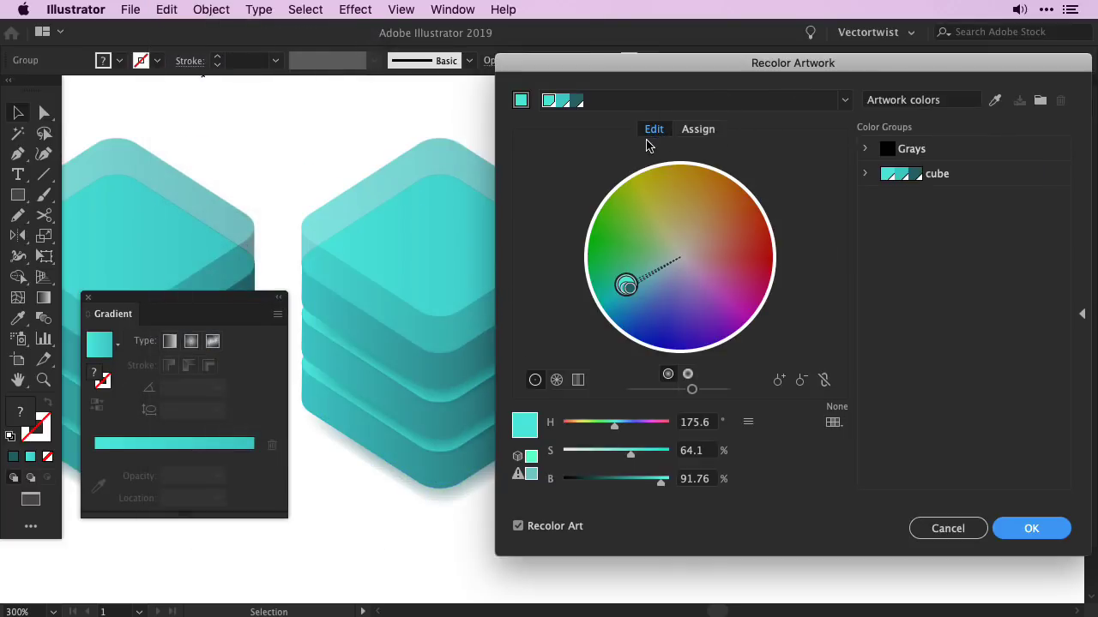
left_click(825, 381)
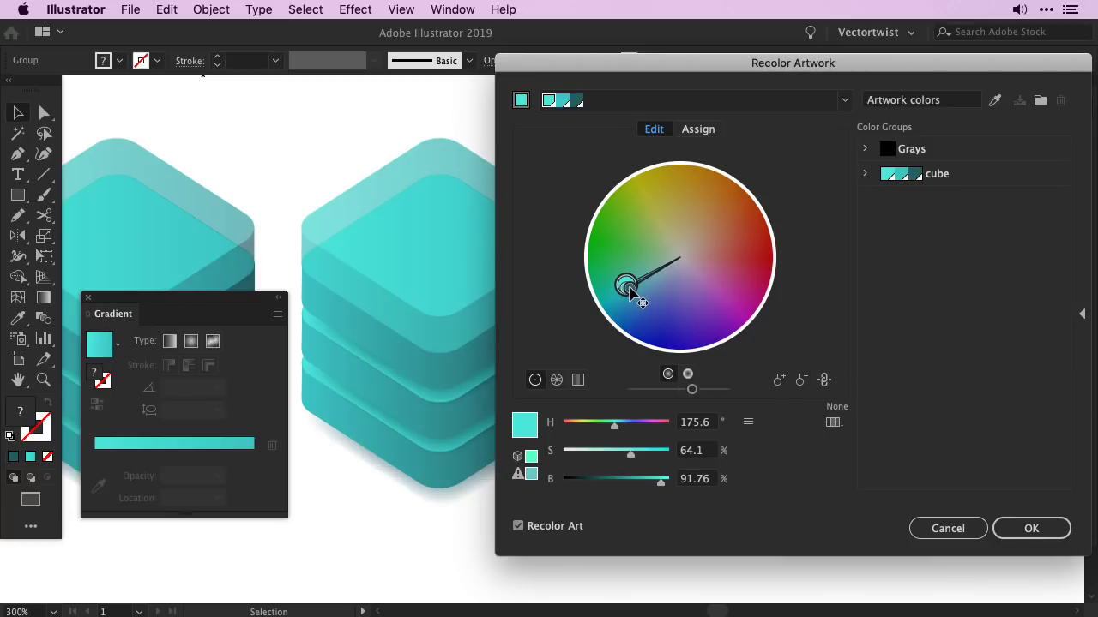
mouse_move(630, 291)
left_mouse_down()
mouse_move(649, 218)
mouse_move(724, 199)
left_mouse_up()
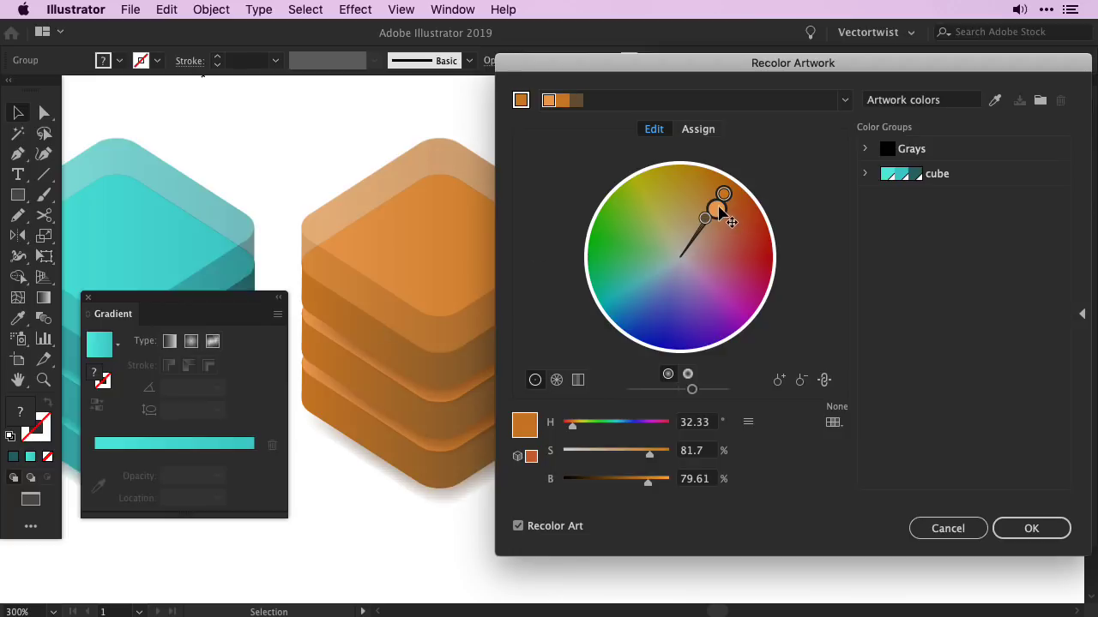
mouse_move(721, 212)
left_mouse_down()
mouse_move(755, 284)
mouse_move(684, 326)
mouse_move(699, 333)
mouse_move(746, 219)
mouse_move(726, 207)
left_mouse_up()
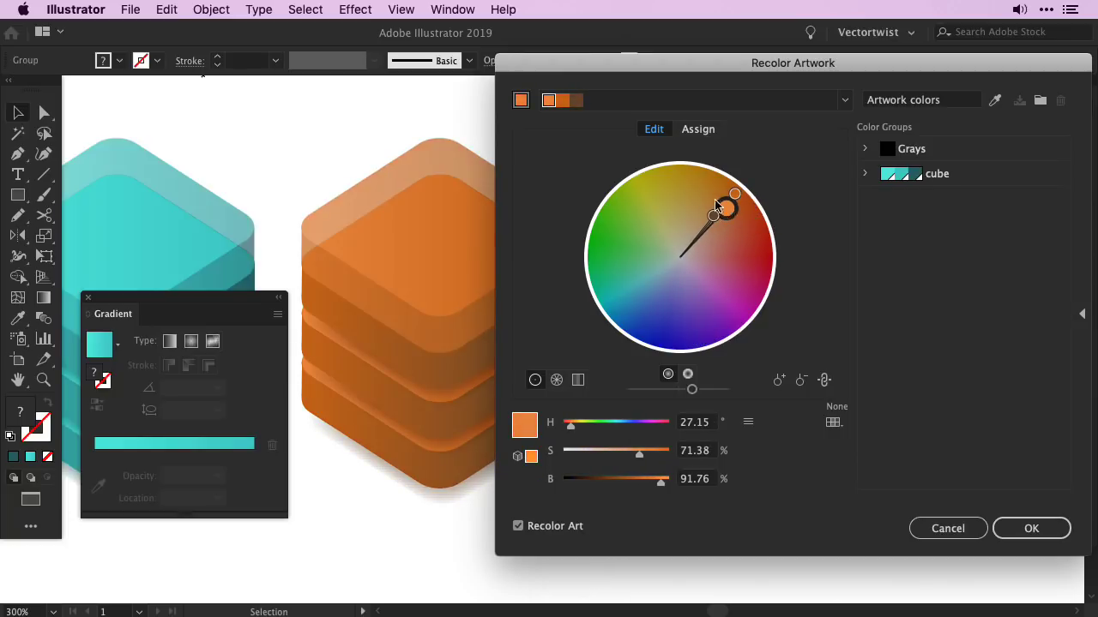
left_click(1024, 530)
left_click(661, 296)
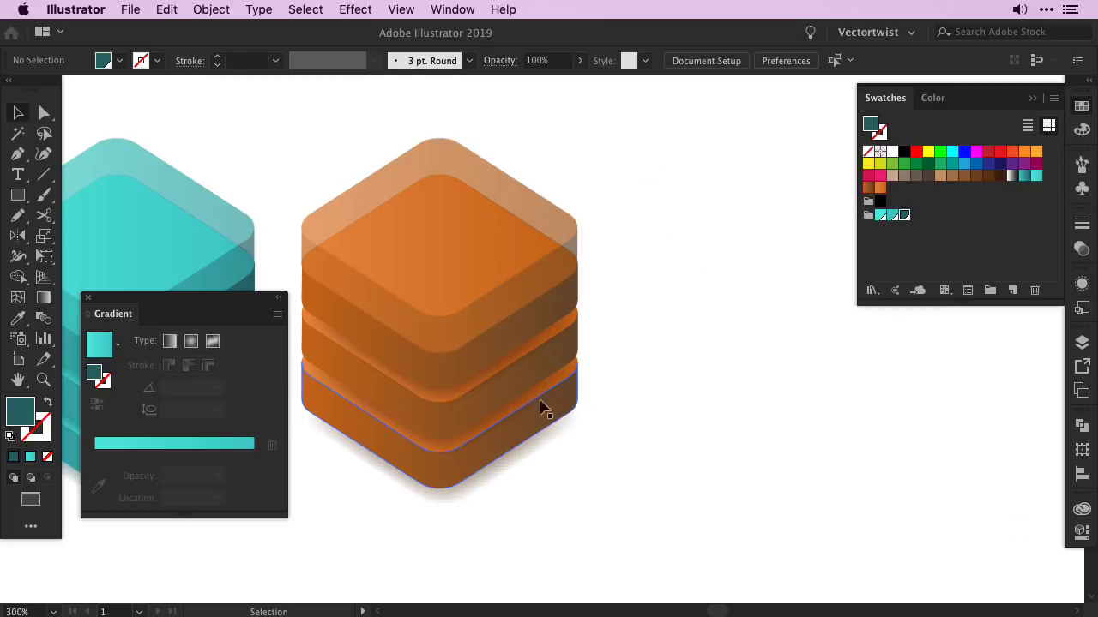
Step: Duplicate one middle layer of the orange cube off to the right
scroll(711, 322, "left", 2)
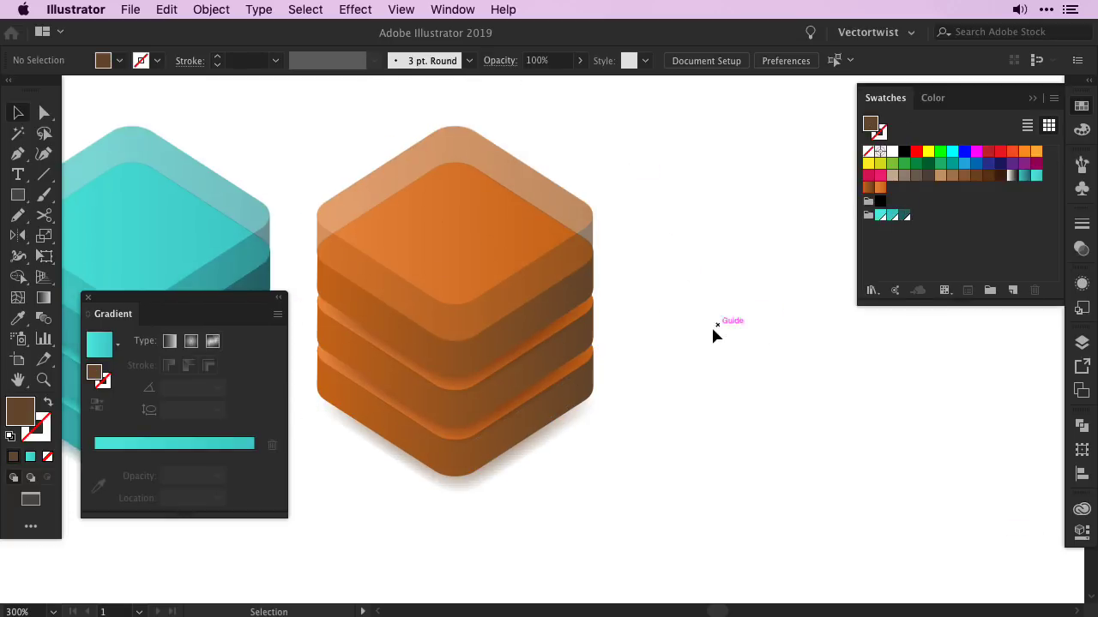
left_click(483, 403)
left_click_drag(435, 413, 755, 407)
left_click_drag(904, 448, 684, 436)
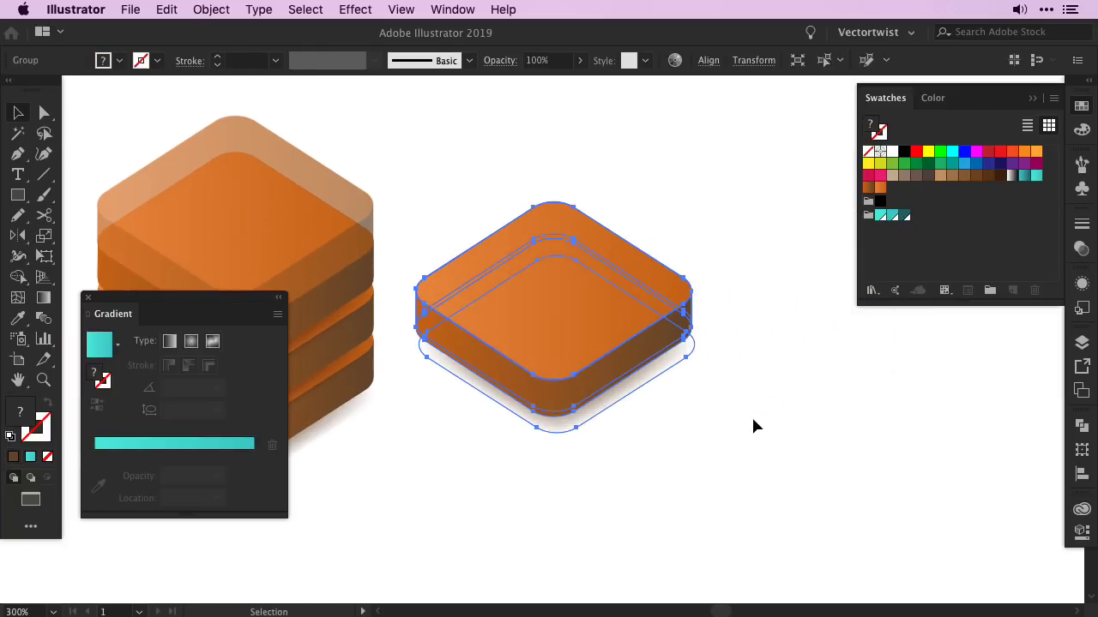
left_click(683, 417)
left_click(551, 344)
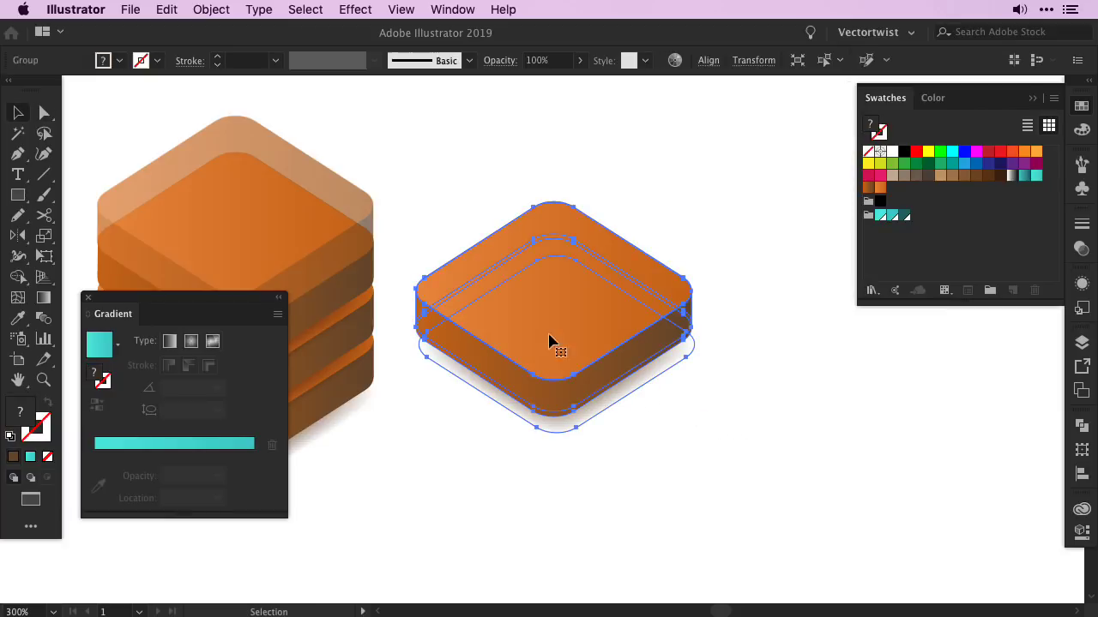
left_click(763, 400)
Step: Move the shadow down, then Lasso-select the top-face anchors and raise them three nudges
left_click_drag(657, 378, 657, 540)
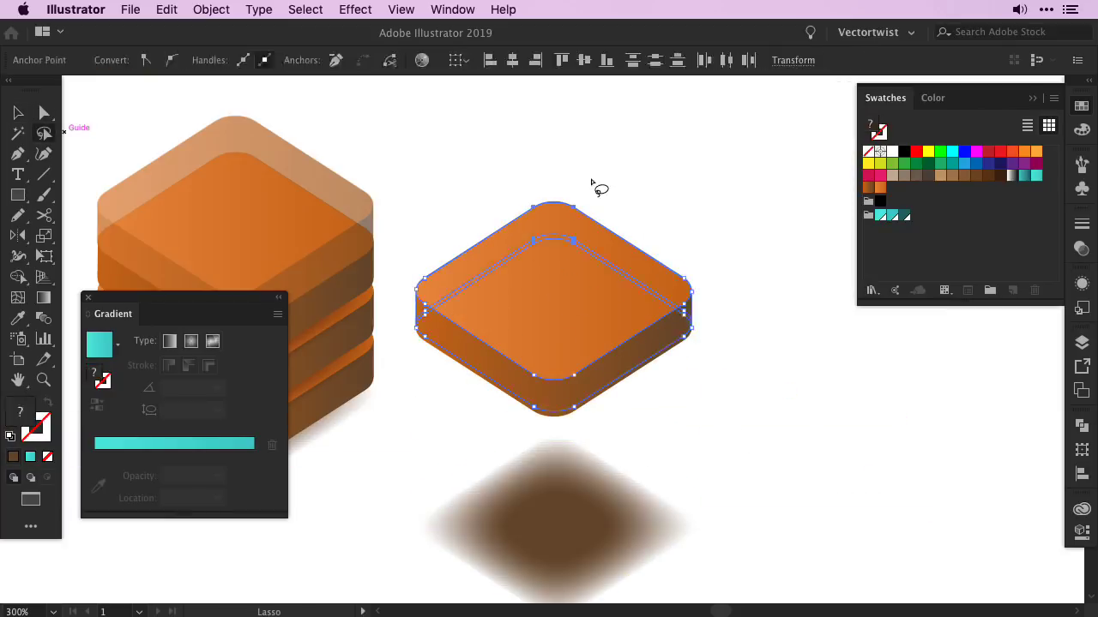
left_click(592, 186)
key("q")
mouse_move(587, 176)
left_mouse_down()
mouse_move(536, 170)
mouse_move(514, 215)
mouse_move(572, 230)
mouse_move(603, 190)
mouse_move(571, 189)
left_mouse_up()
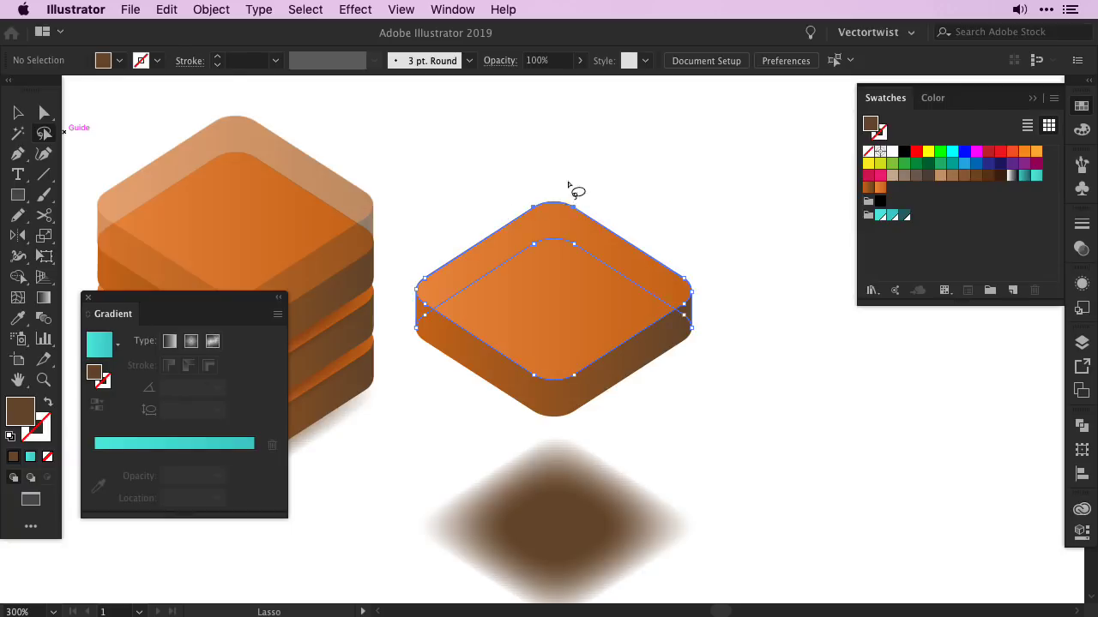
mouse_move(424, 255)
left_mouse_down()
mouse_move(411, 333)
mouse_move(481, 269)
left_mouse_up()
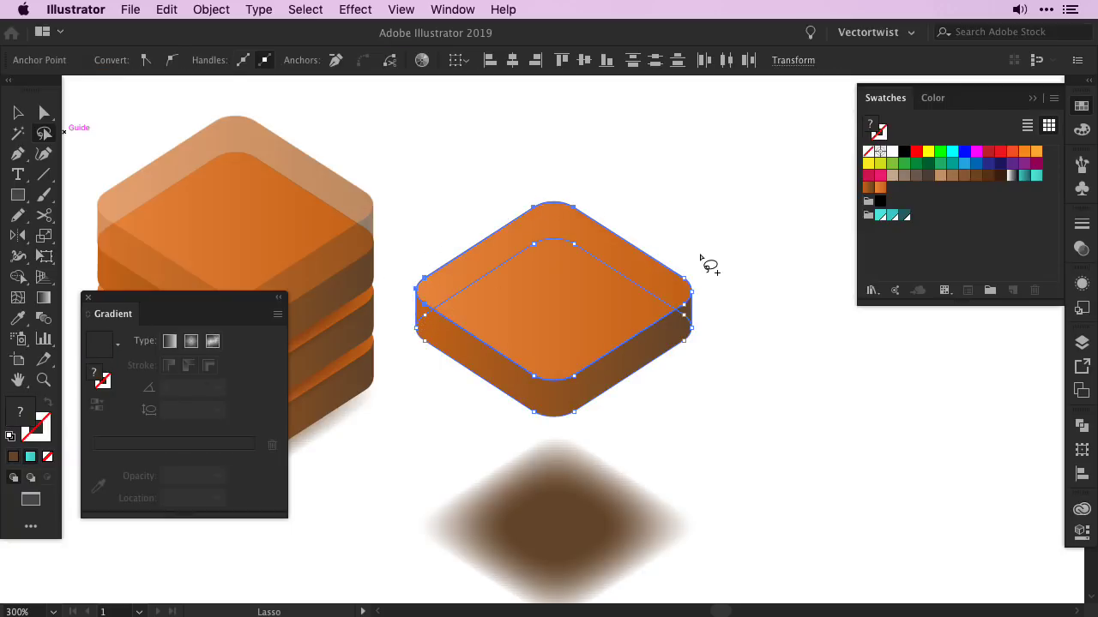
mouse_move(703, 259)
left_mouse_down()
mouse_move(678, 271)
mouse_move(674, 298)
mouse_move(688, 314)
mouse_move(686, 272)
left_mouse_up()
mouse_move(534, 363)
left_mouse_down()
mouse_move(566, 397)
mouse_move(588, 378)
mouse_move(536, 355)
left_mouse_up()
key("Up")
key("Up")
key("Up")
key("Up")
key("Up")
key("Up")
key("Up")
key("Up")
key("Up")
key("Up")
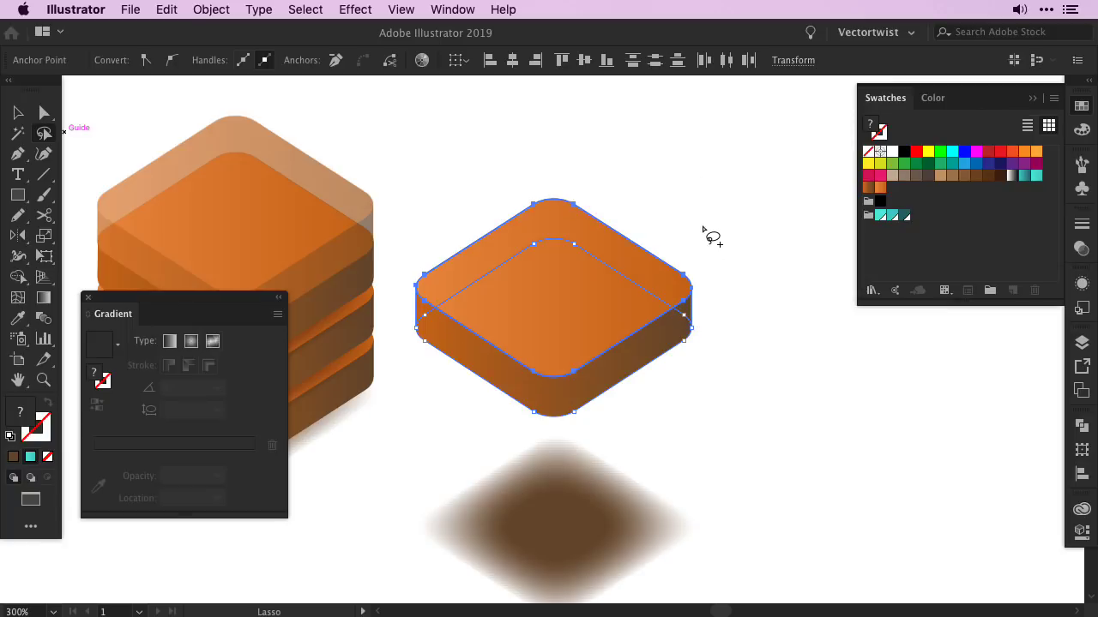
key("Up")
key("Up")
key("Up")
key("Up")
key("Up")
key("Up")
key("Up")
key("Up")
key("Up")
key("Up")
key("Up")
key("Up")
key("Up")
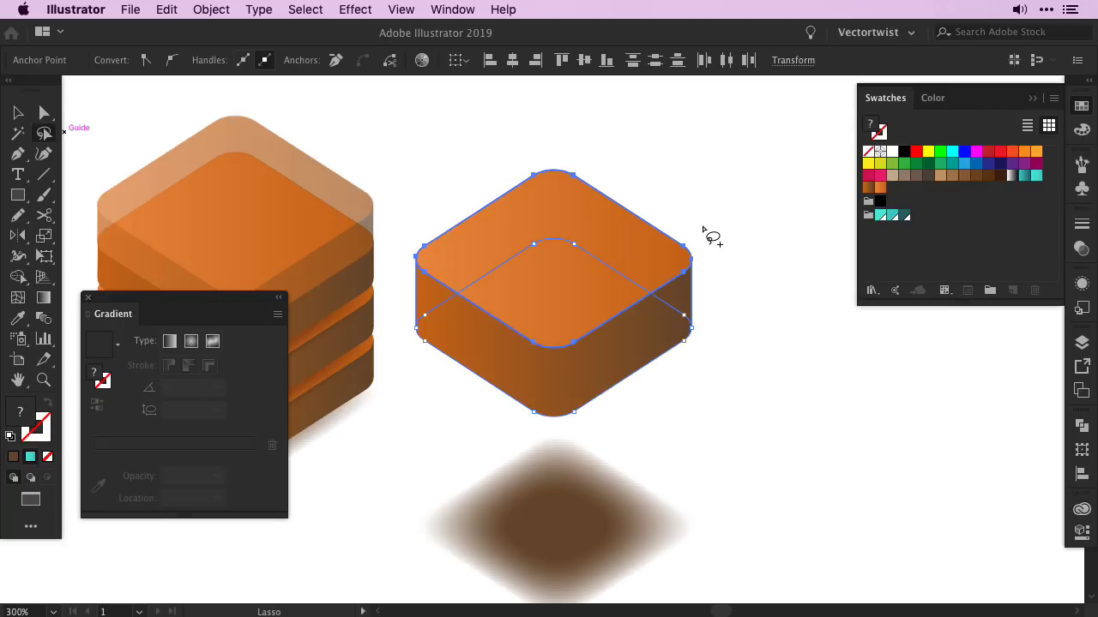
key("Up")
key("Up")
key("Up")
key("Up")
key("Up")
key("Up")
key("Up")
key("Up")
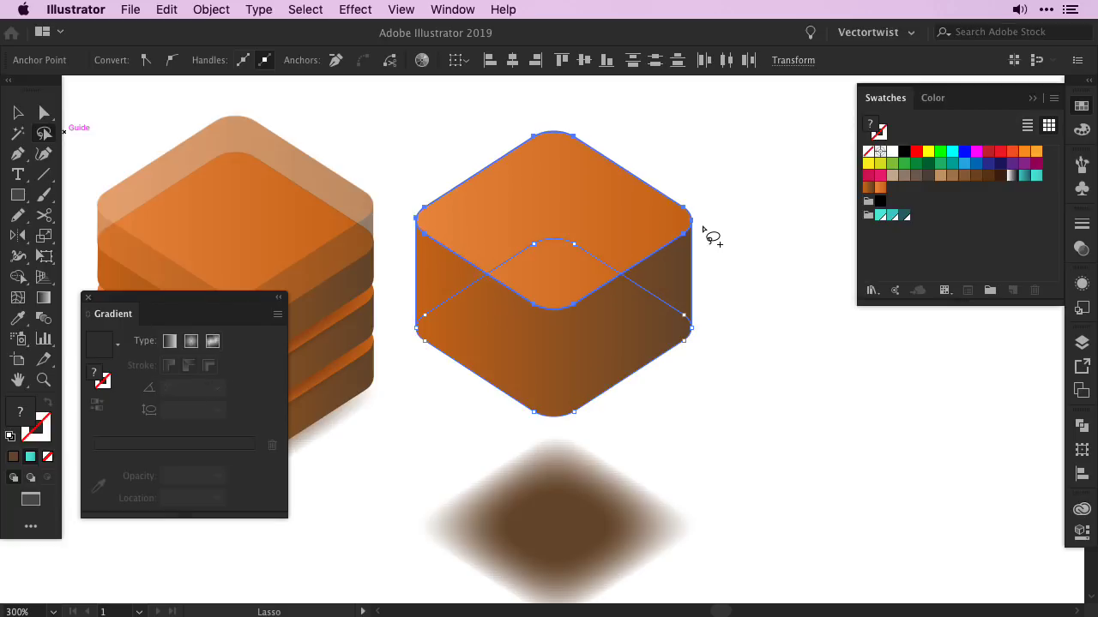
Step: Move the shadow back under the tall cube and reposition the cube
key("v")
left_click(581, 558)
left_click_drag(581, 558, 564, 392)
left_click(700, 484)
left_click_drag(537, 226, 722, 307)
key("shift+super+a")
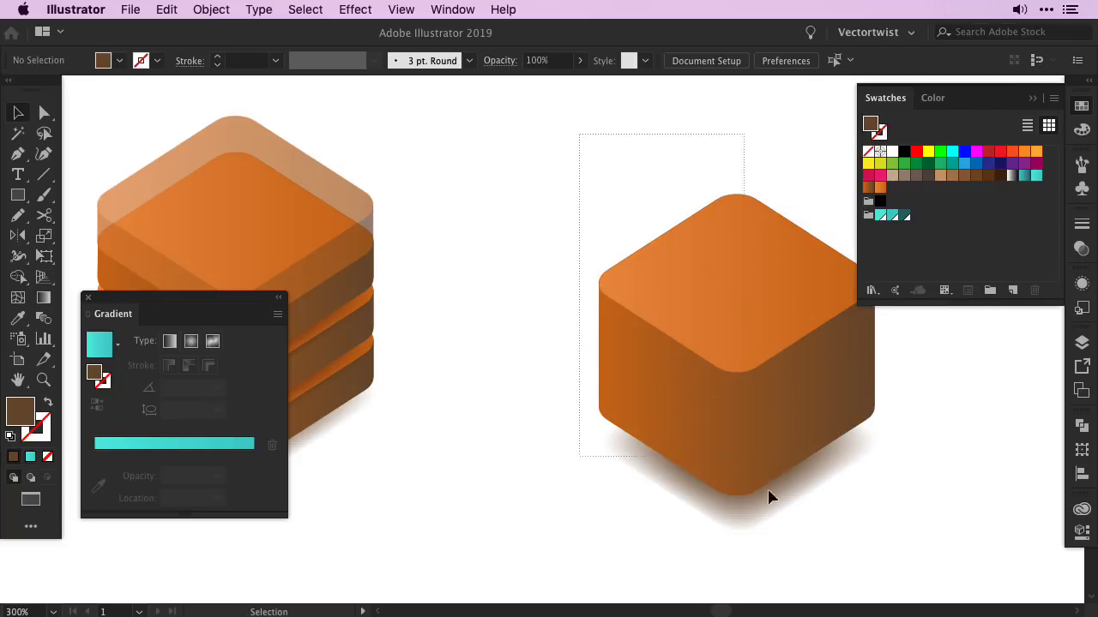
Step: Open Recolor Artwork for the tall cube, move the dialog aside and link harmony colours
left_click(769, 497)
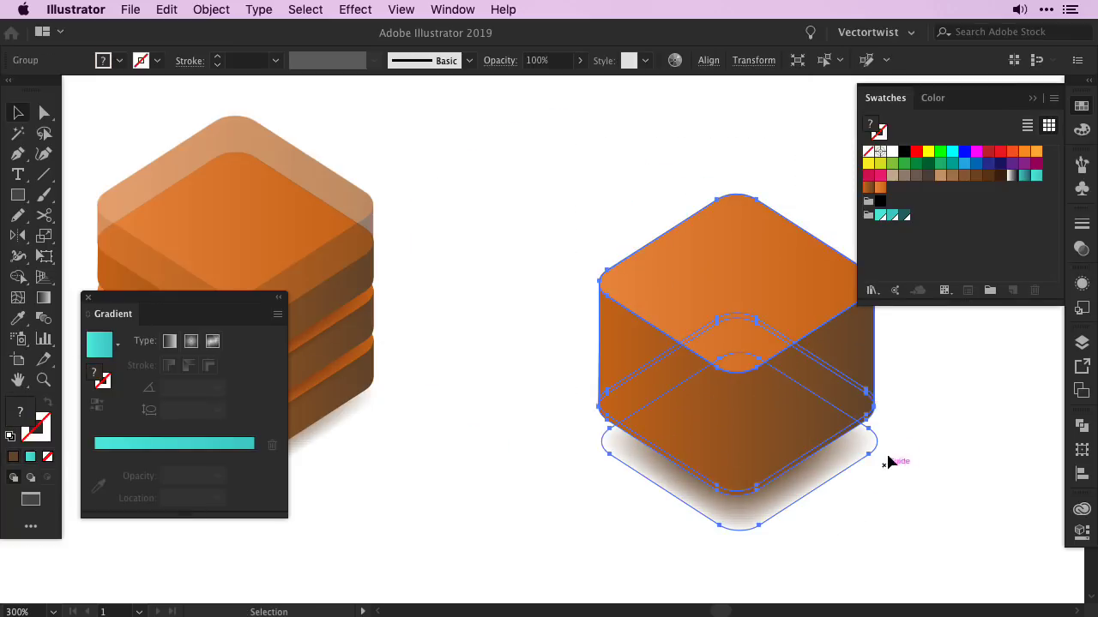
left_click(165, 9)
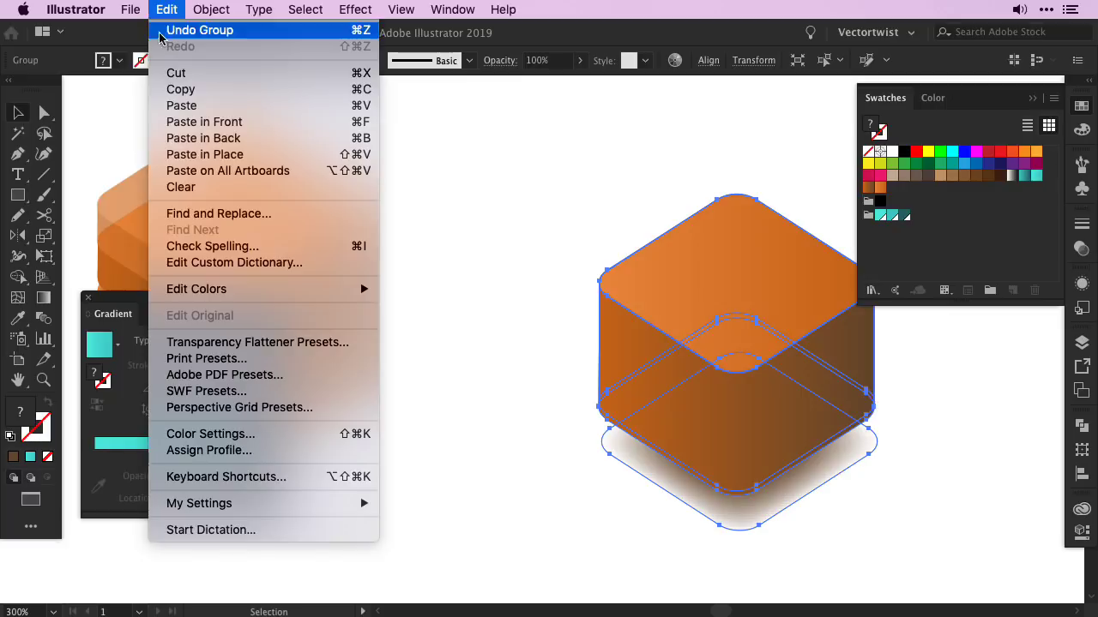
left_click(414, 292)
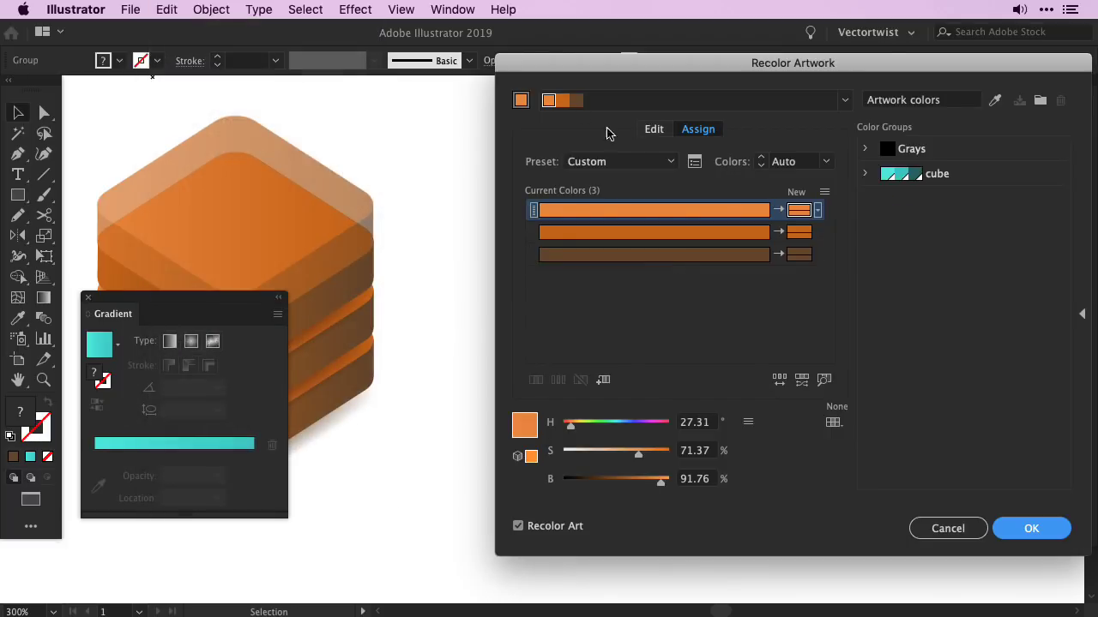
left_click(655, 131)
left_click_drag(717, 75, 251, 67)
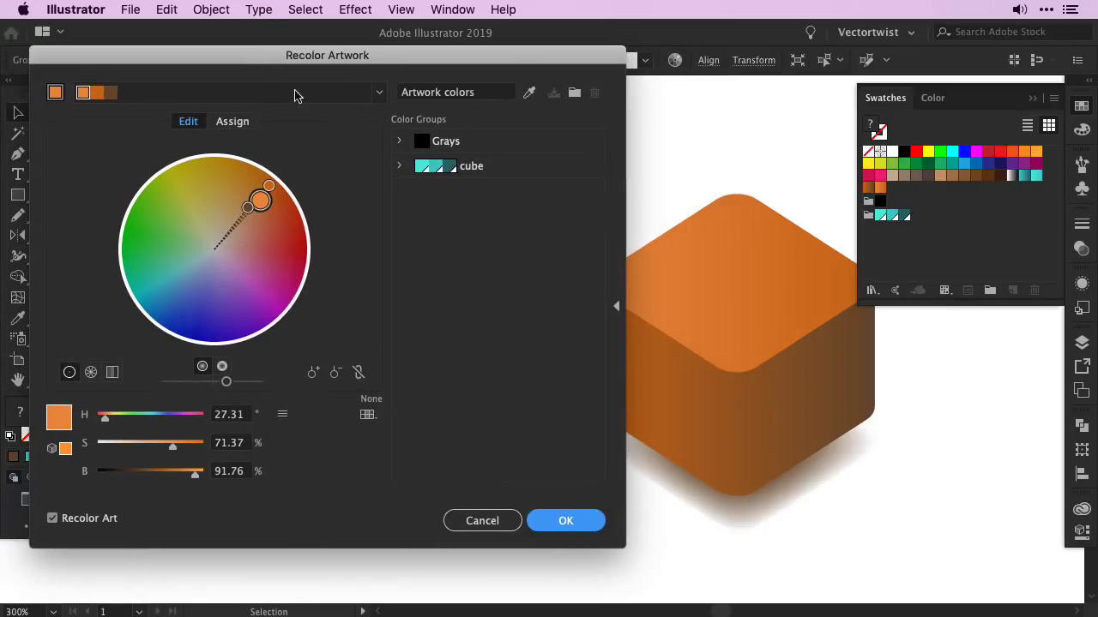
left_click(359, 371)
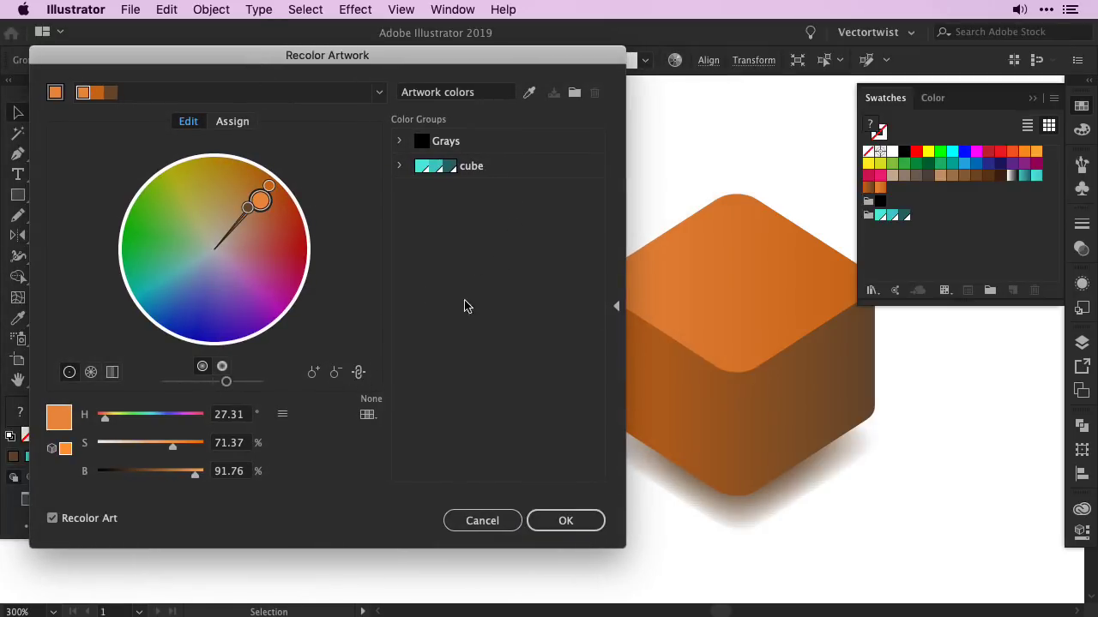